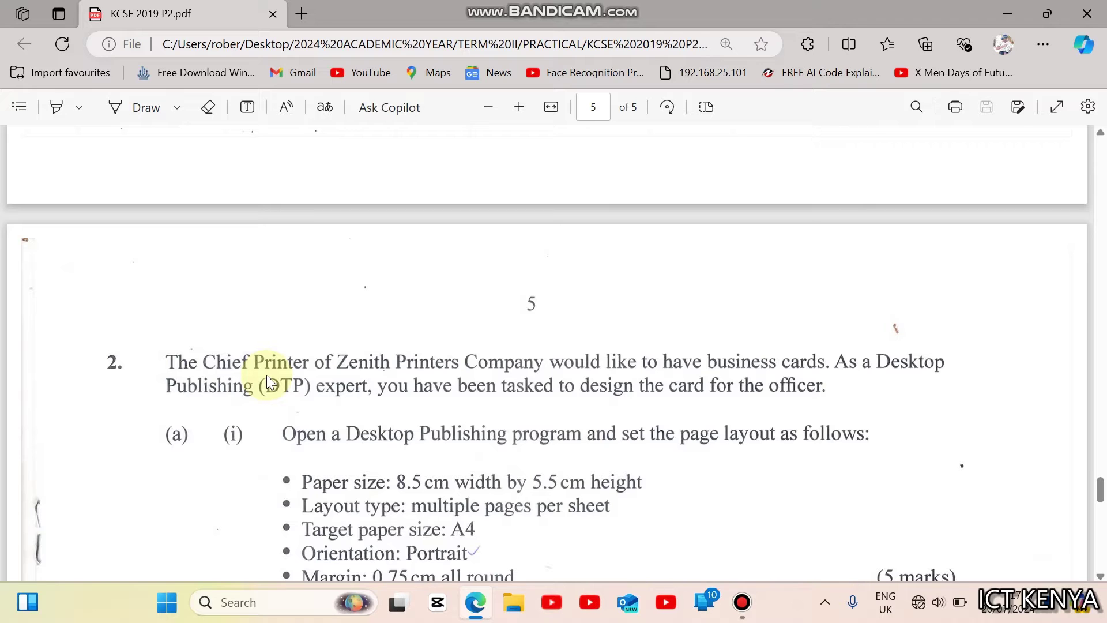
Step: Scroll through the exam paper to read the task requirements
scroll(268, 381, "down", 1)
scroll(267, 378, "down", 5)
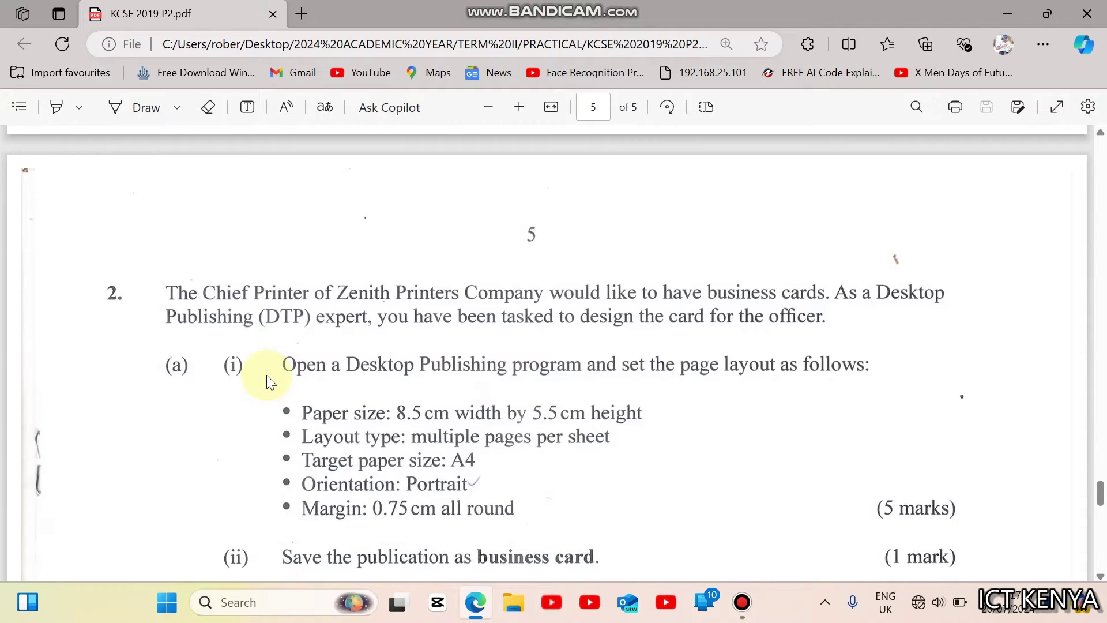
scroll(268, 380, "up", 3)
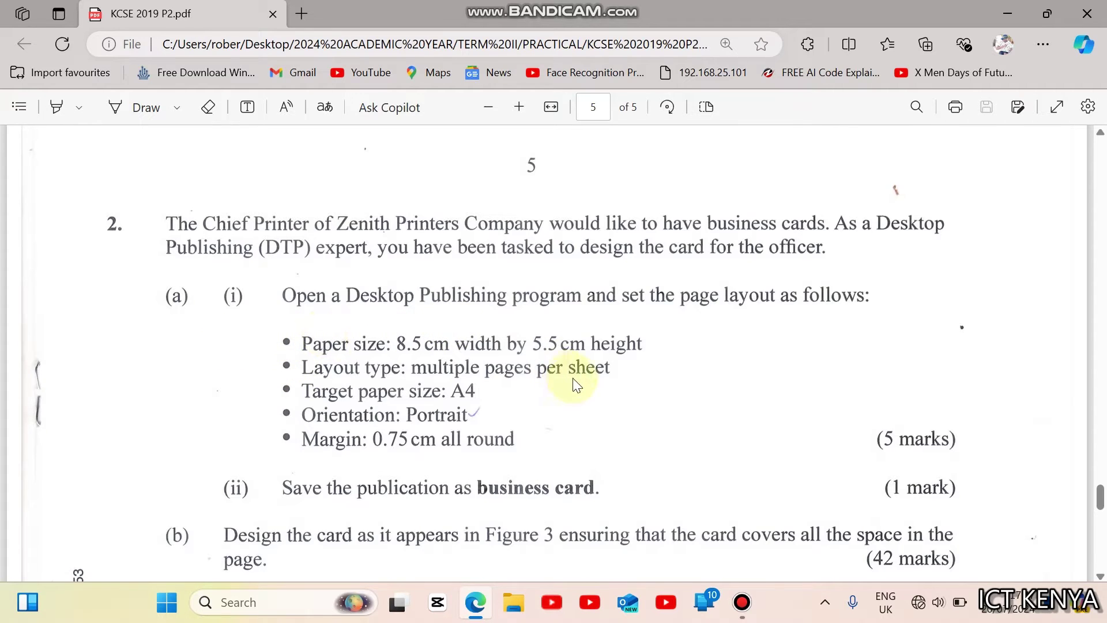
scroll(575, 385, "down", 4)
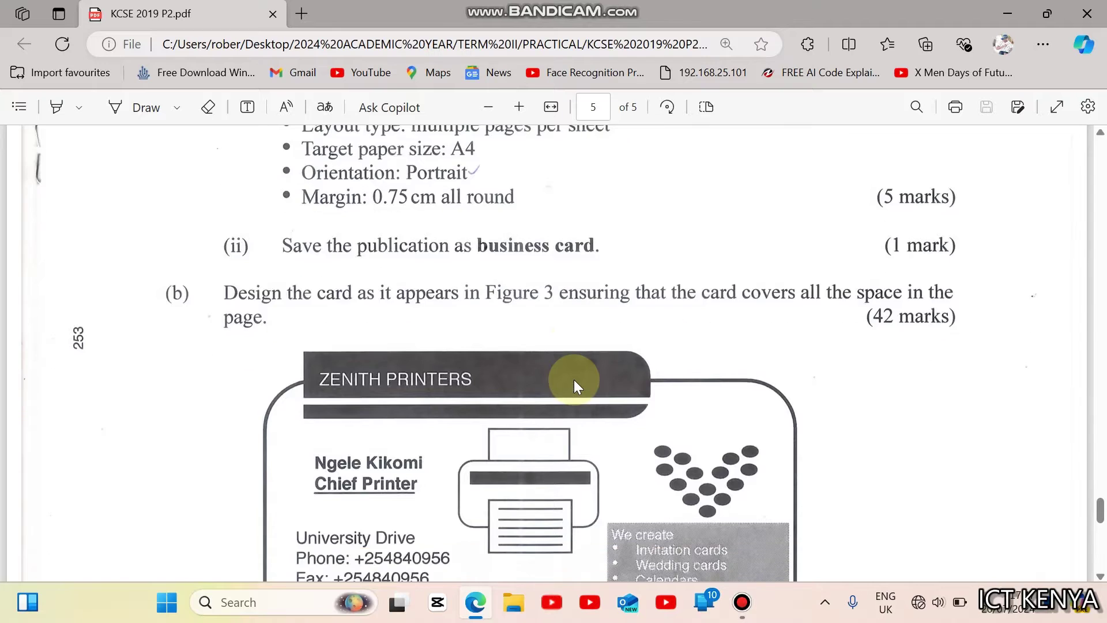
scroll(573, 380, "down", 5)
scroll(337, 325, "up", 6)
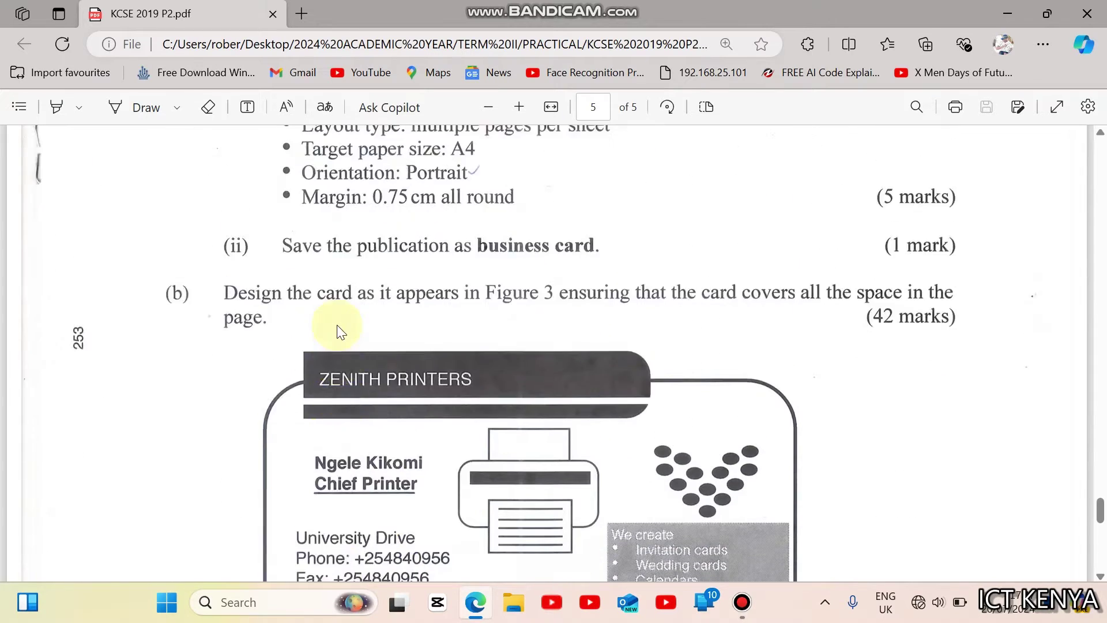
scroll(336, 332, "up", 4)
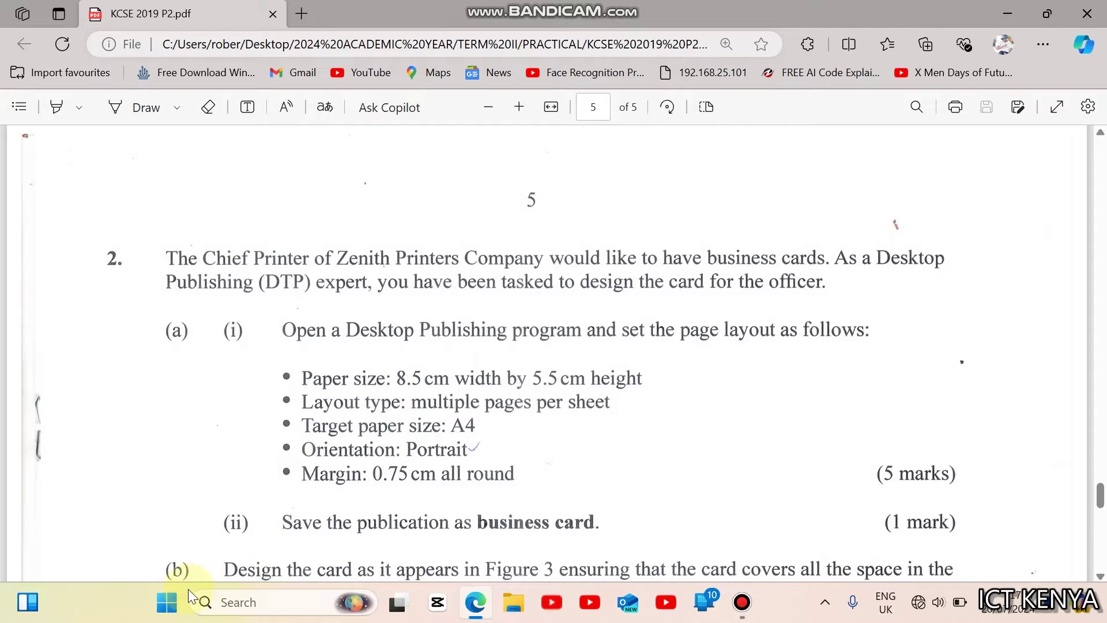
Step: Launch Publisher, create a blank A4 portrait publication, then return to the exam paper
left_click(169, 606)
type("publisher")
key("Return")
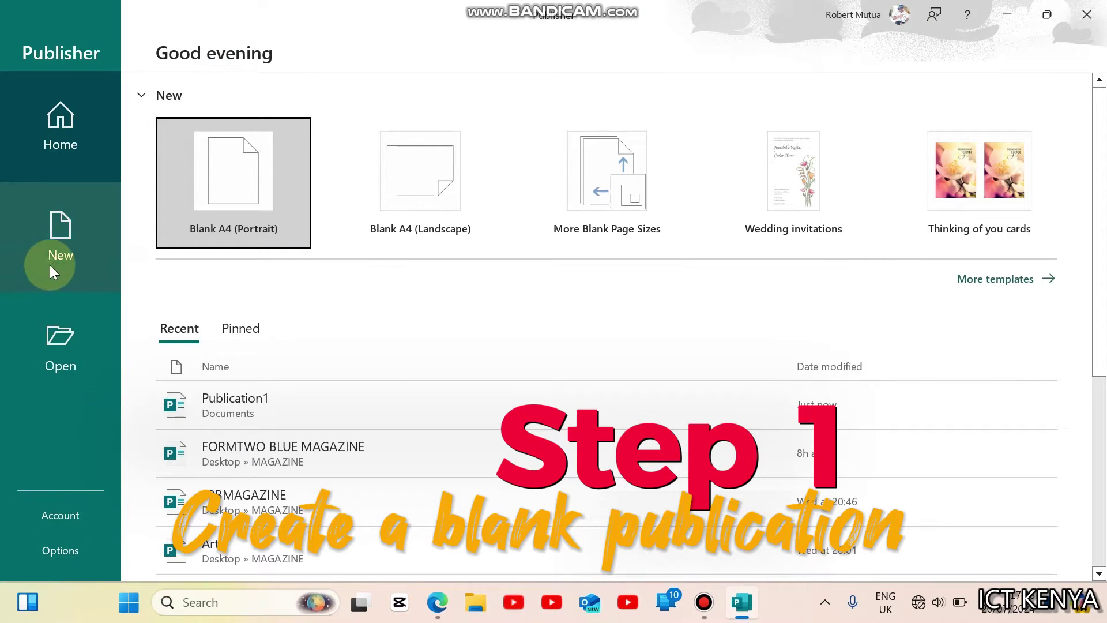
left_click(51, 266)
left_click(257, 207)
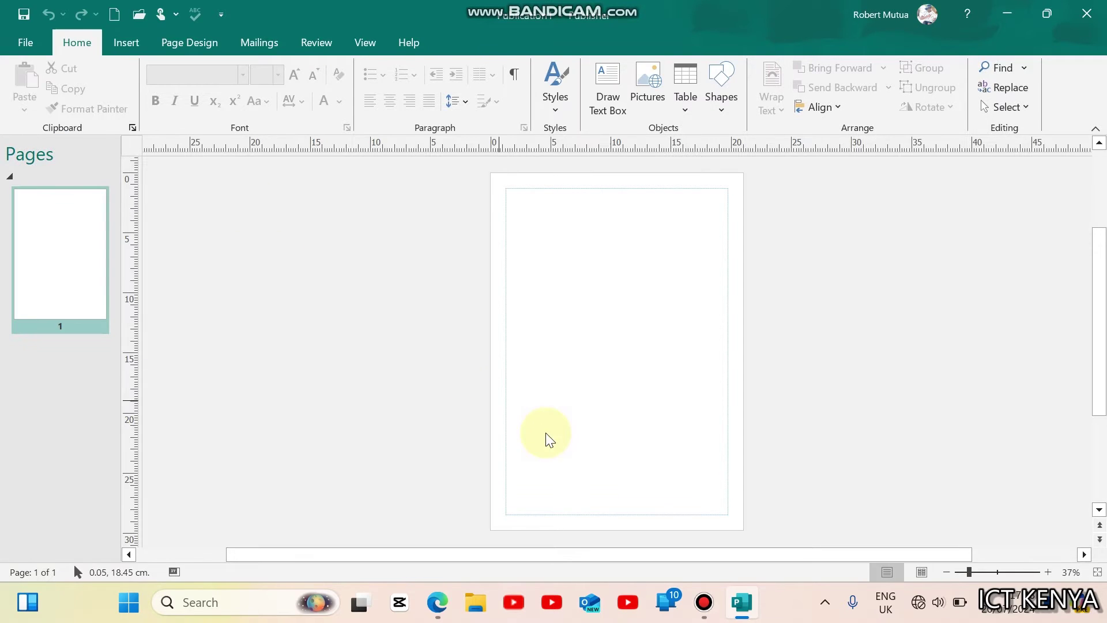
left_click(437, 602)
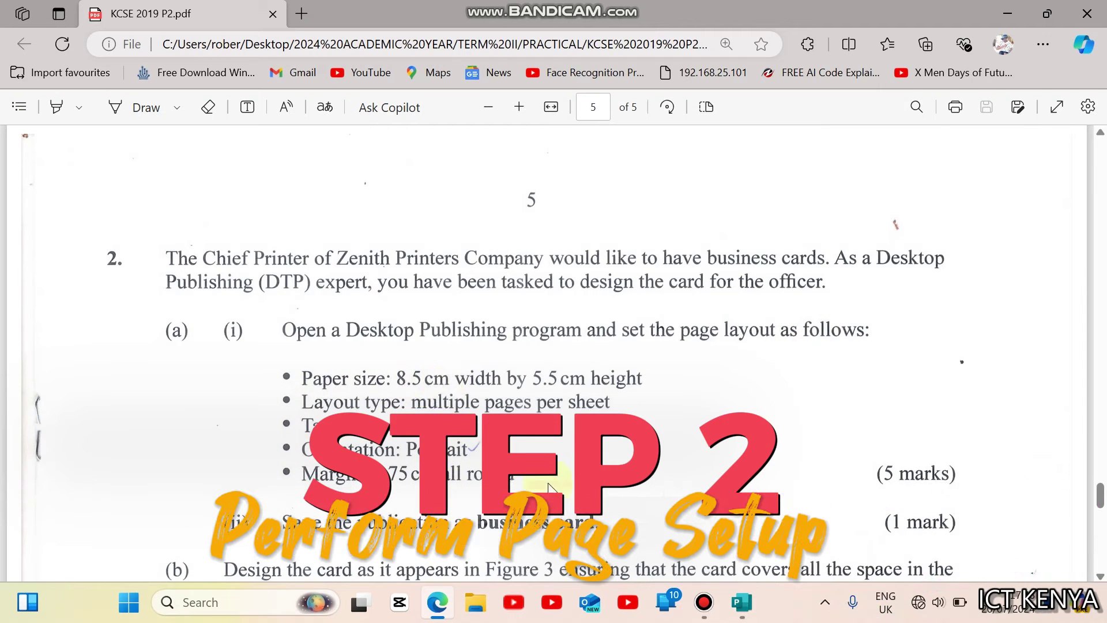
left_click(742, 602)
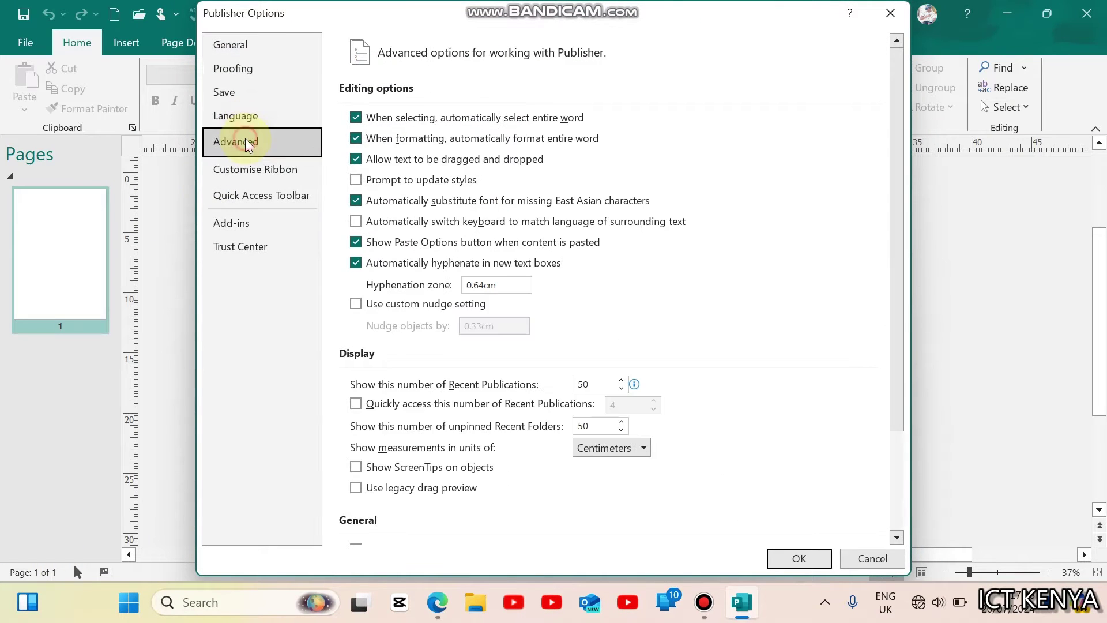
left_click(641, 449)
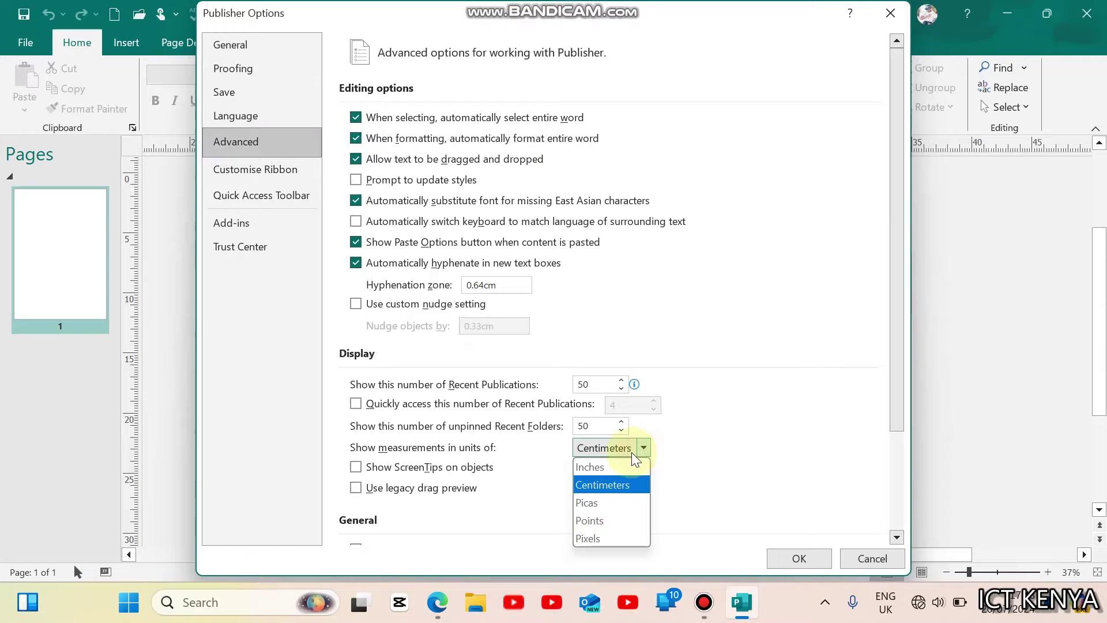
left_click(618, 467)
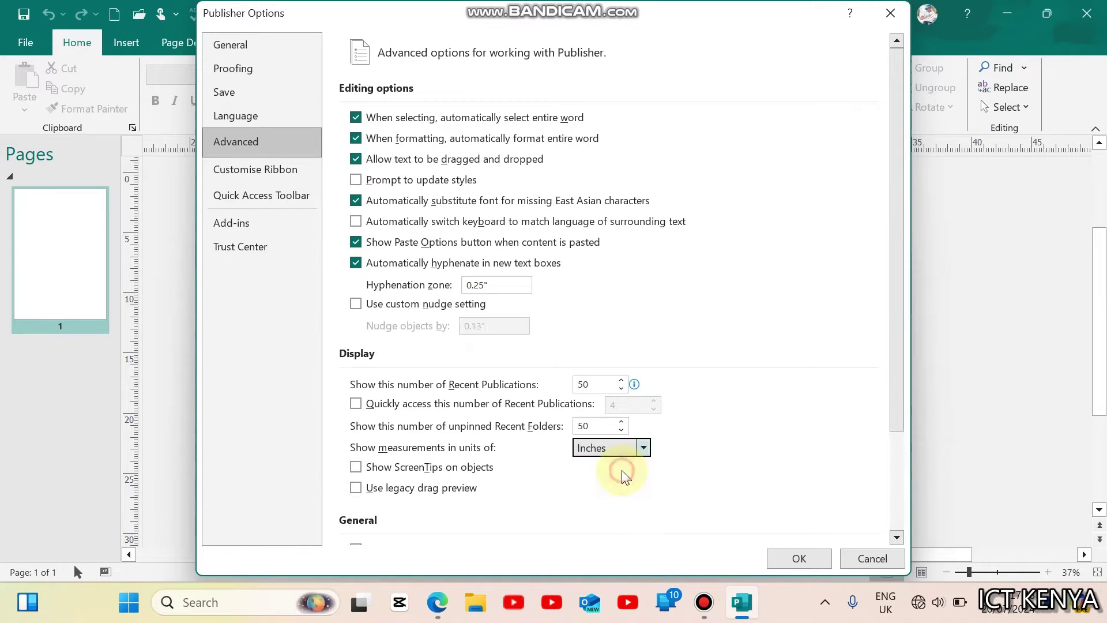
left_click(653, 451)
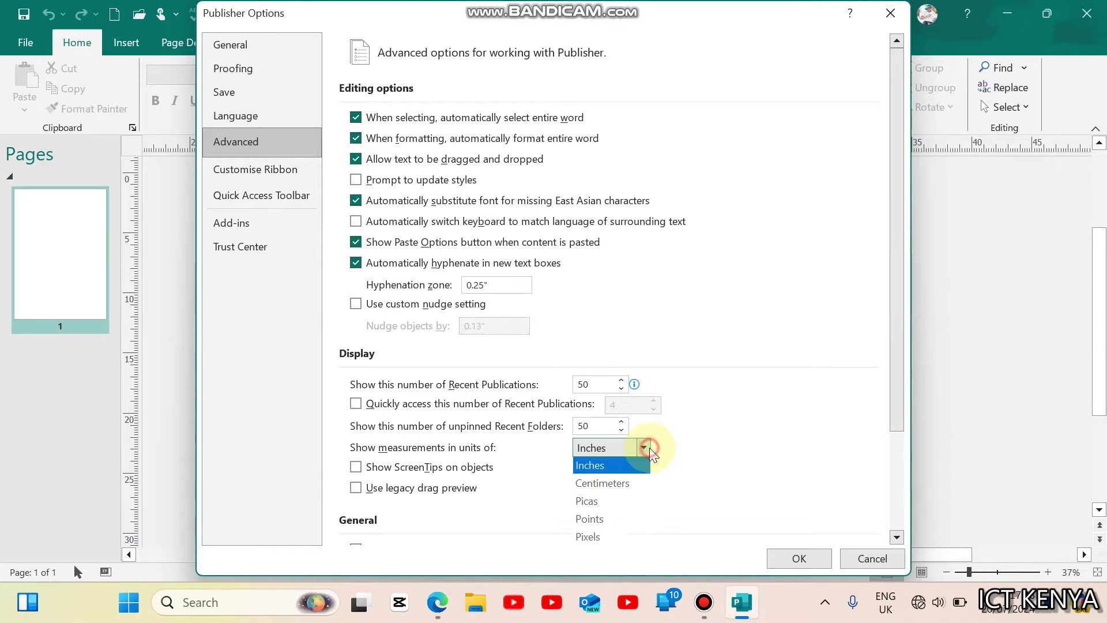
left_click(620, 485)
left_click(797, 556)
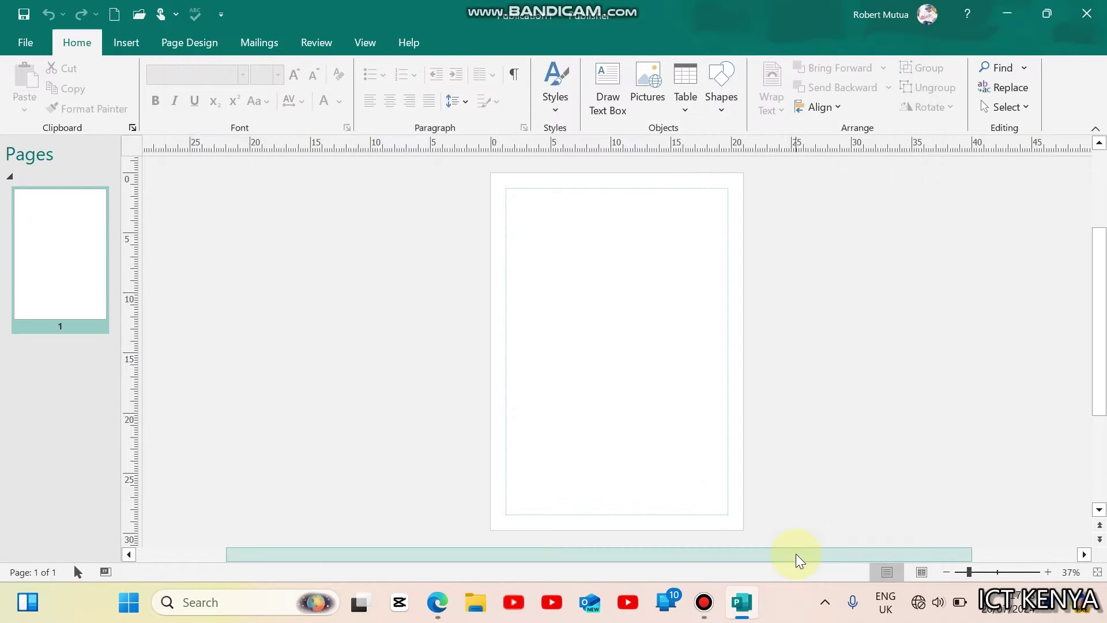
left_click(437, 602)
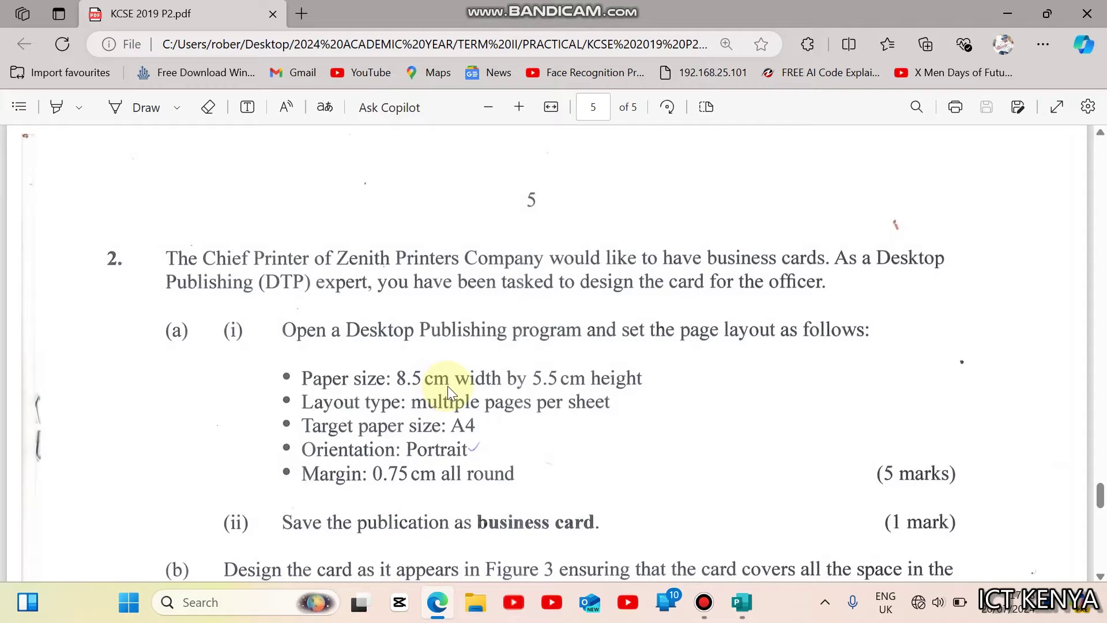
Step: Open the Create New Page Size dialog from Page Design's Size list
left_click(439, 600)
left_click(202, 46)
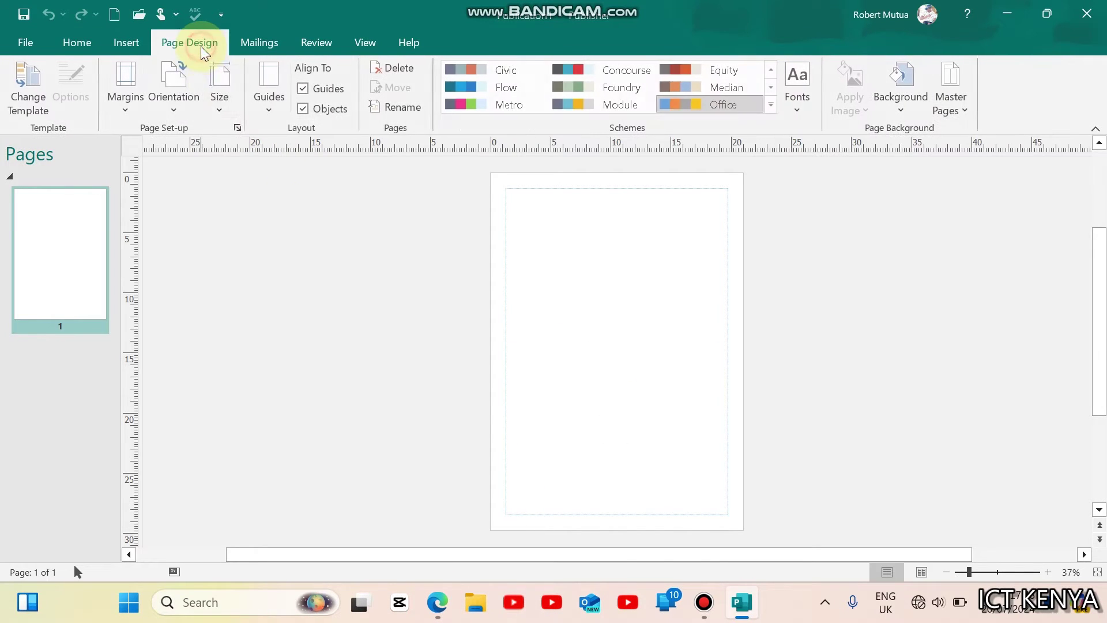
left_click(220, 89)
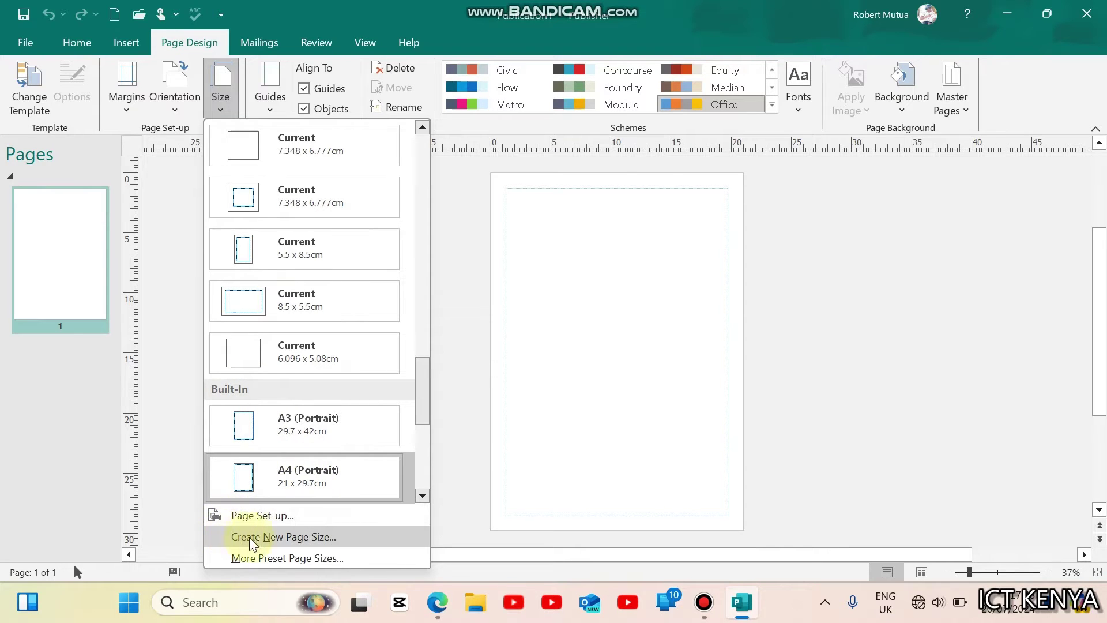
left_click(278, 541)
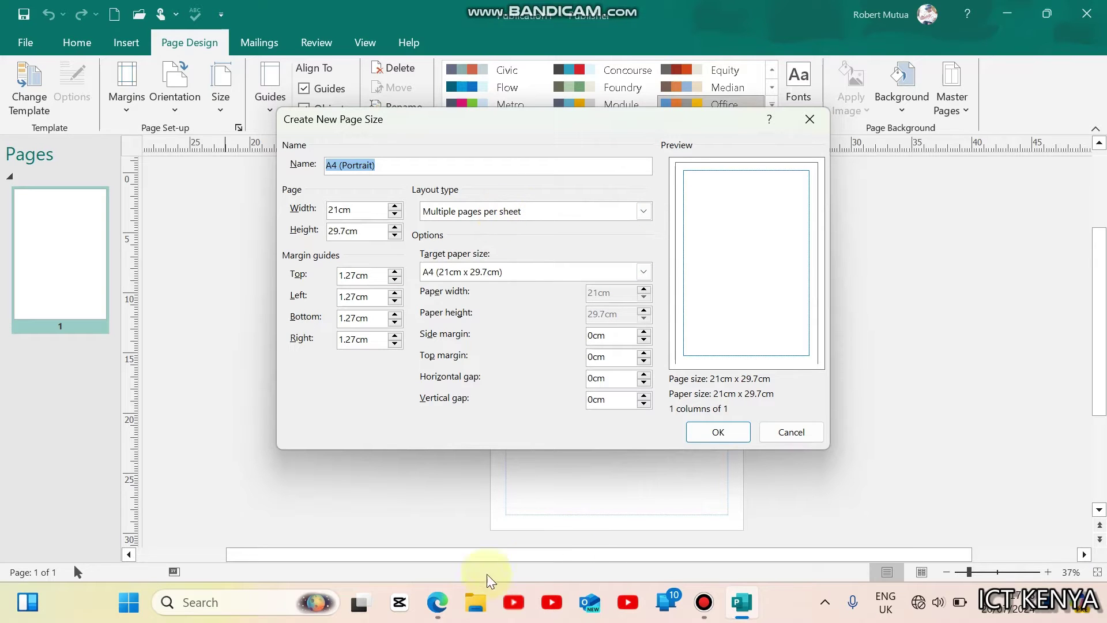
left_click(438, 603)
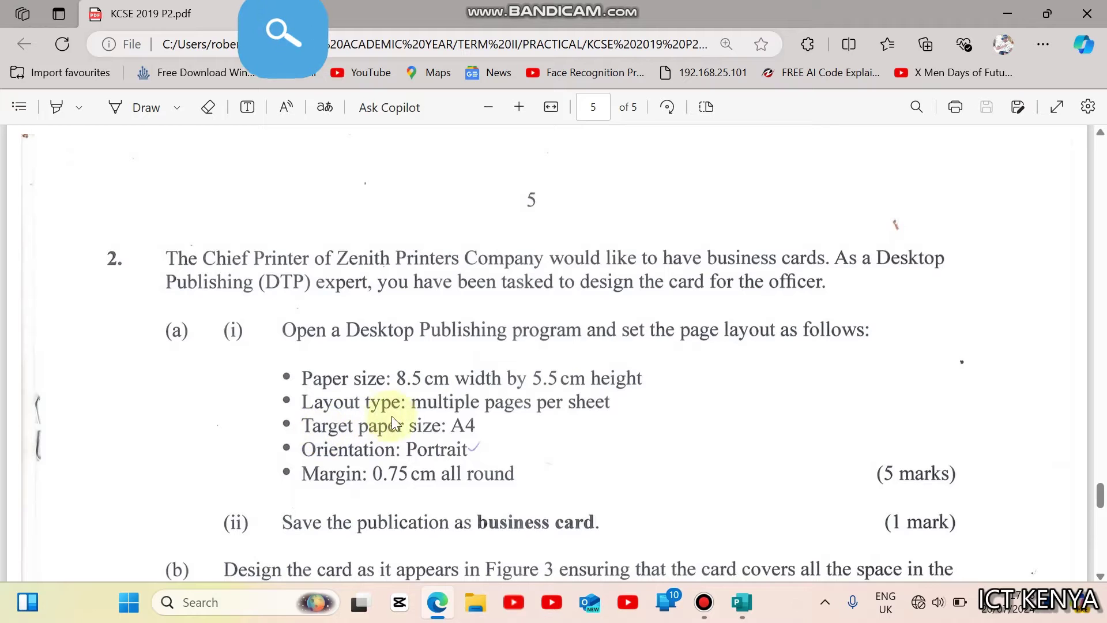
left_click(437, 603)
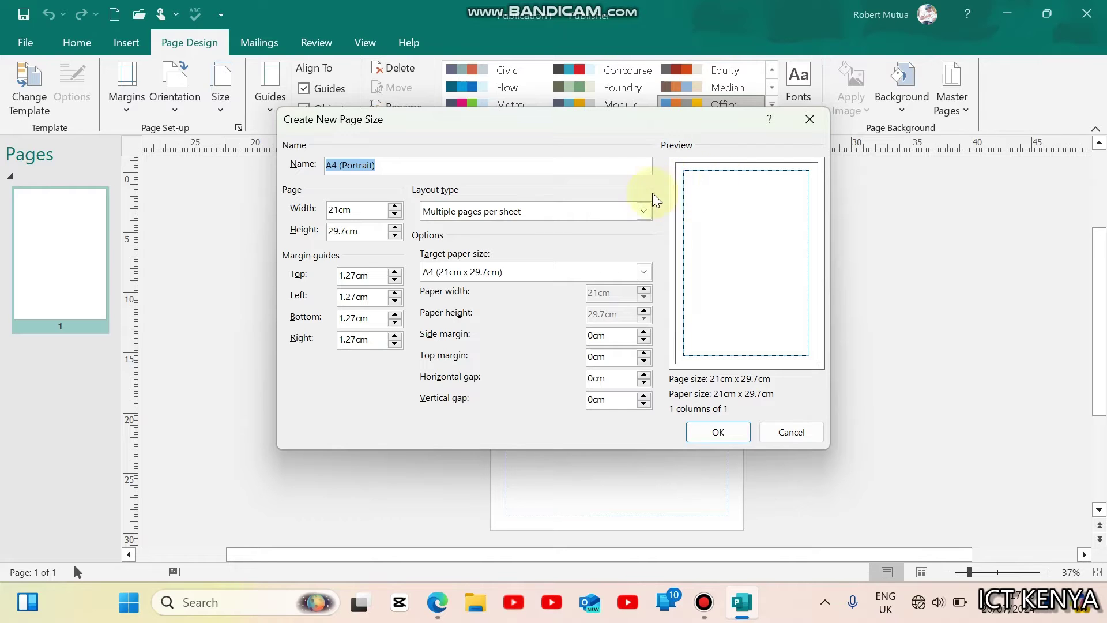
Step: Set the layout type to Multiple pages per sheet
left_click(645, 212)
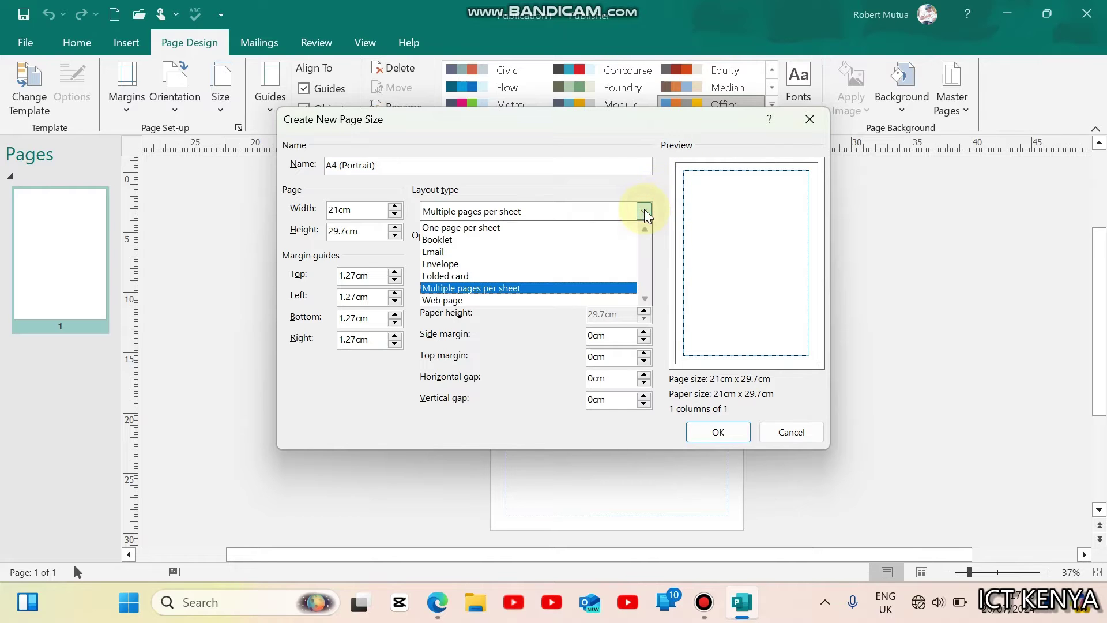
left_click(529, 230)
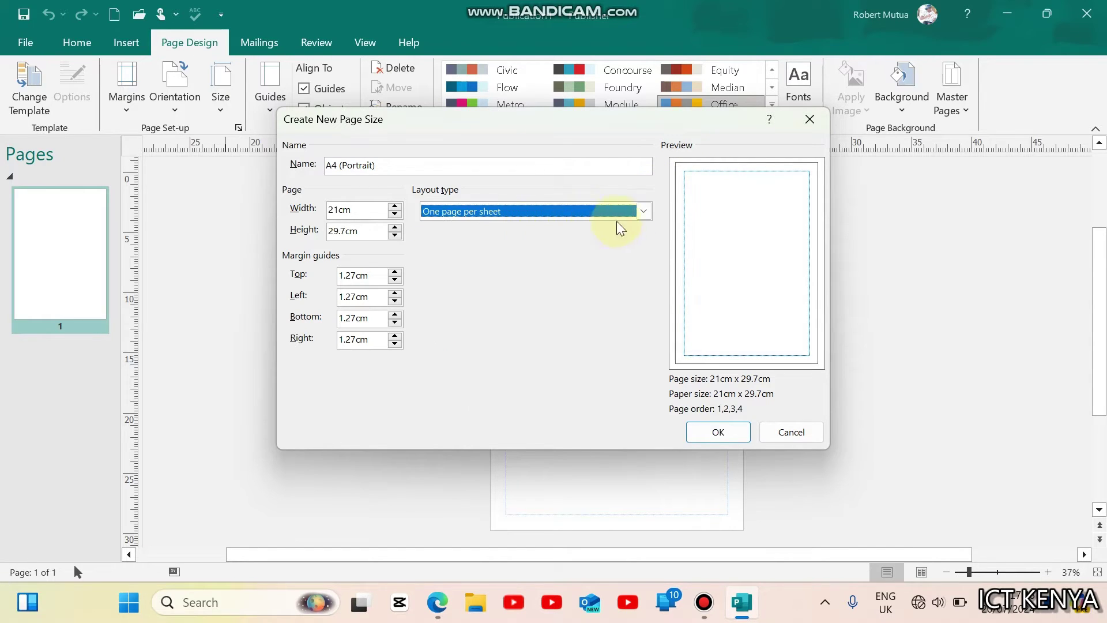
left_click(645, 211)
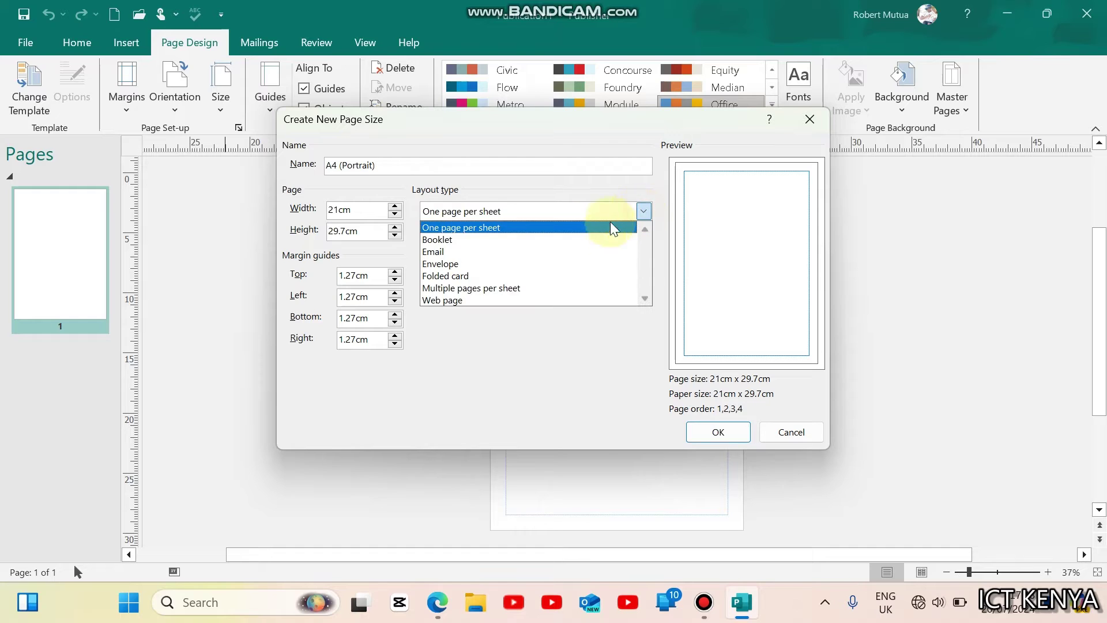
left_click(459, 288)
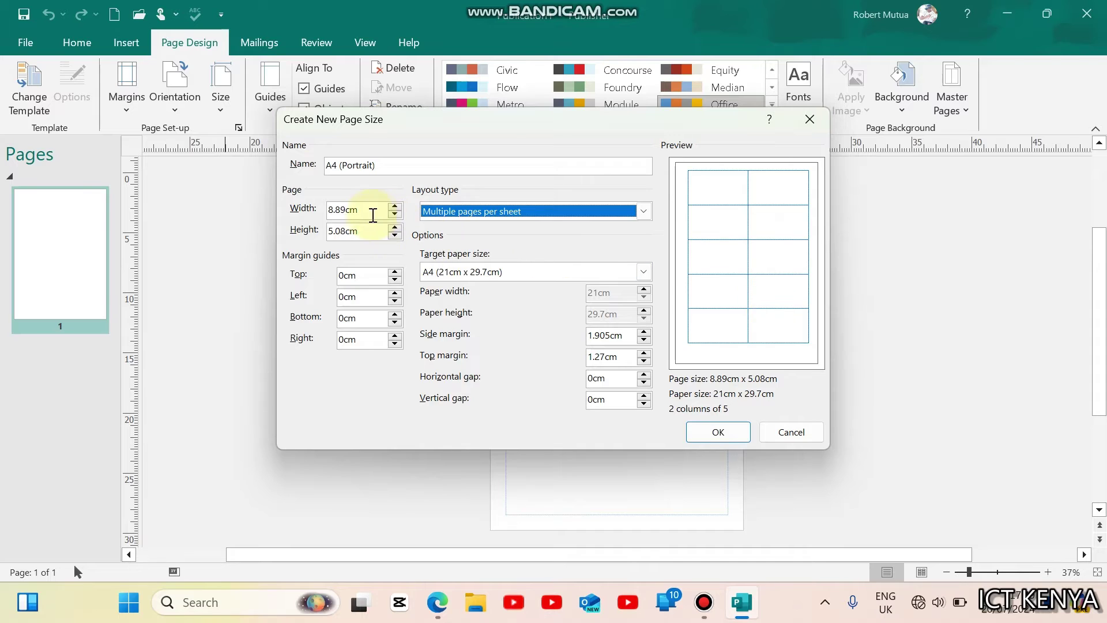
Step: Set the page size to 8.5 cm wide by 5.5 cm high
left_click(368, 212)
key("BackSpace")
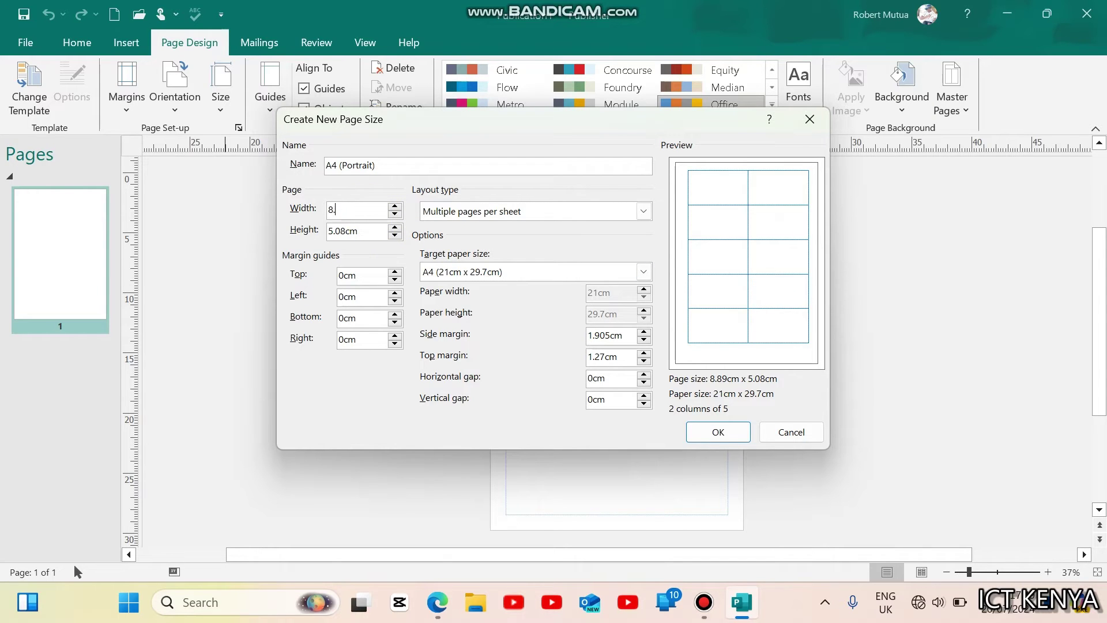
type("5")
left_click(368, 236)
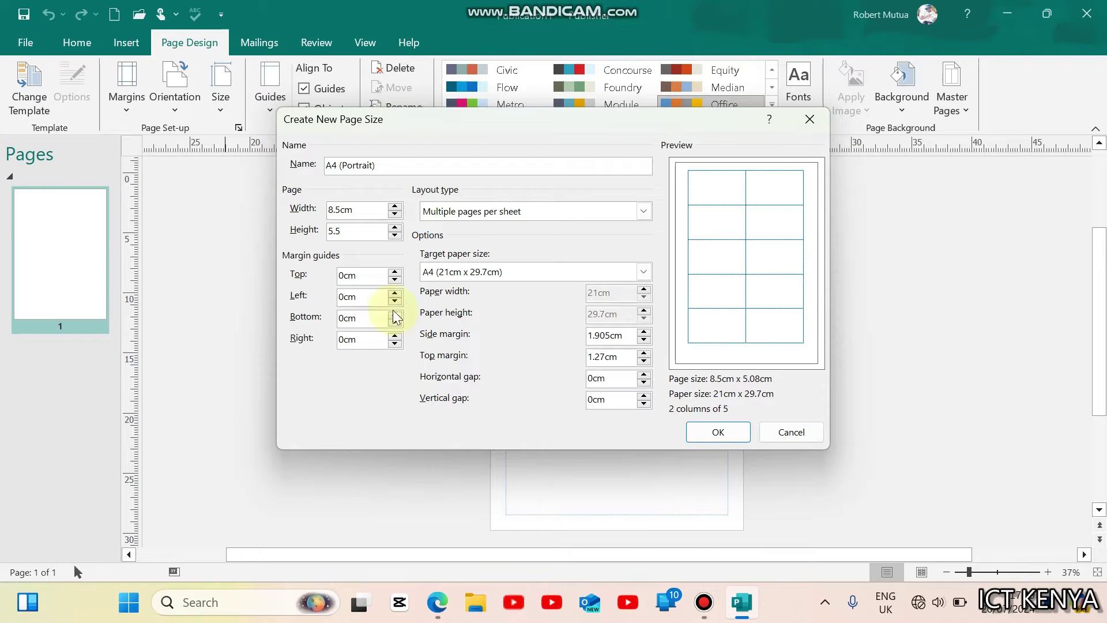
left_click(437, 602)
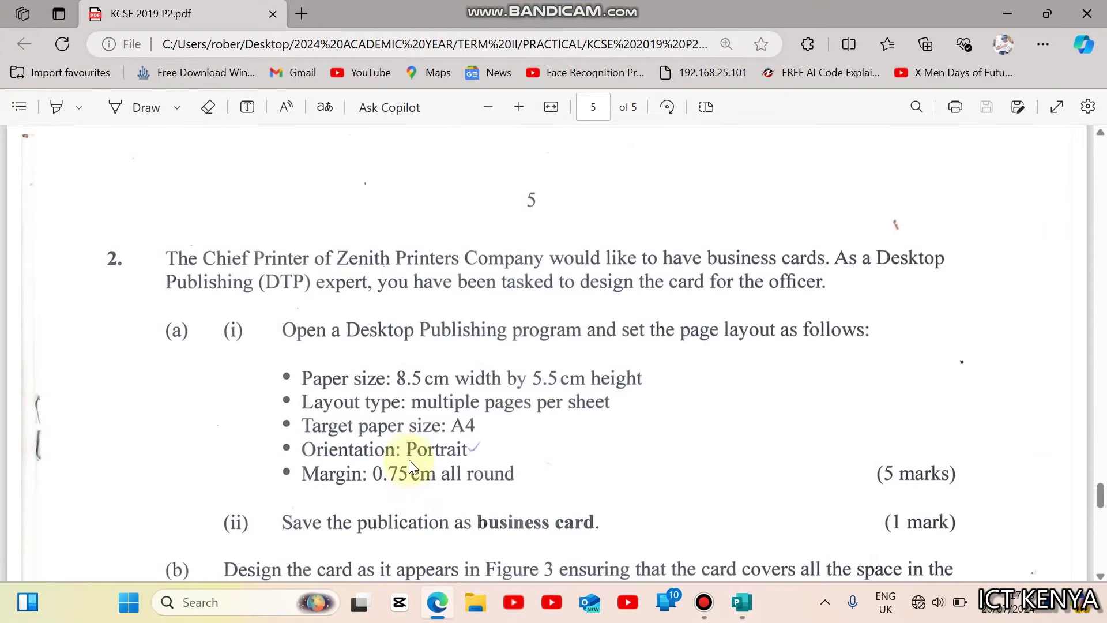
left_click(437, 602)
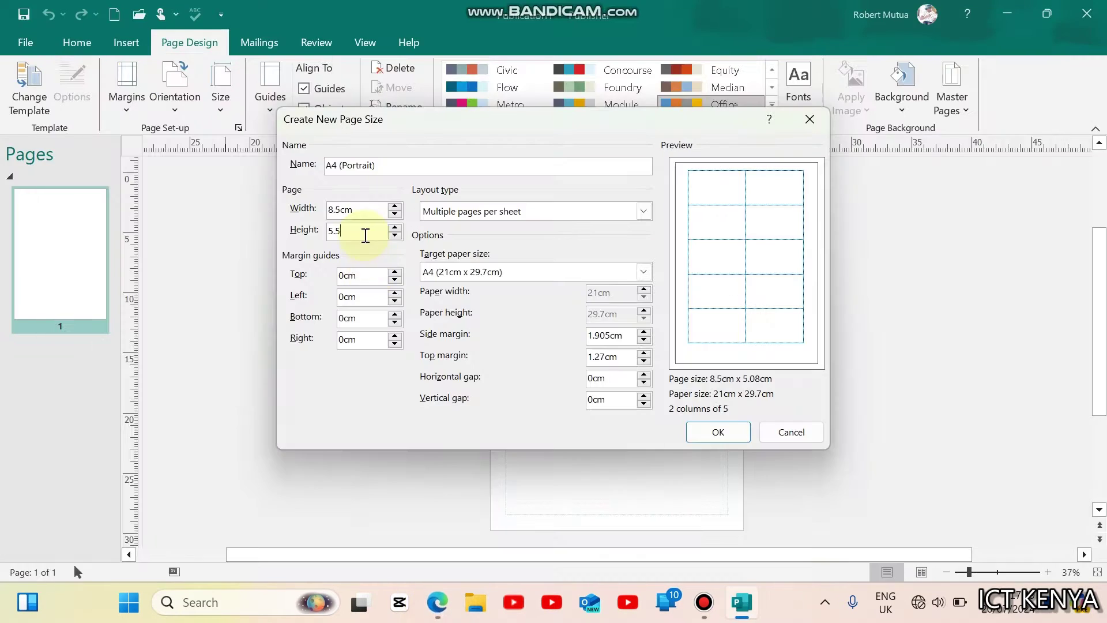
key("Tab")
Step: Set the top, left, bottom and right margin guides to 0.75 cm
key("BackSpace")
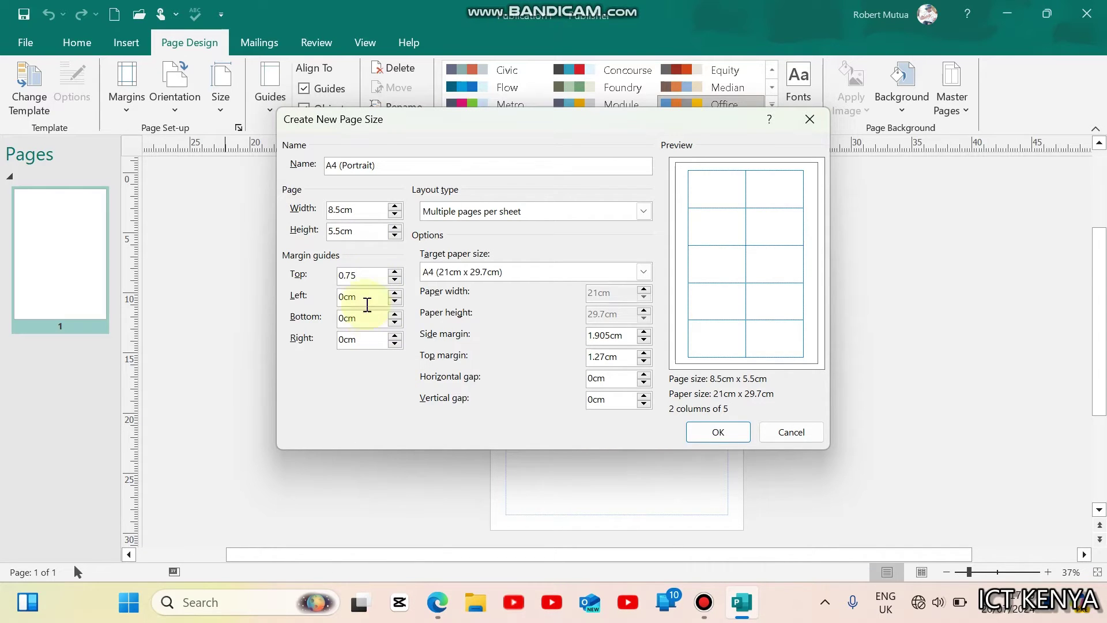
left_click_drag(369, 281, 317, 269)
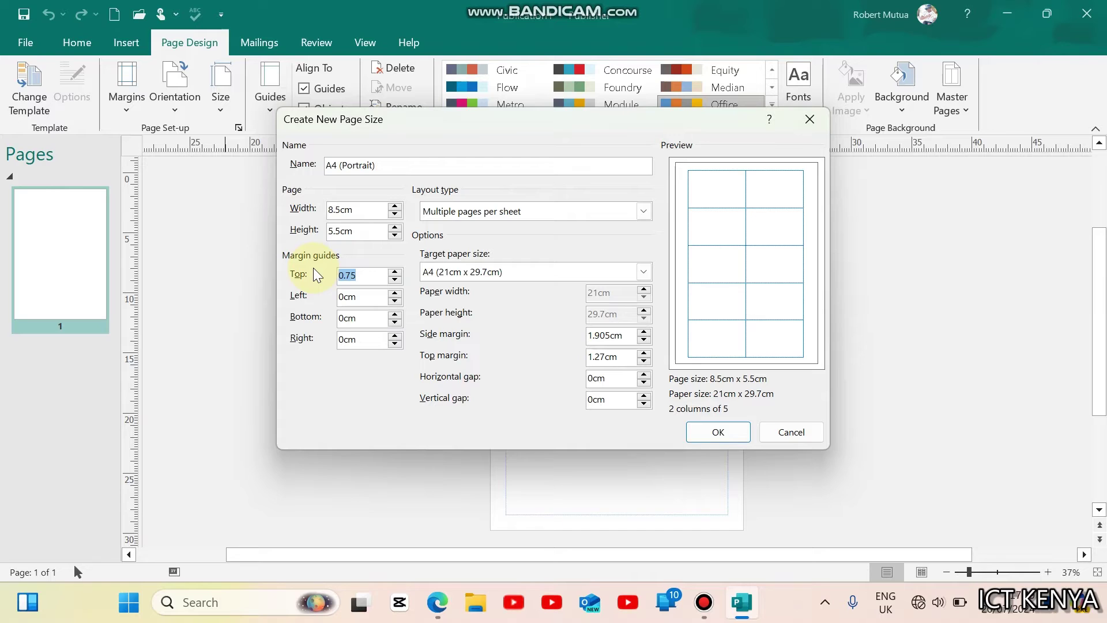
double_click(363, 297)
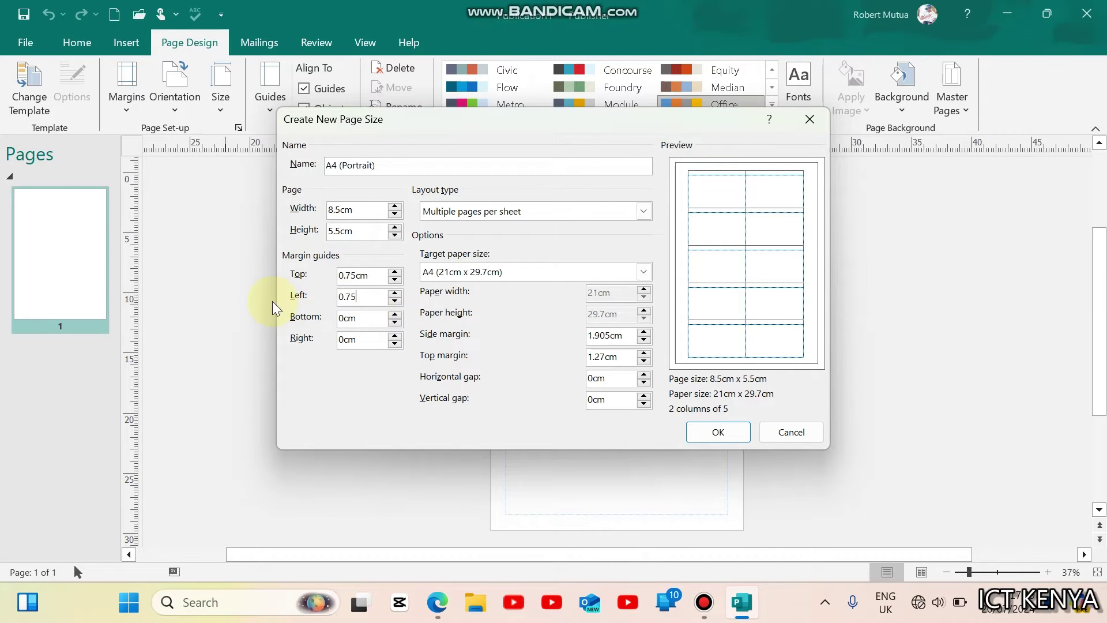
left_click_drag(362, 318, 273, 322)
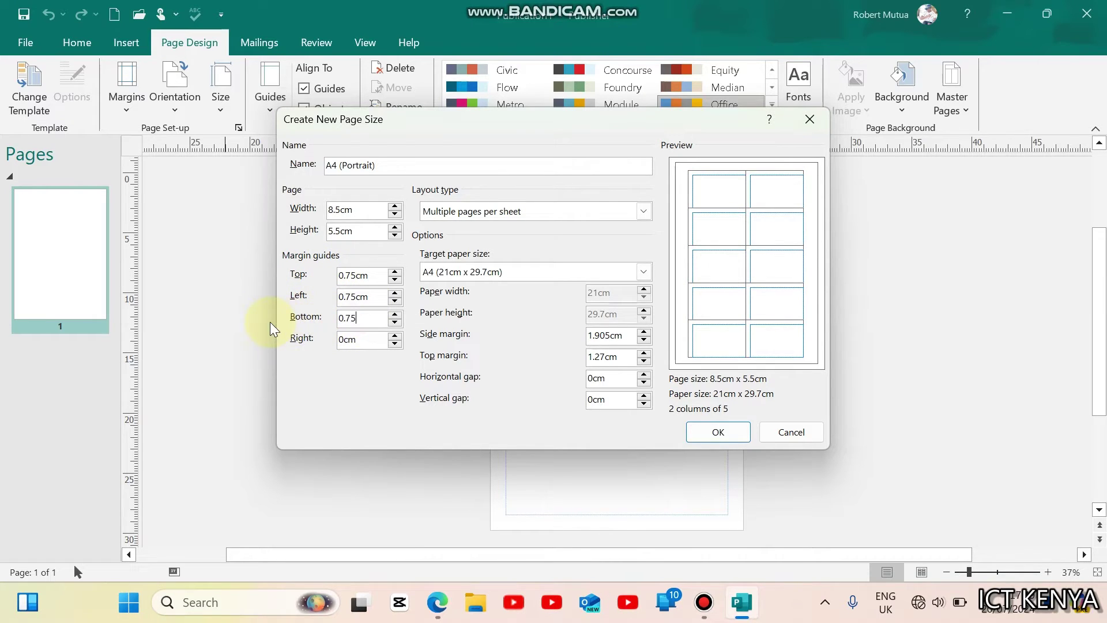
left_click_drag(362, 341, 275, 340)
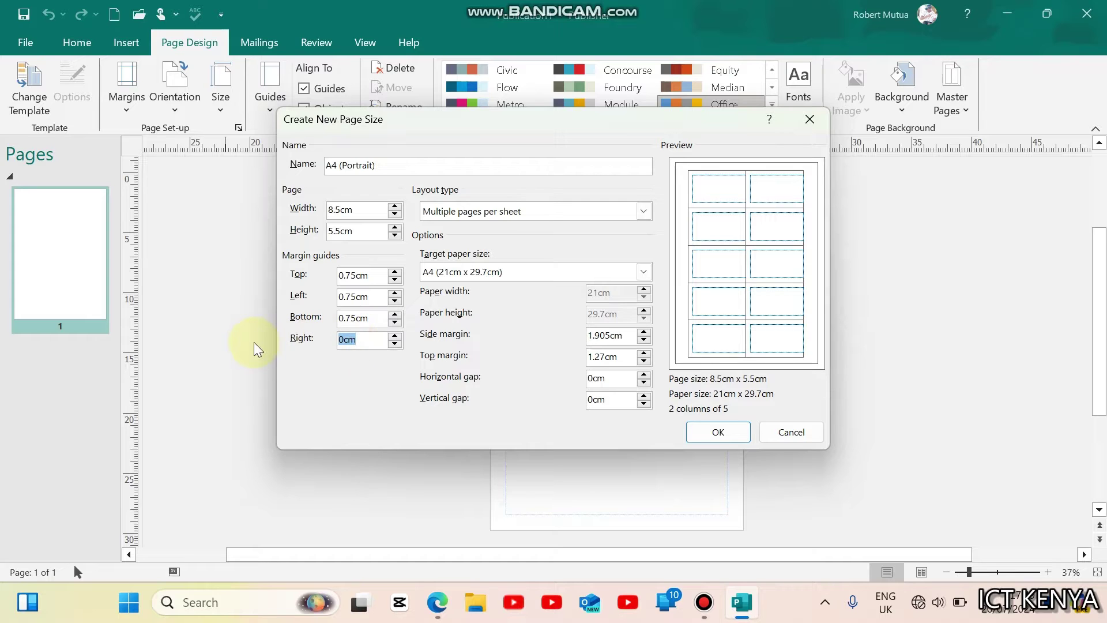
type("0.75")
left_click(352, 318)
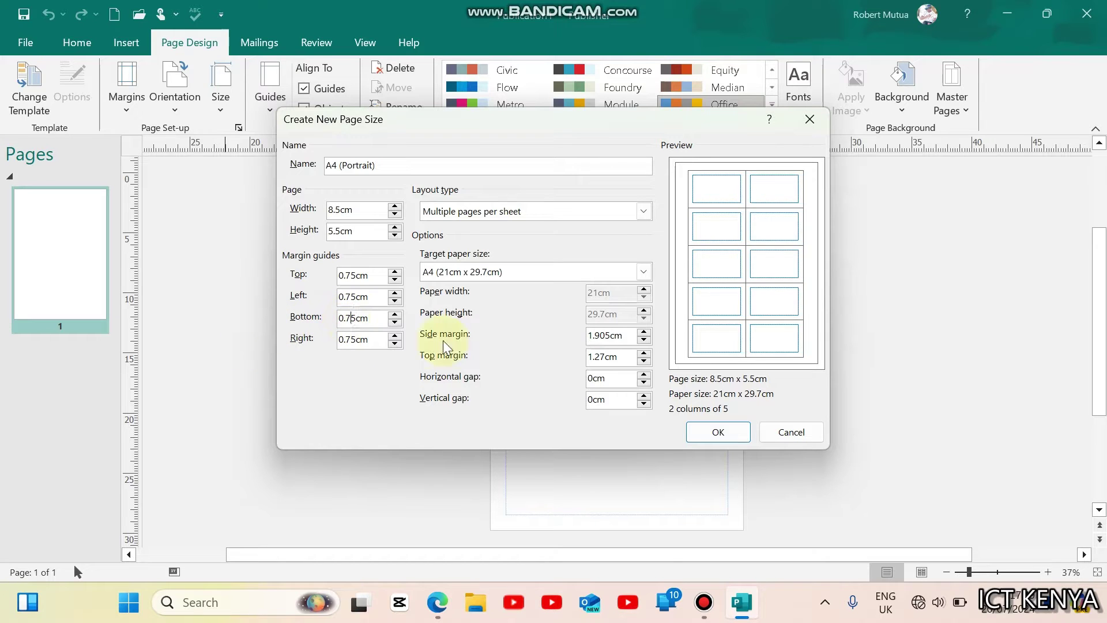
Step: Apply the new card page size and review the Figure 3 card design
left_click(715, 433)
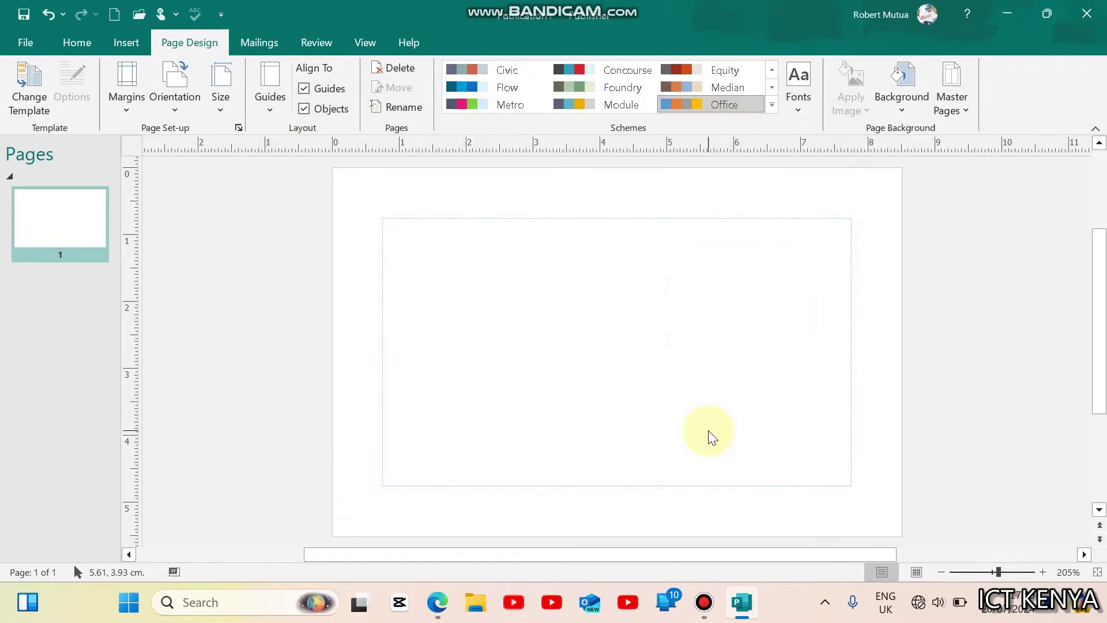
left_click(438, 603)
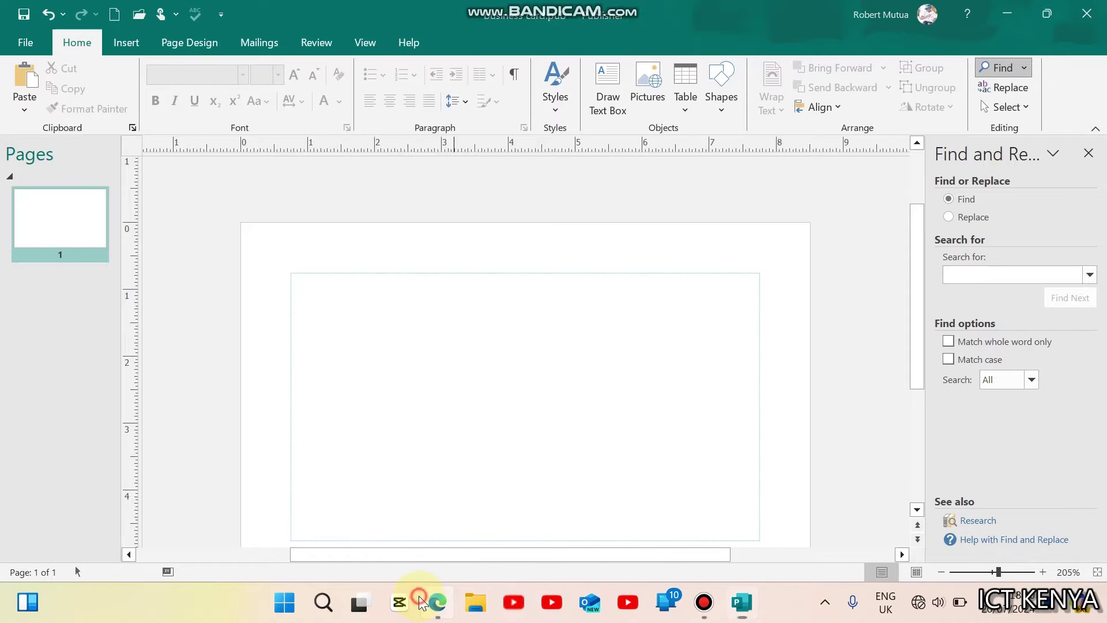
left_click(438, 602)
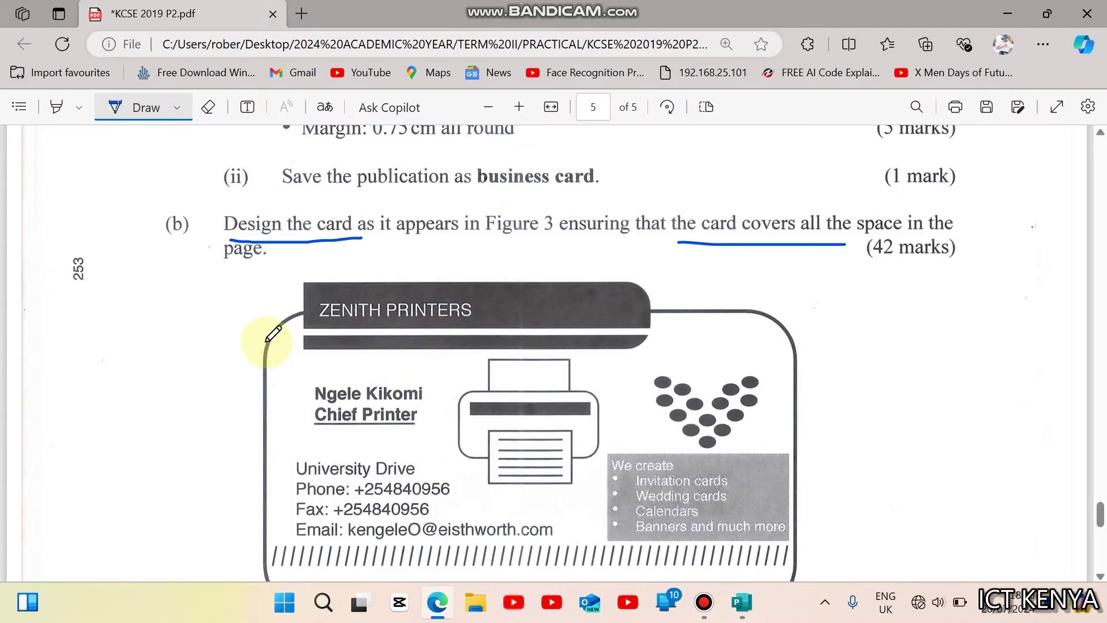
left_click(444, 615)
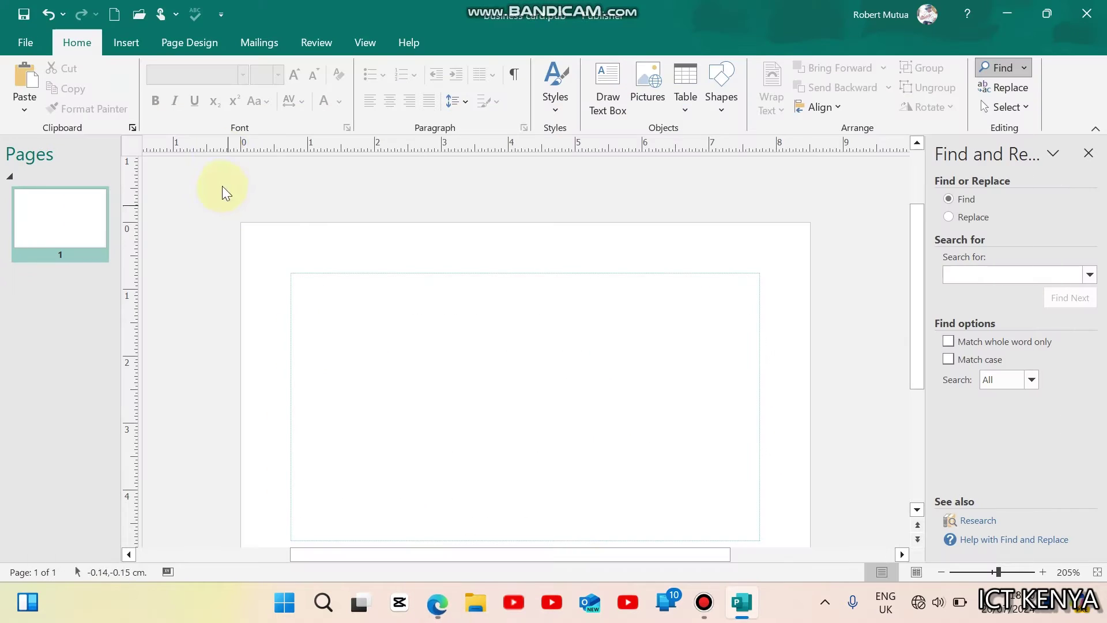
Step: Draw a rounded rectangle across the card area and remove its fill
left_click(141, 47)
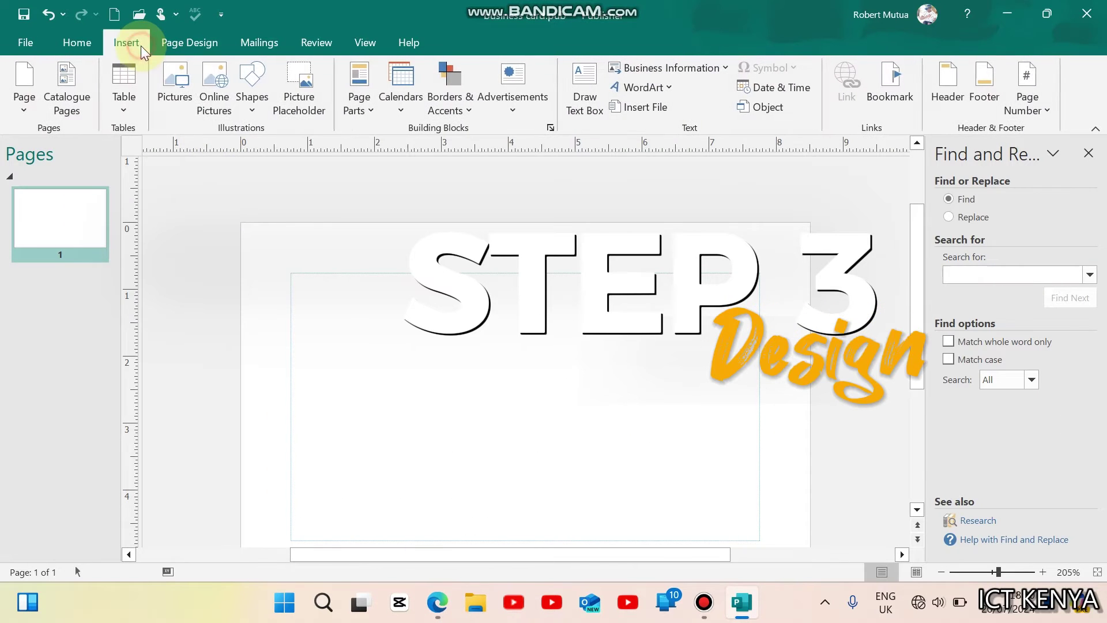
left_click(252, 86)
left_click(348, 151)
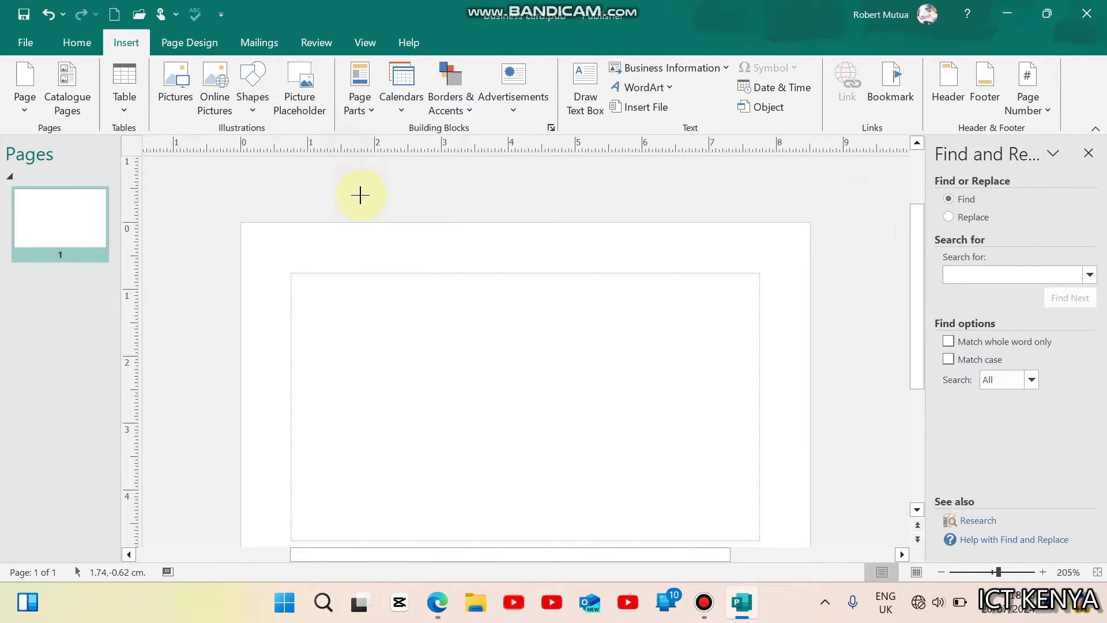
left_click_drag(290, 272, 759, 536)
left_click(545, 66)
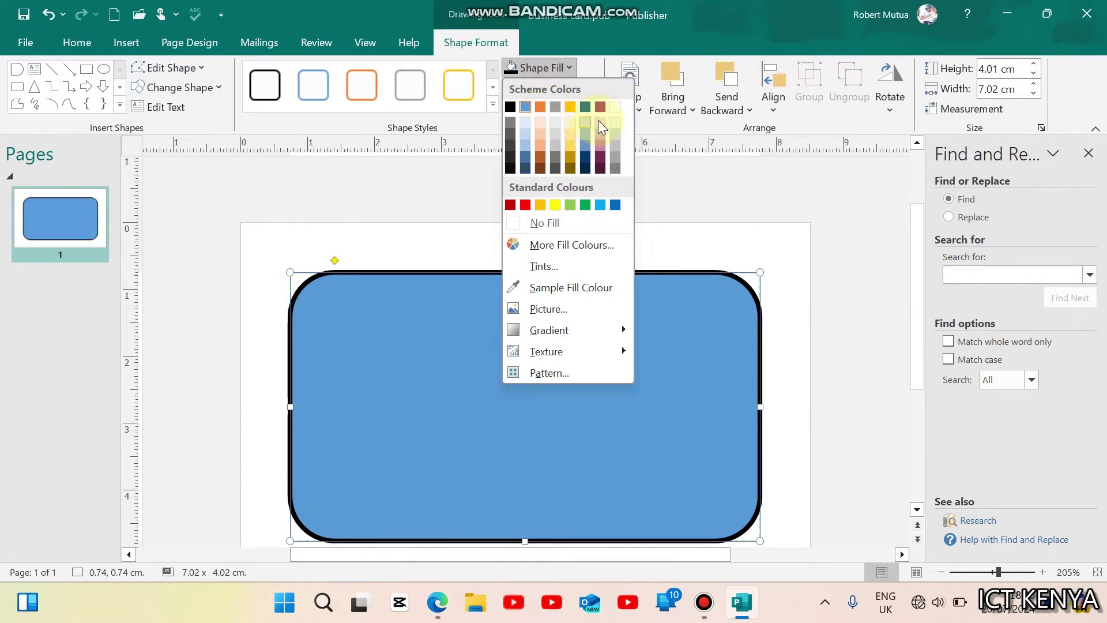
left_click(559, 224)
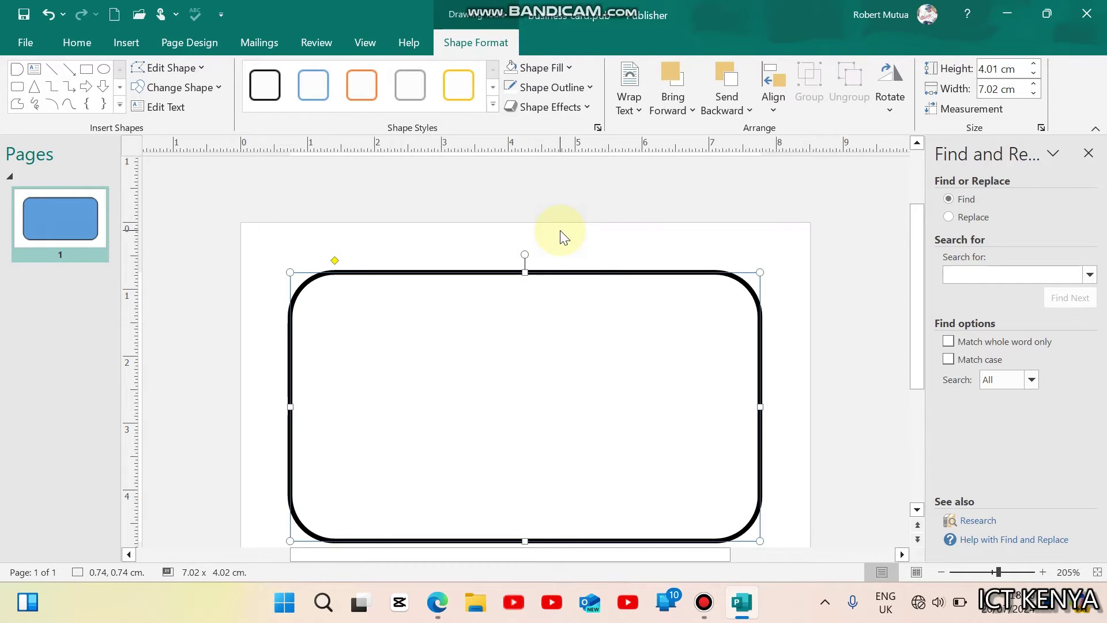
Step: Draw a small black-filled rectangle bar over the card's top edge
left_click(437, 603)
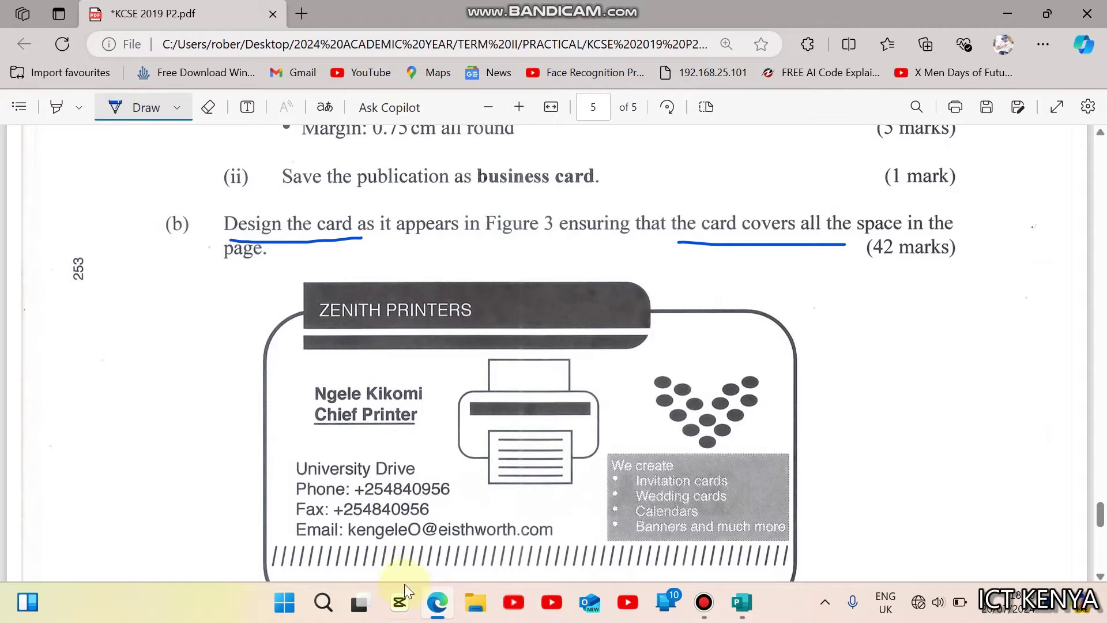
left_click(436, 606)
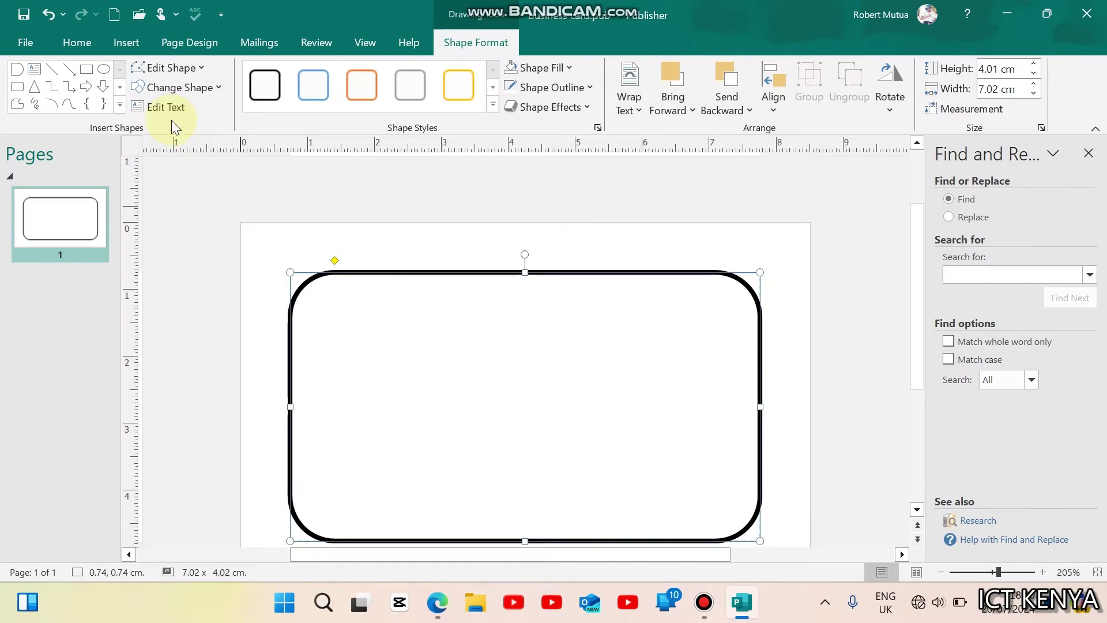
left_click(86, 68)
left_click_drag(369, 261, 511, 306)
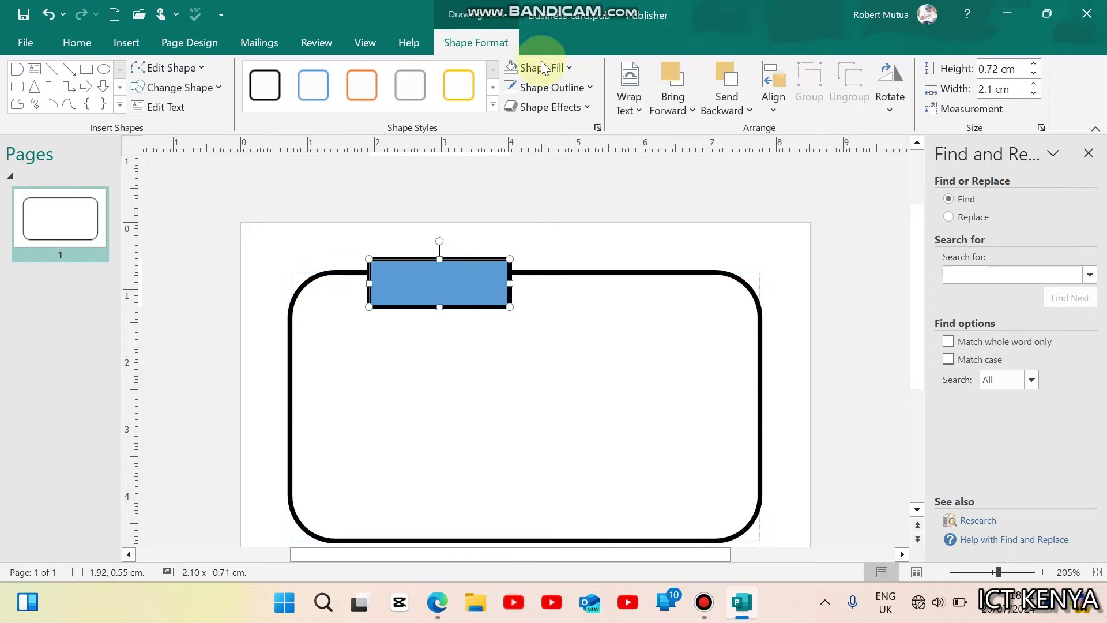
left_click(542, 68)
left_click(511, 107)
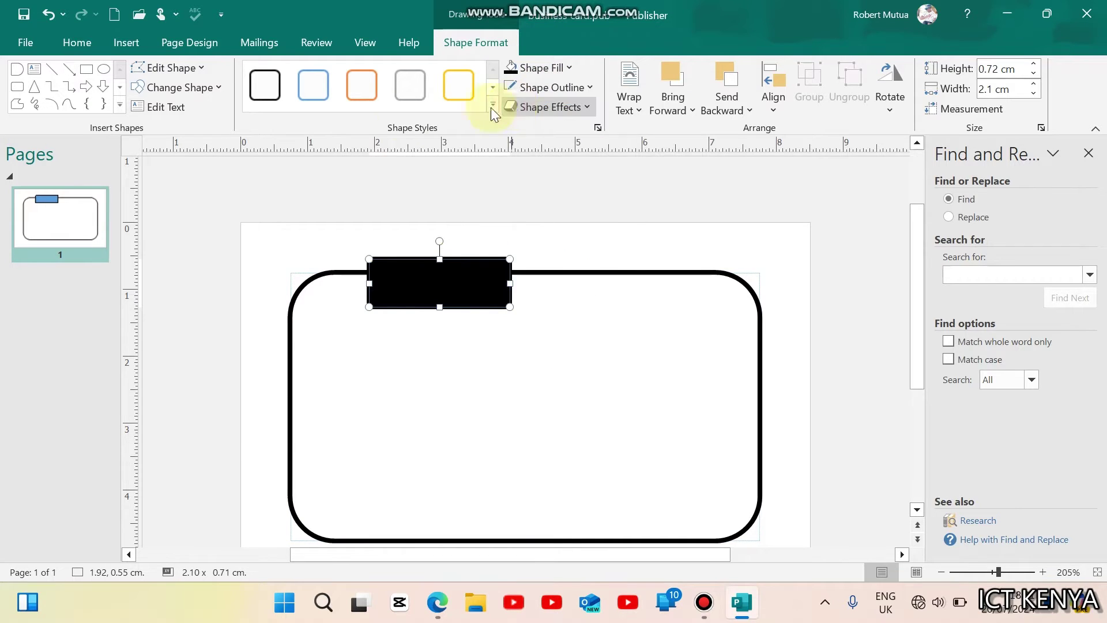
Step: Add a 0.77 cm Flowchart: Delay end to the bar, group them, and fill black
left_click(119, 106)
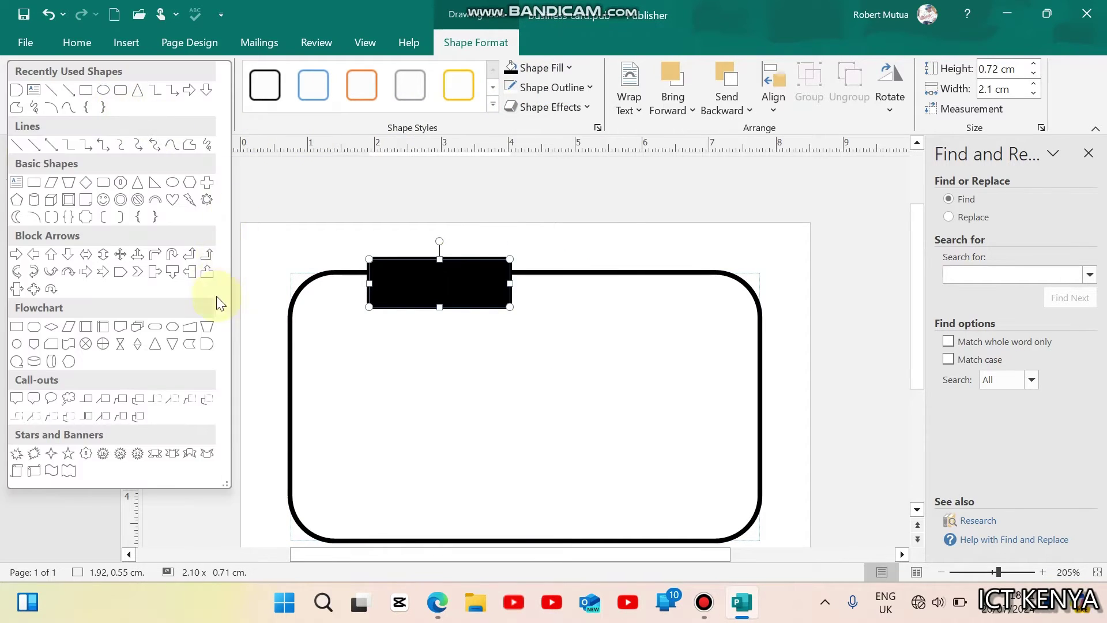
left_click(208, 345)
left_click_drag(529, 313, 551, 307)
key("Left")
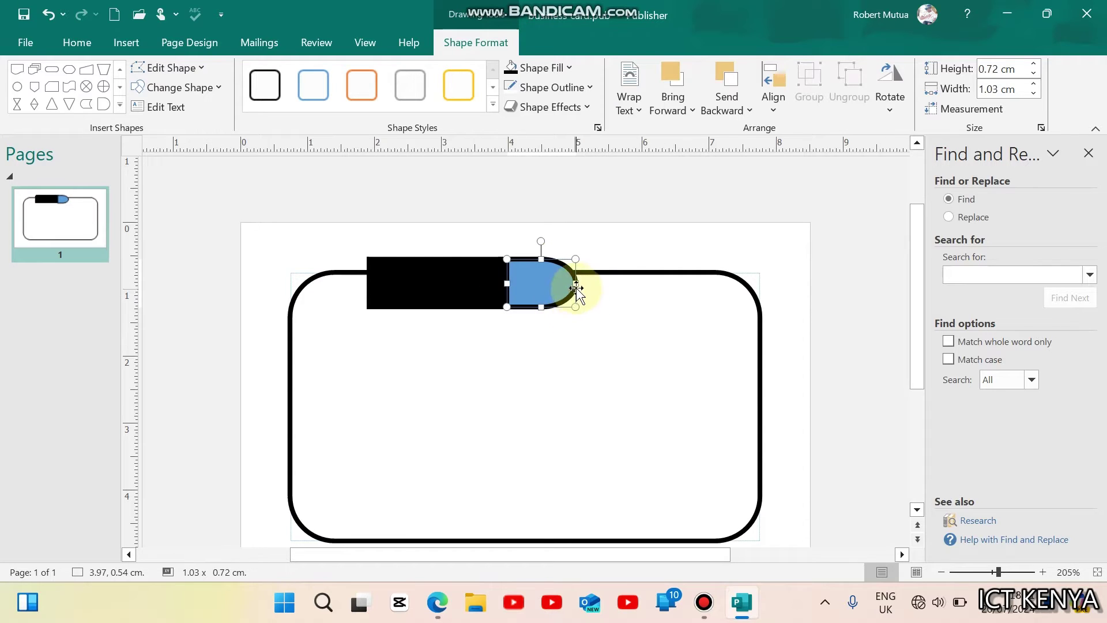
left_click_drag(576, 283, 559, 283)
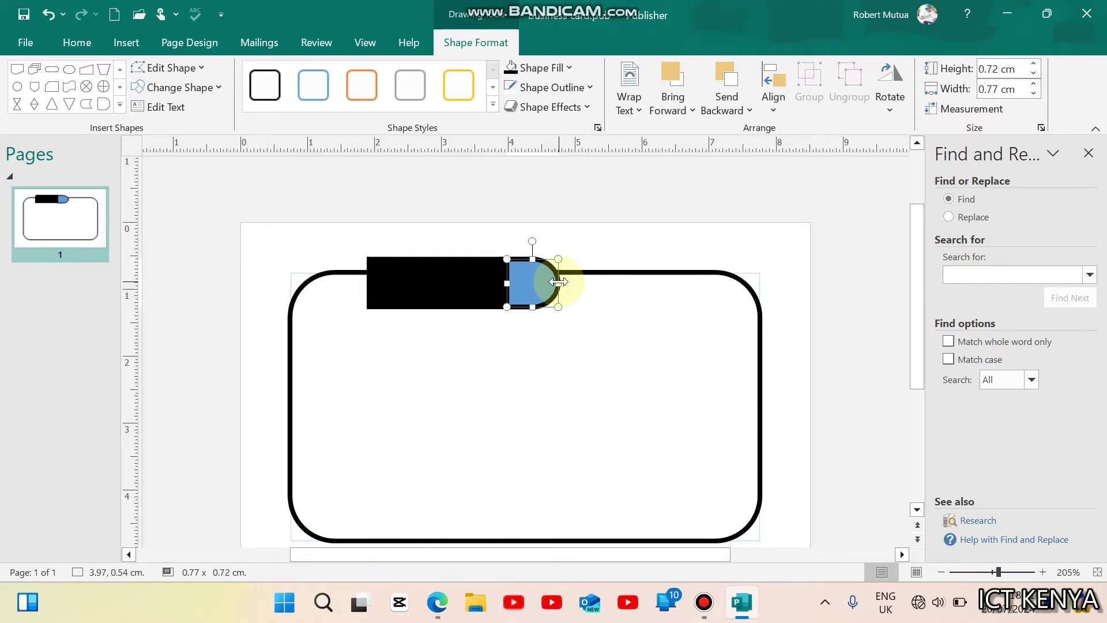
left_click(477, 285, "shift")
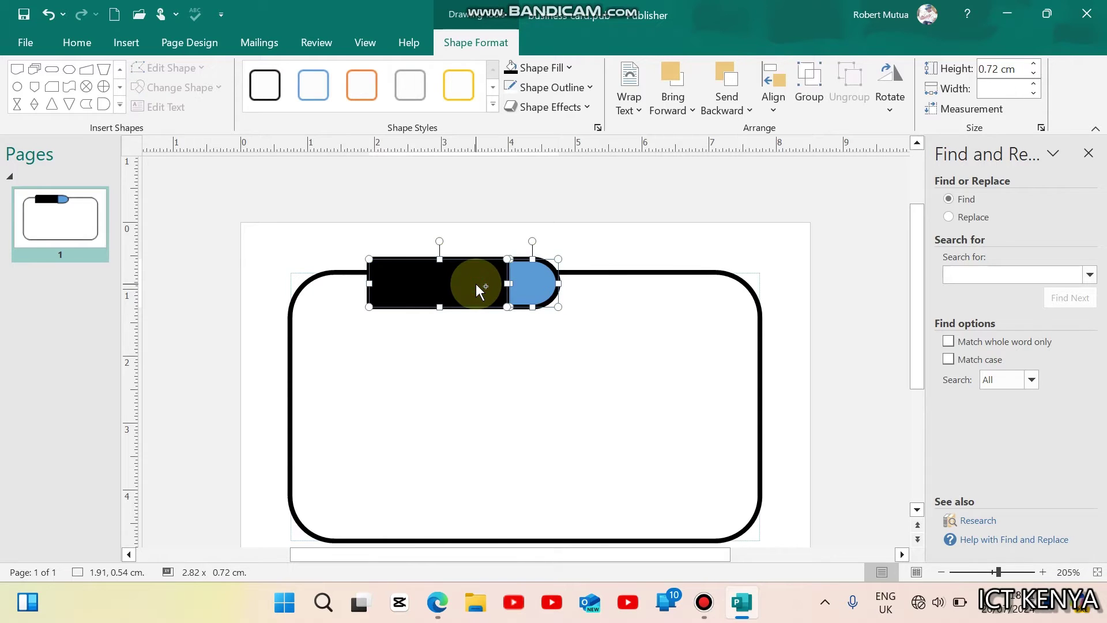
left_click(805, 82)
left_click(510, 70)
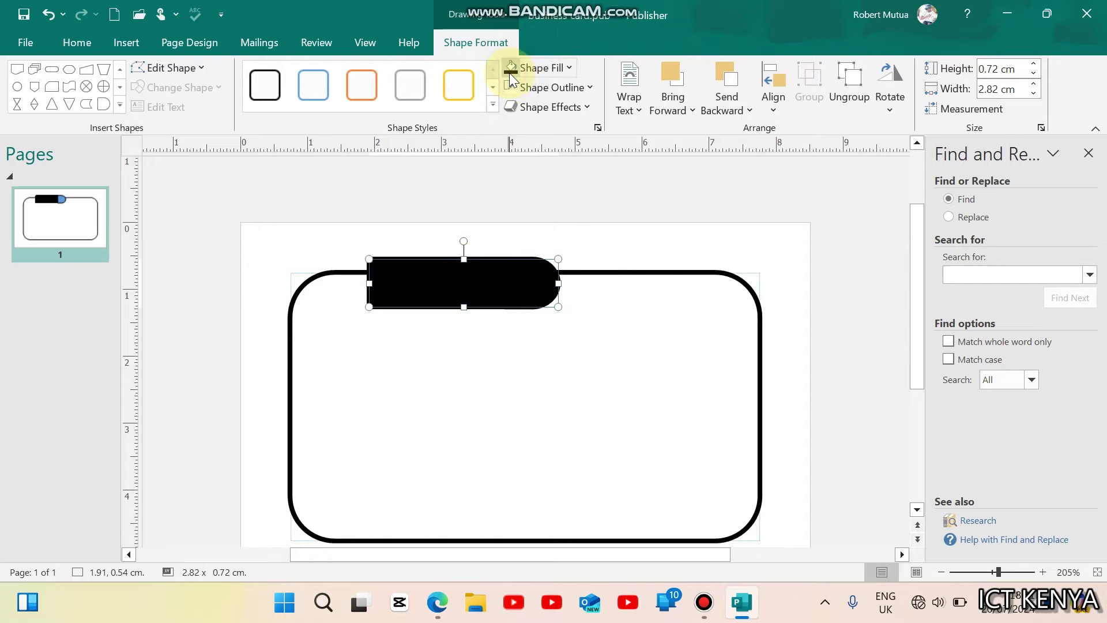
left_click(520, 392)
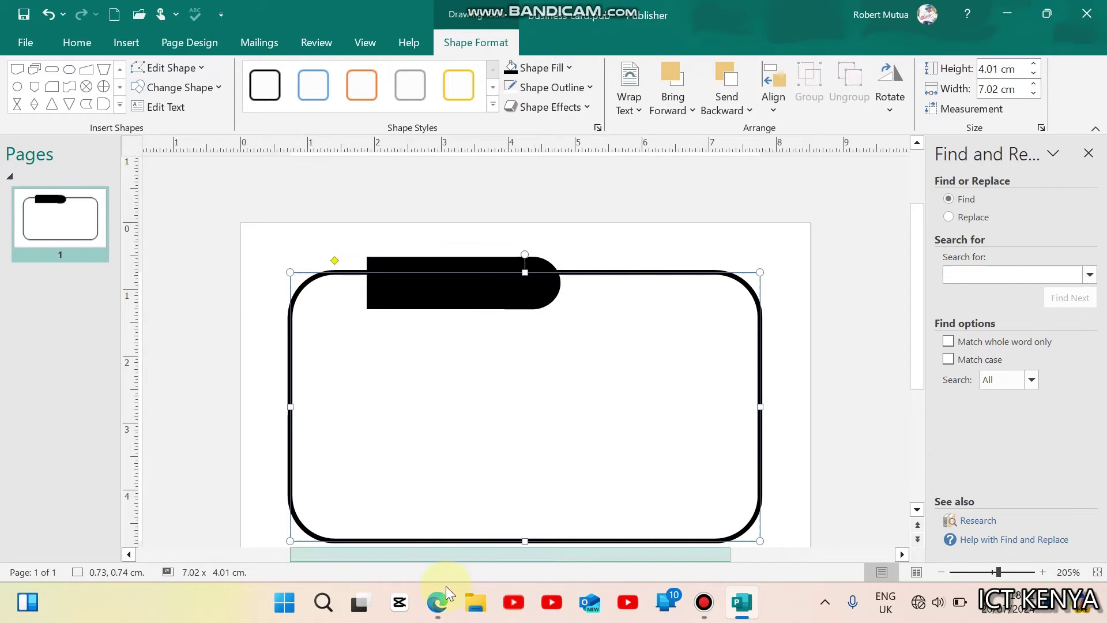
Step: Draw a text box on the card and type 'Zenith Printers'
left_click(437, 603)
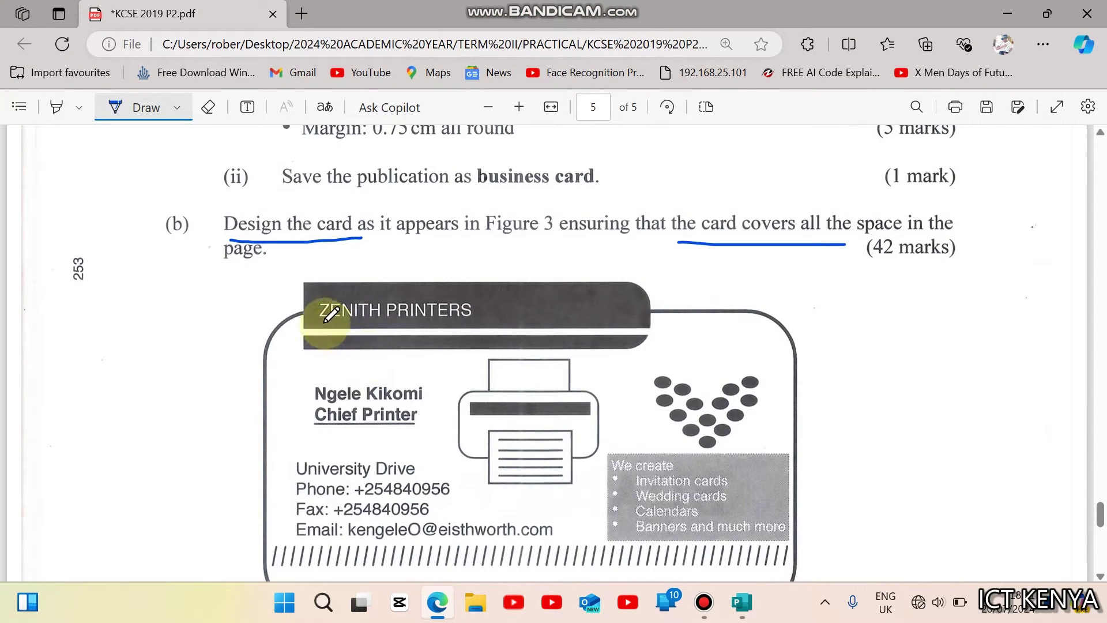
left_click(438, 602)
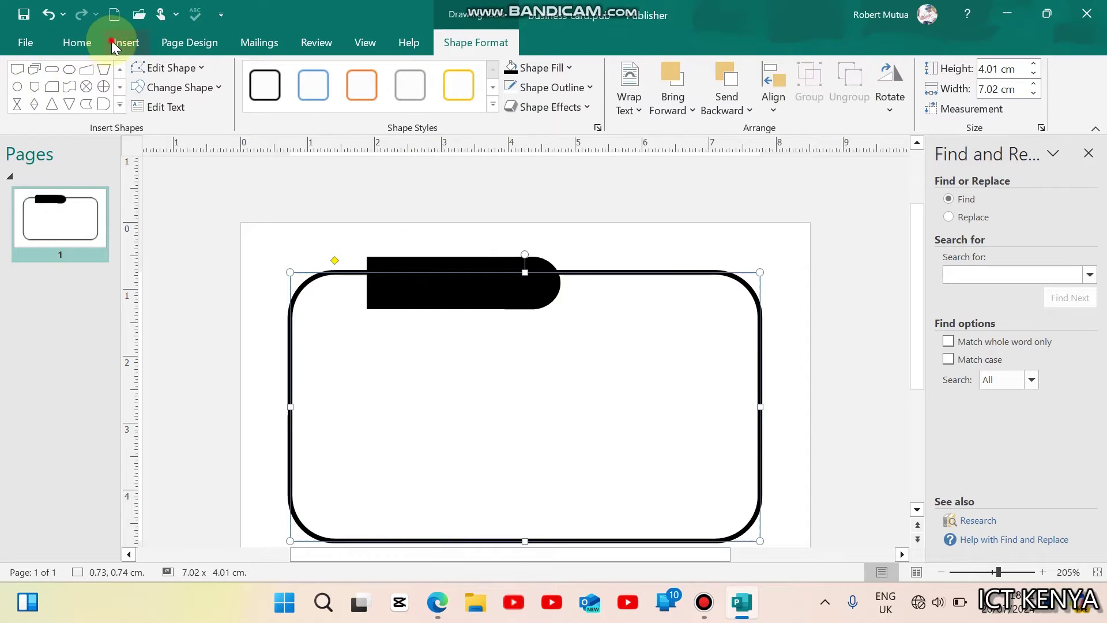
left_click(126, 42)
left_click(573, 101)
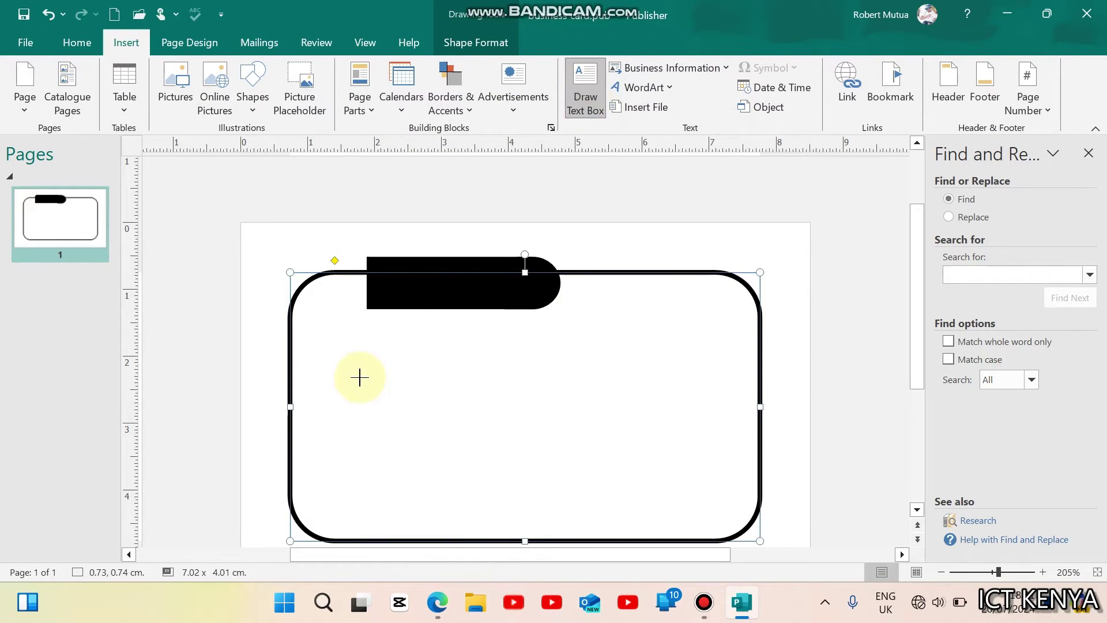
mouse_move(359, 374)
left_mouse_down()
mouse_move(404, 429)
mouse_move(549, 450)
left_mouse_up()
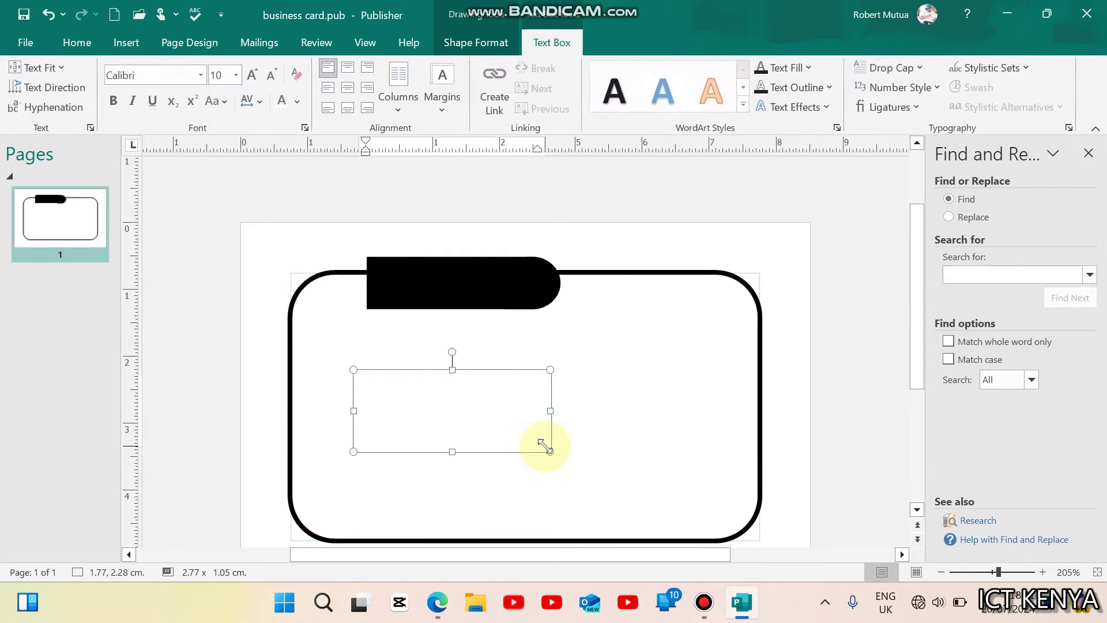
type("Zenti")
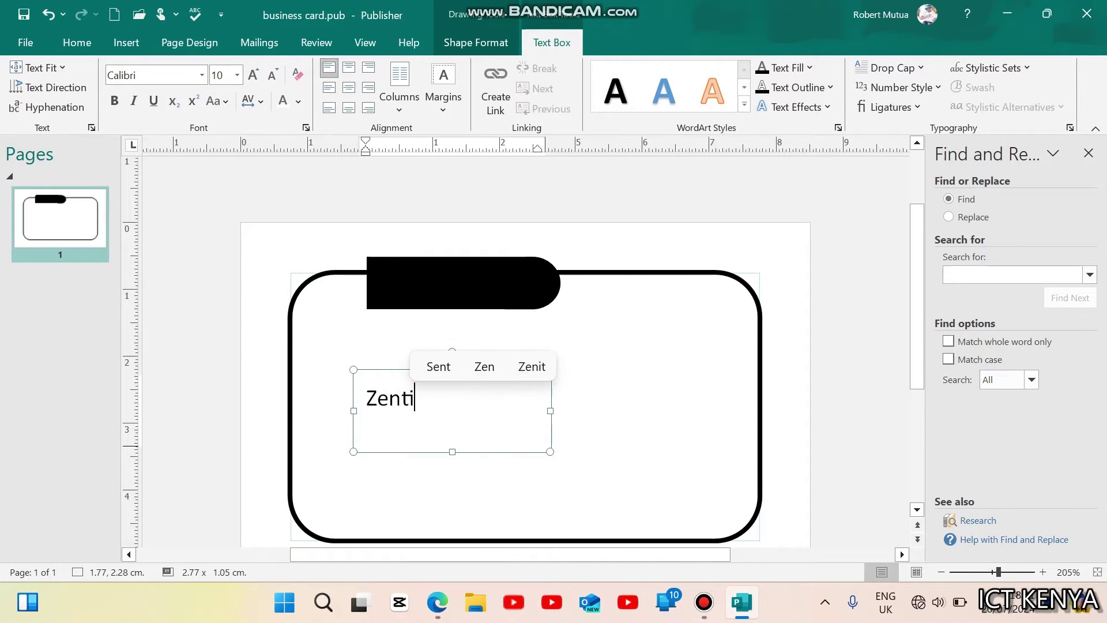
key("BackSpace")
key("BackSpace")
type("ith P")
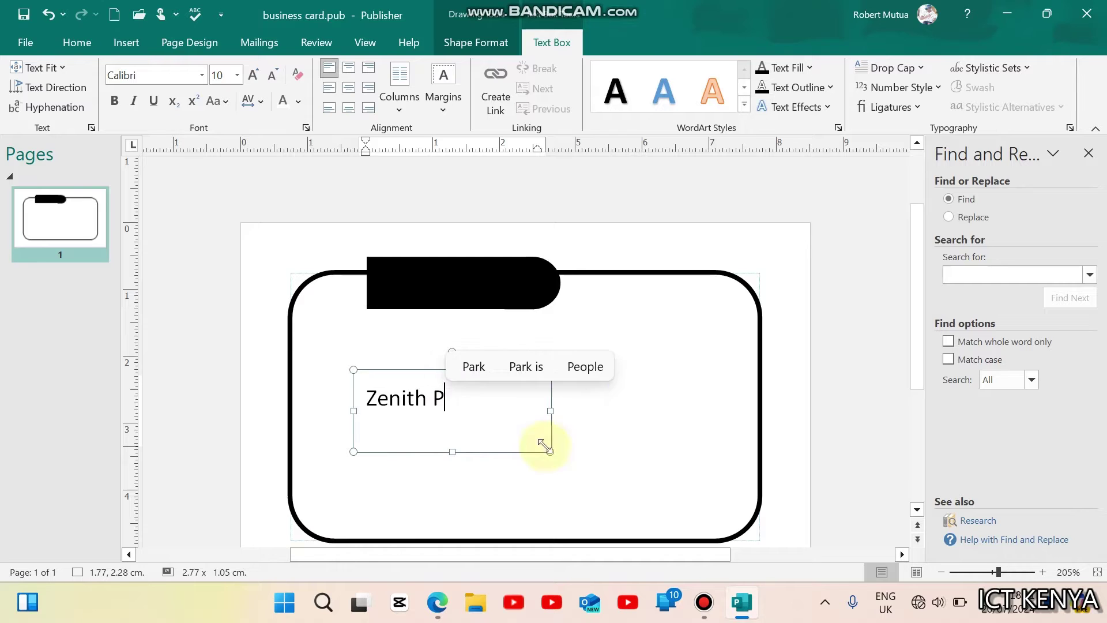
type("rinters")
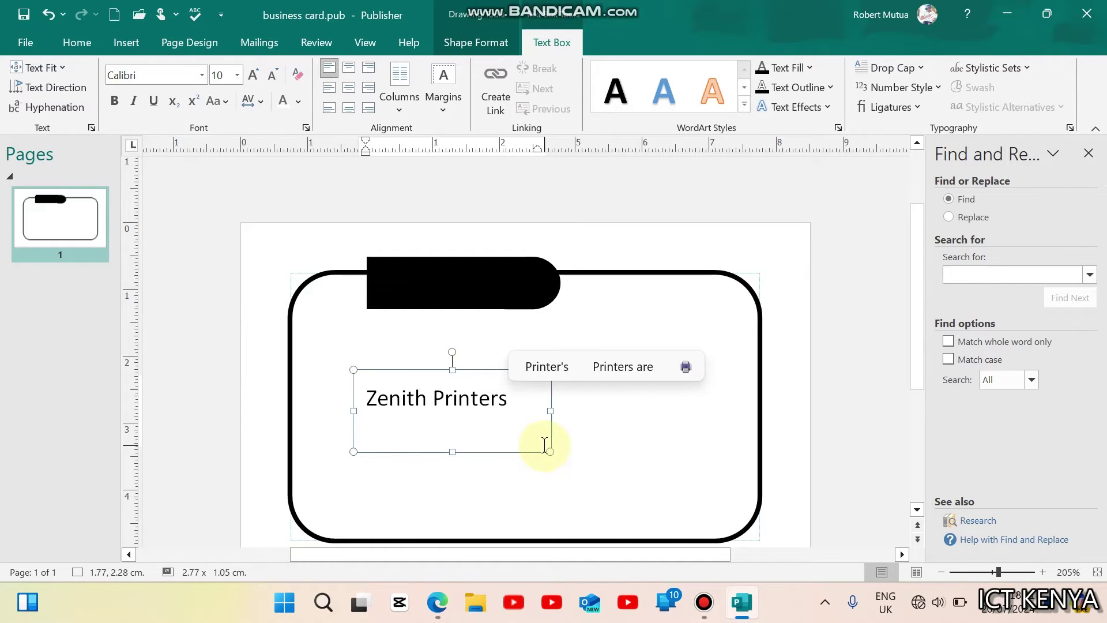
Step: Make the heading text white and move it onto the black header tab
key("ctrl+a")
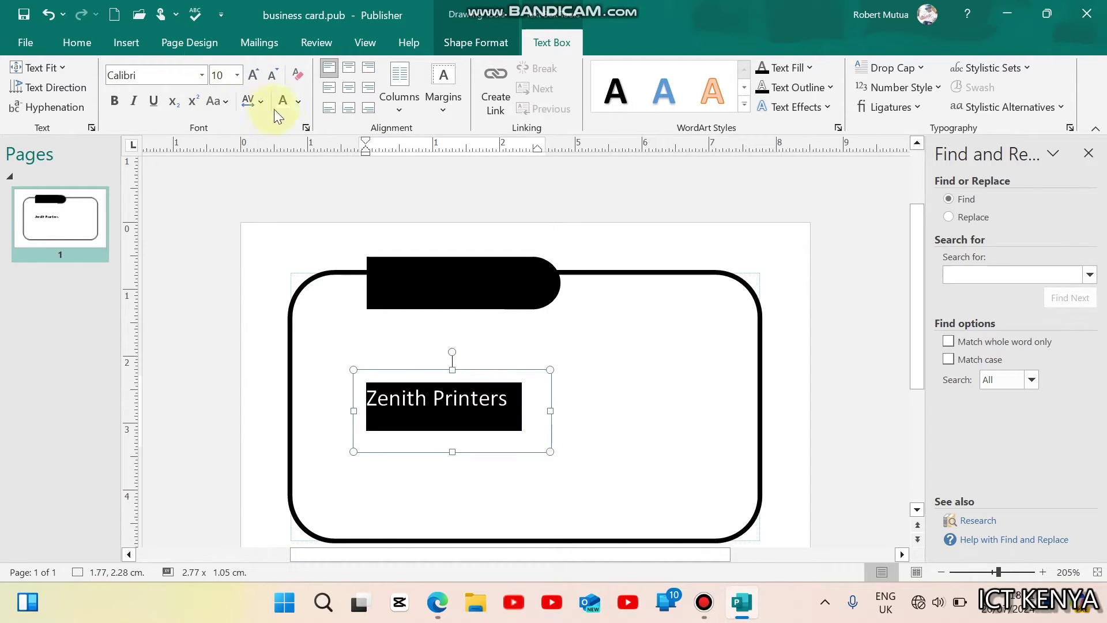
left_click(298, 104)
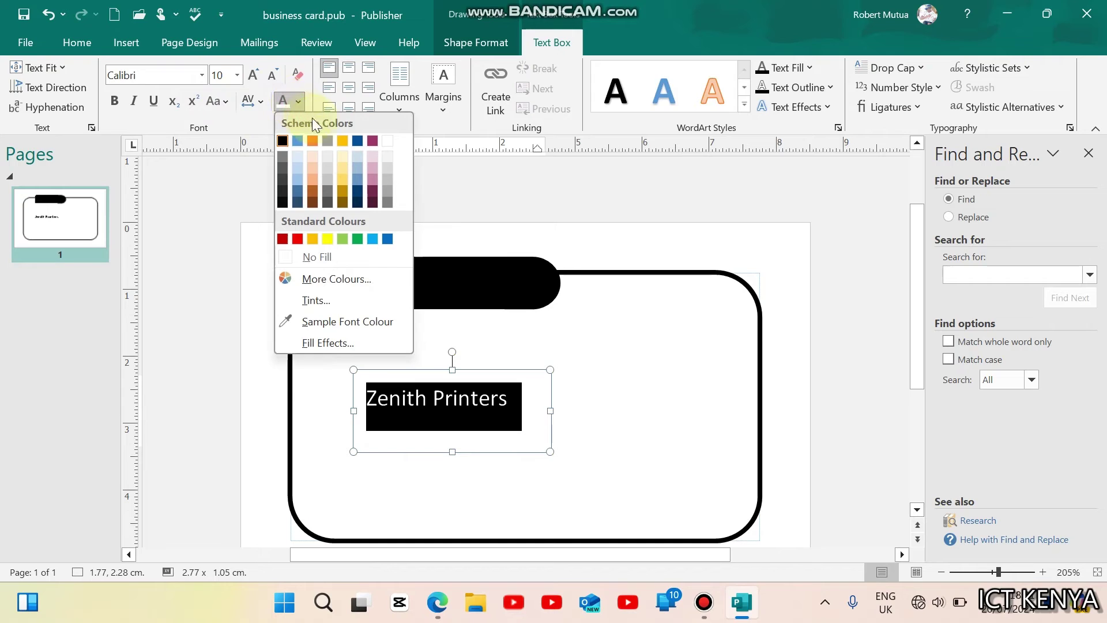
left_click(389, 141)
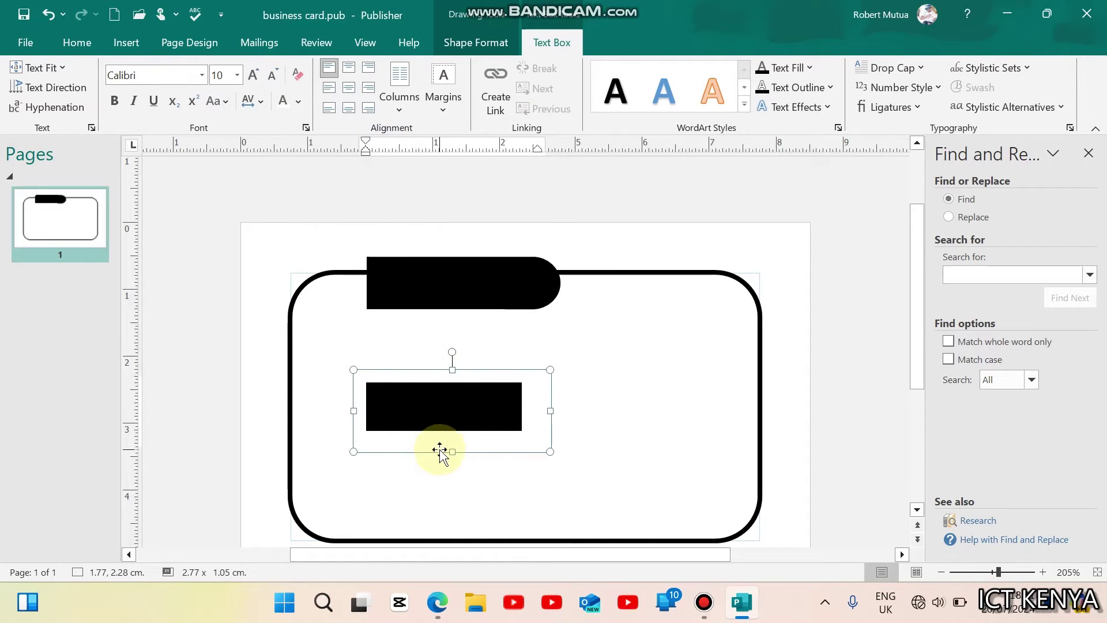
left_click_drag(440, 451, 440, 324)
left_click(452, 397)
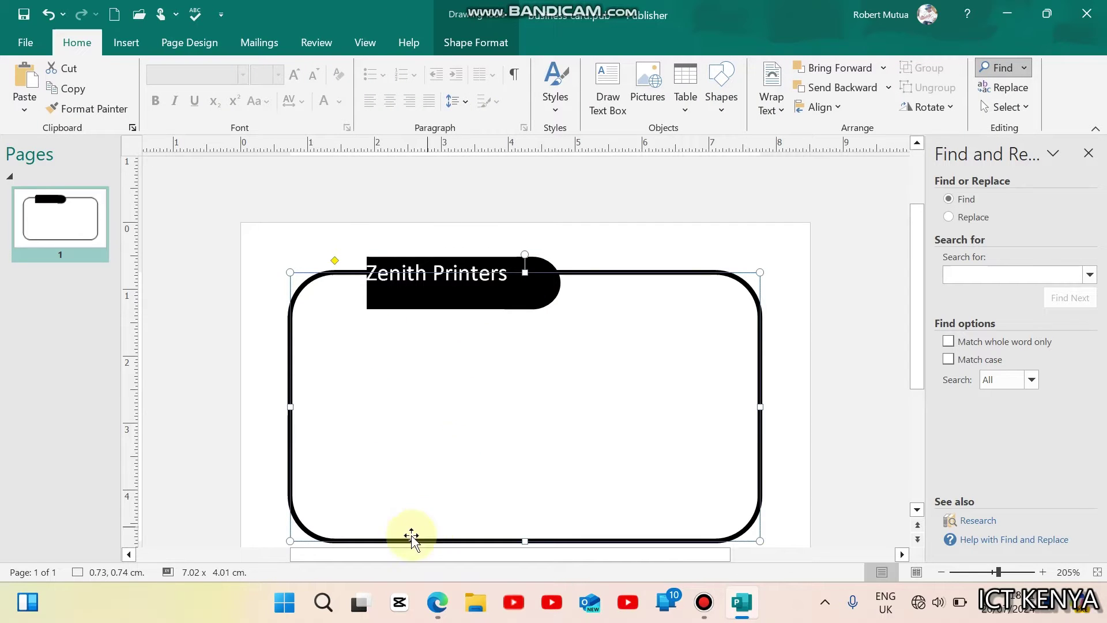
left_click(430, 604)
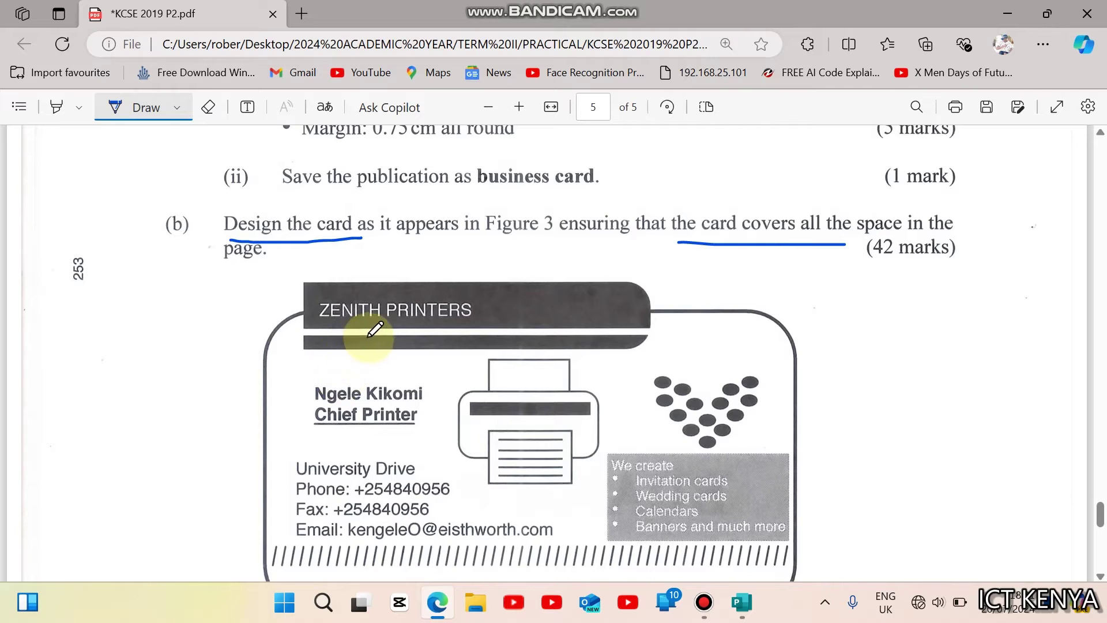
Step: Draw a white horizontal line across the black banner
left_click(448, 604)
left_click(133, 37)
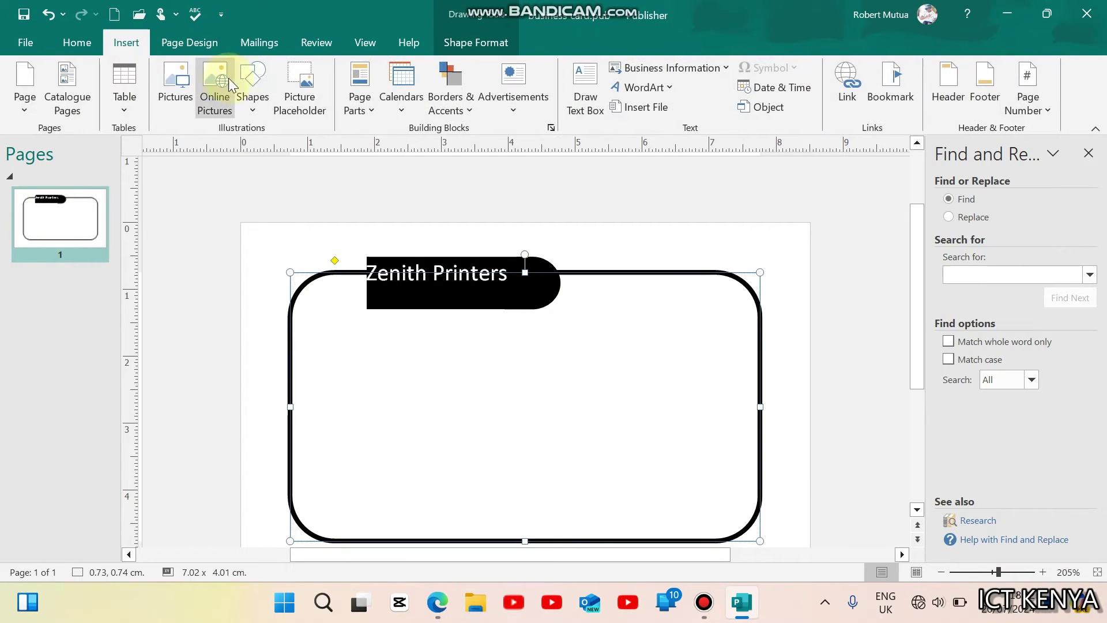
left_click(252, 86)
left_click(277, 151)
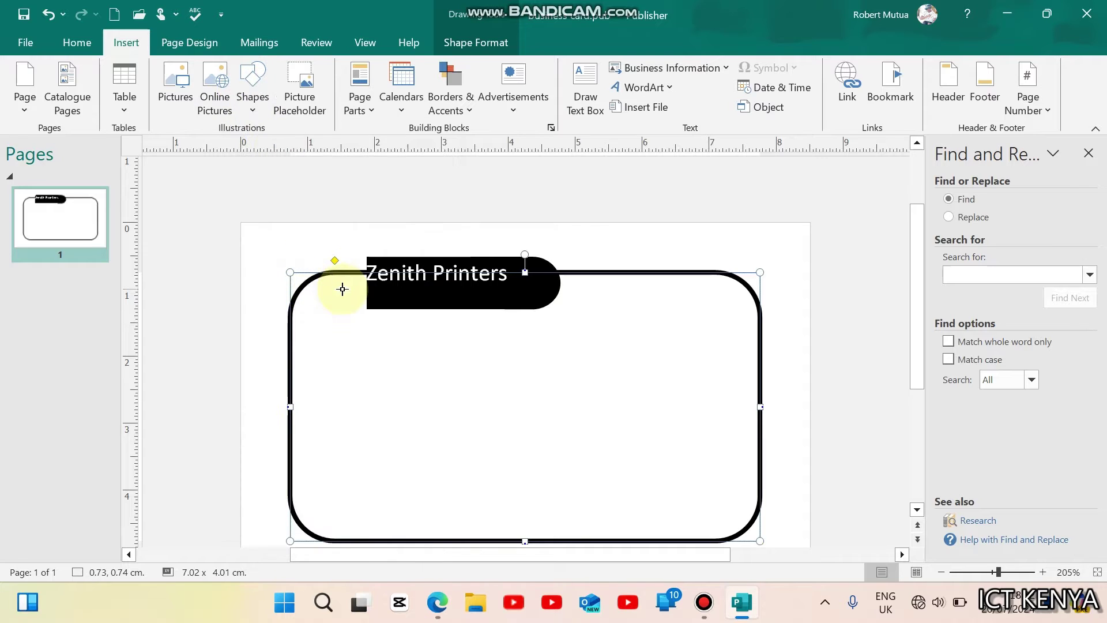
left_click_drag(346, 293, 578, 294)
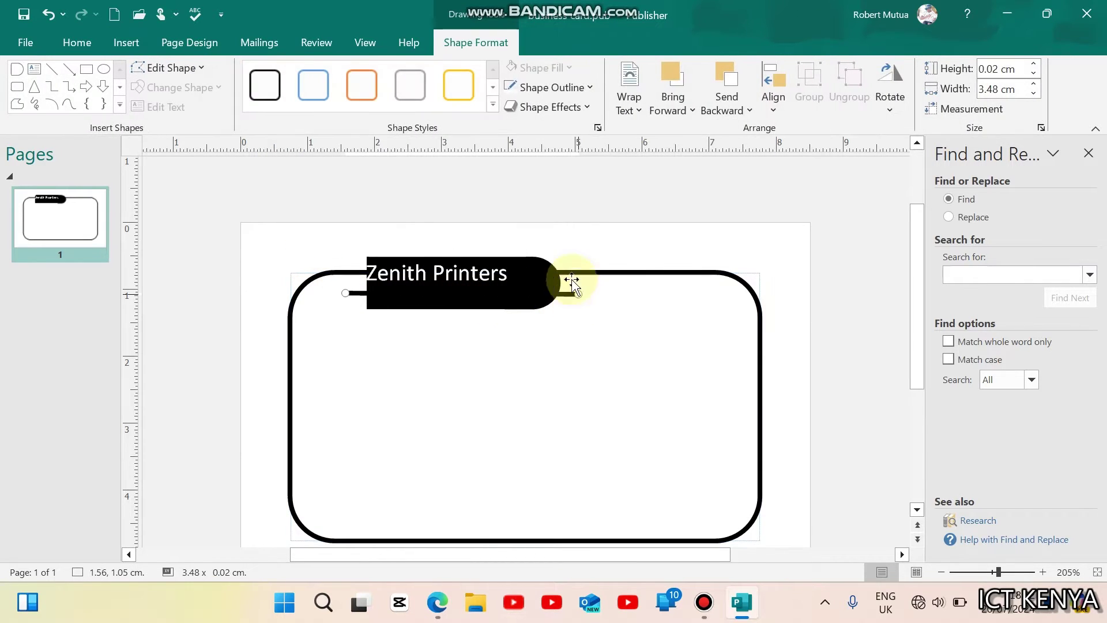
left_click(546, 87)
left_click(615, 125)
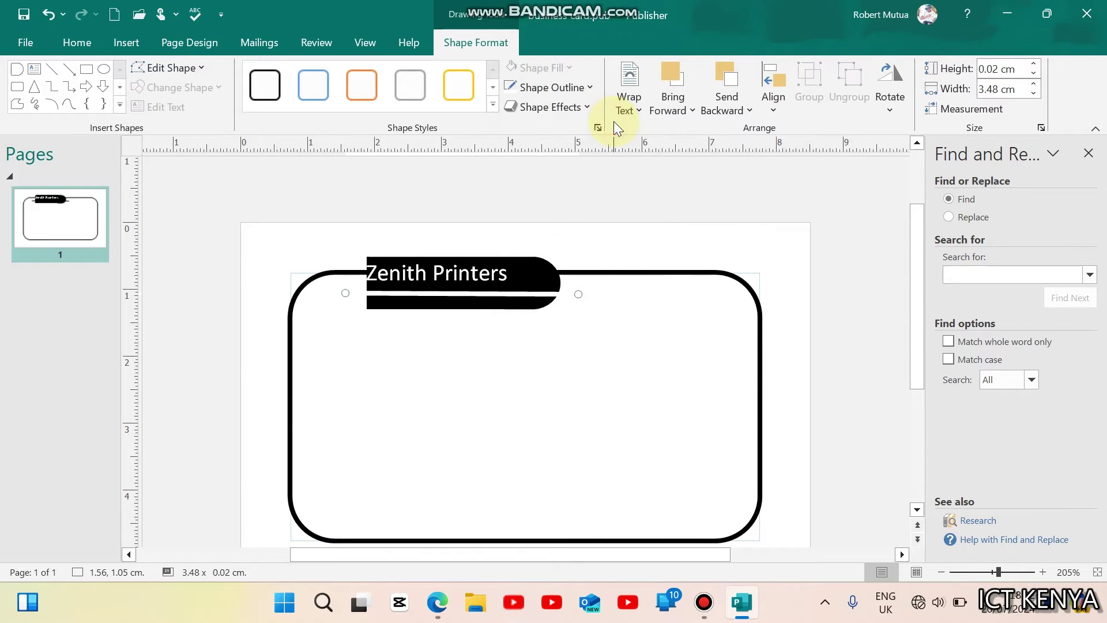
Step: Group the Zenith Printers text box, white line and black banner together
left_click(497, 337)
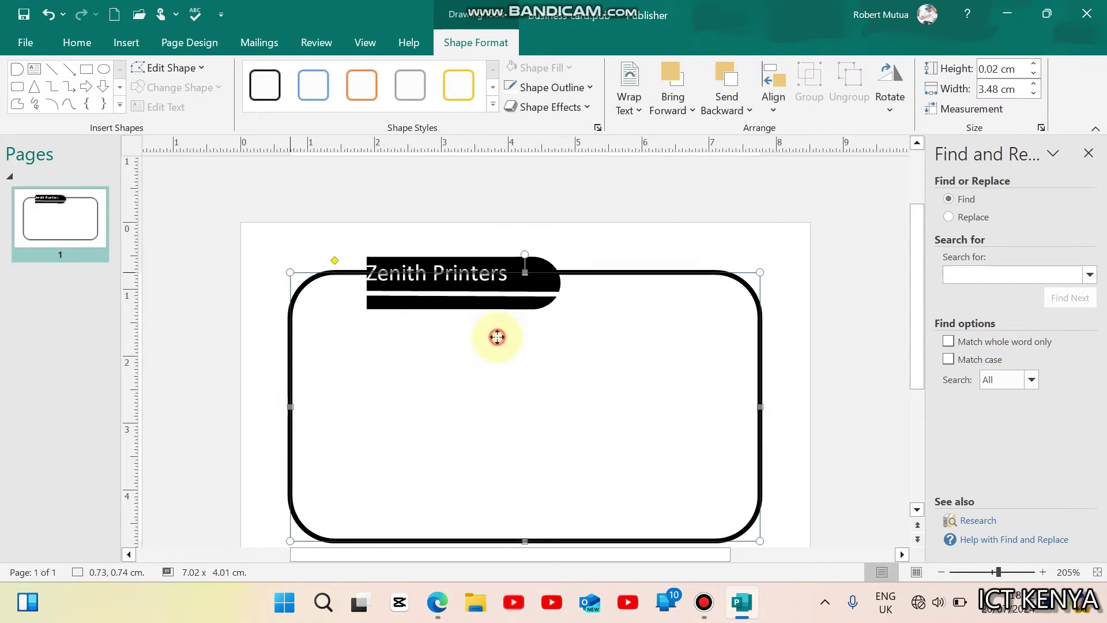
left_click(525, 323)
left_click(557, 296, "shift")
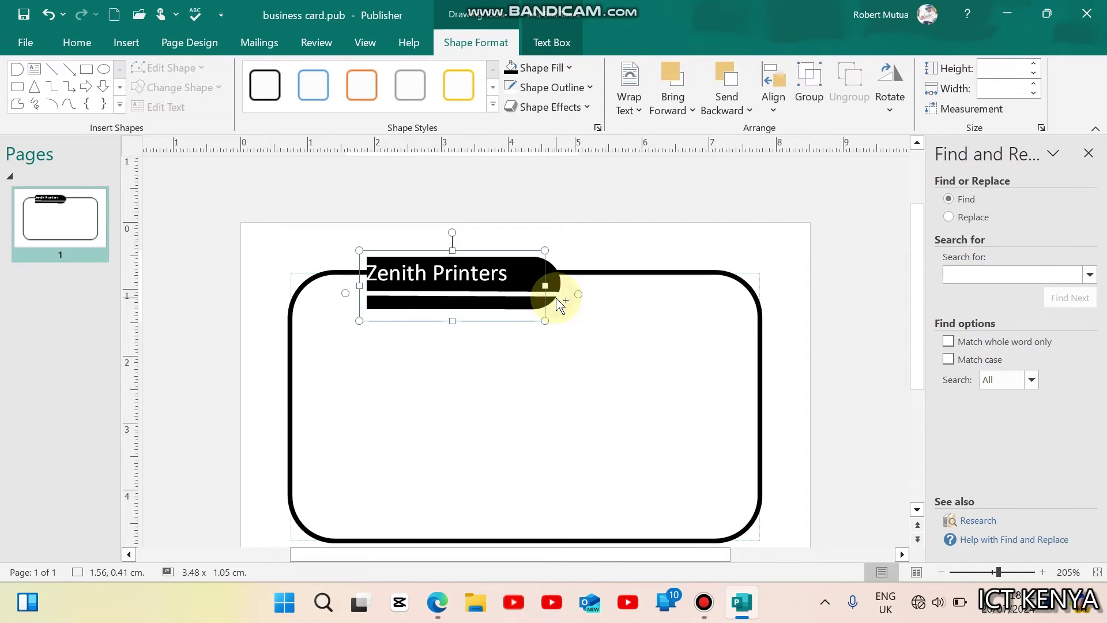
left_click(556, 281, "shift")
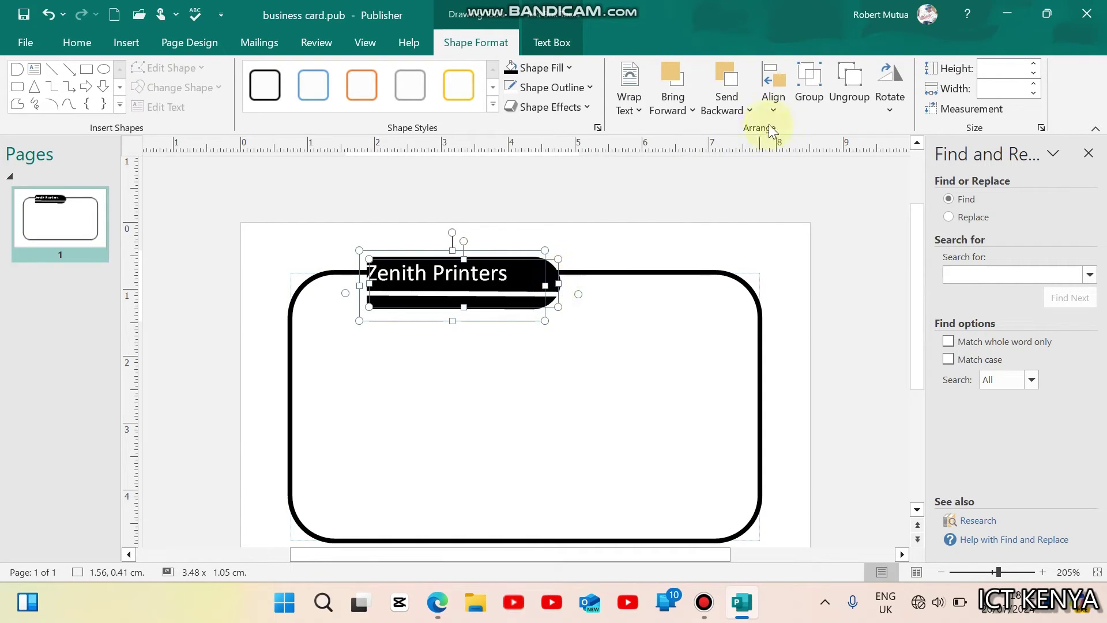
left_click(807, 87)
left_click(660, 406)
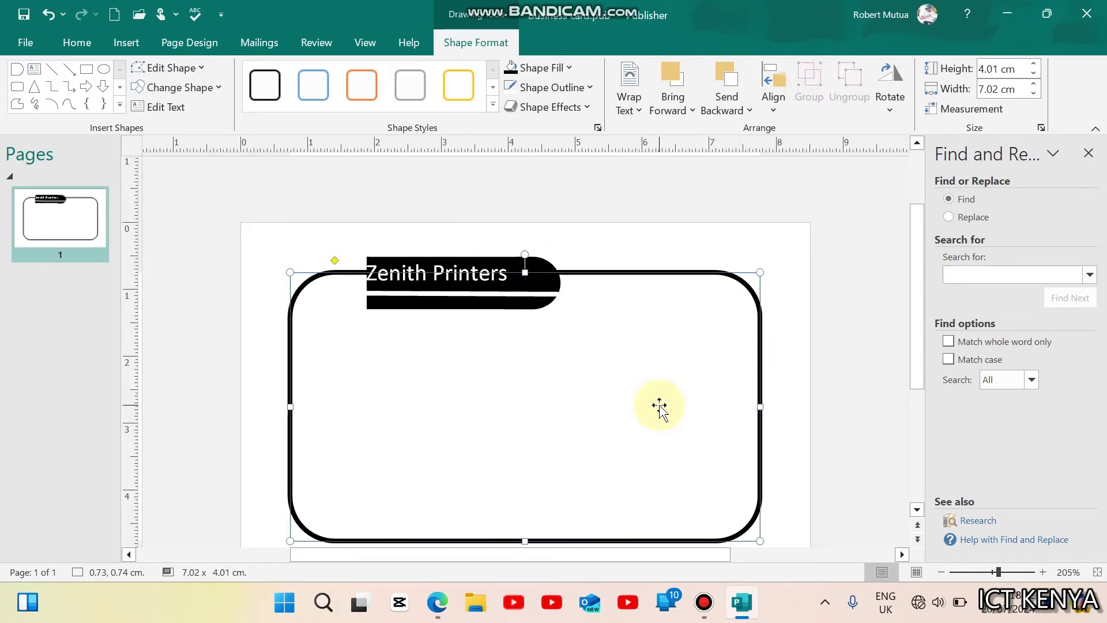
Step: Tile the exam PDF on the top half and Publisher below
left_click(441, 615)
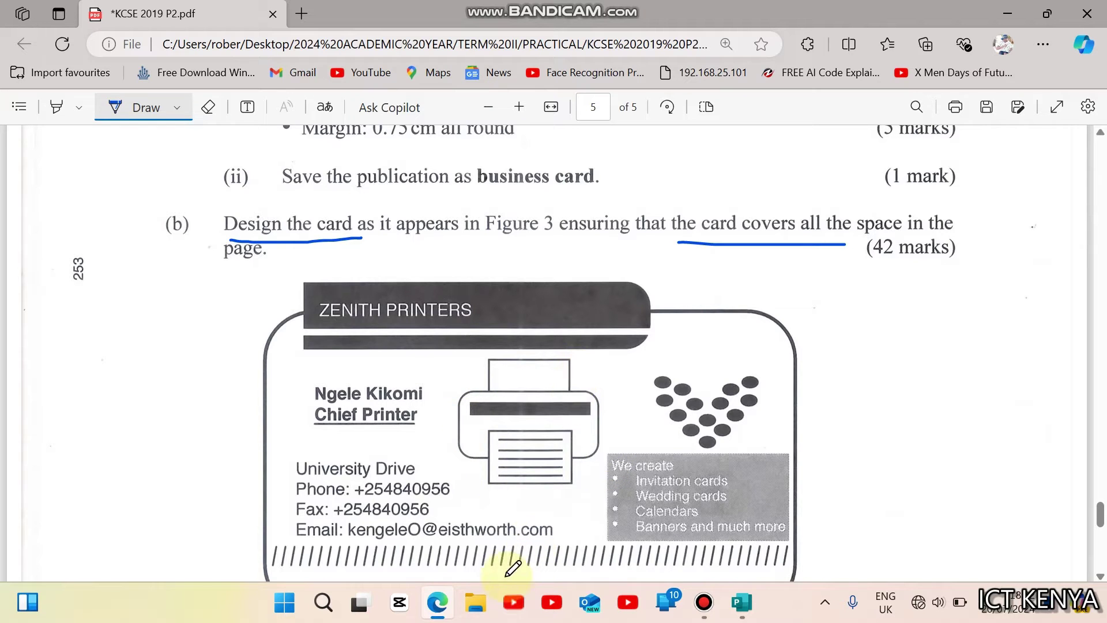
key("super+Up")
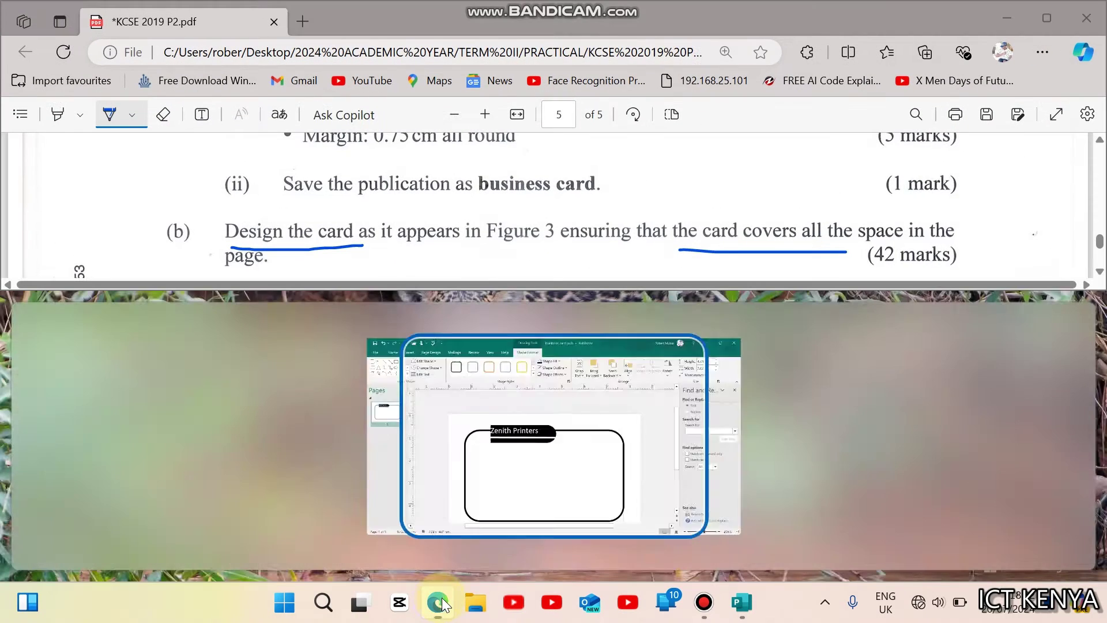
left_click(564, 469)
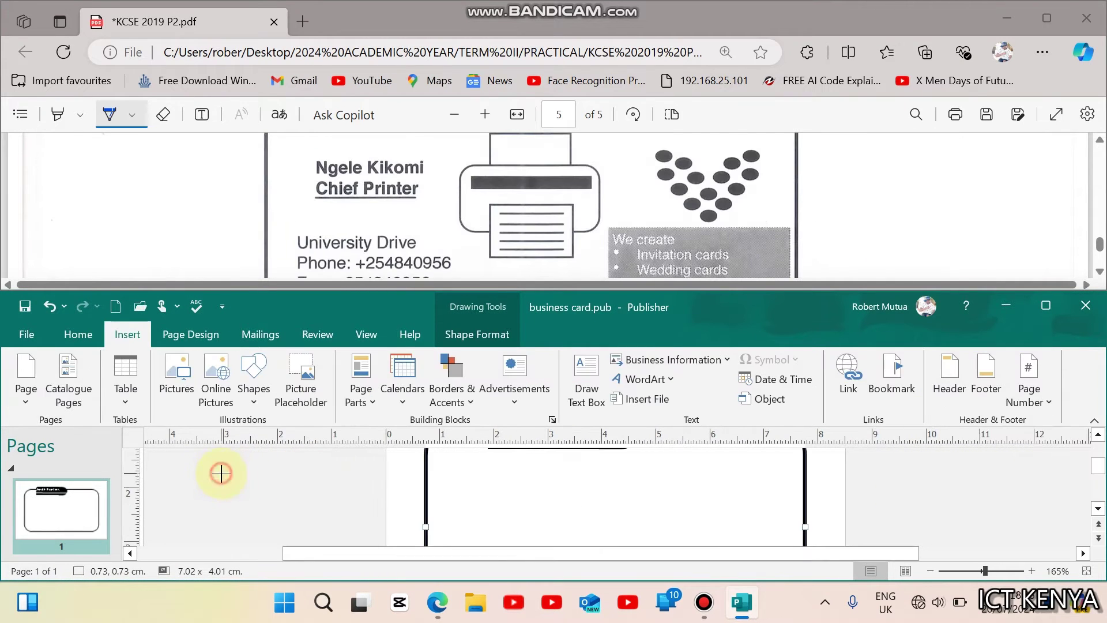
Step: Draw a small rounded rectangle beside the card with no fill and 1 pt outline
left_click_drag(221, 473, 322, 525)
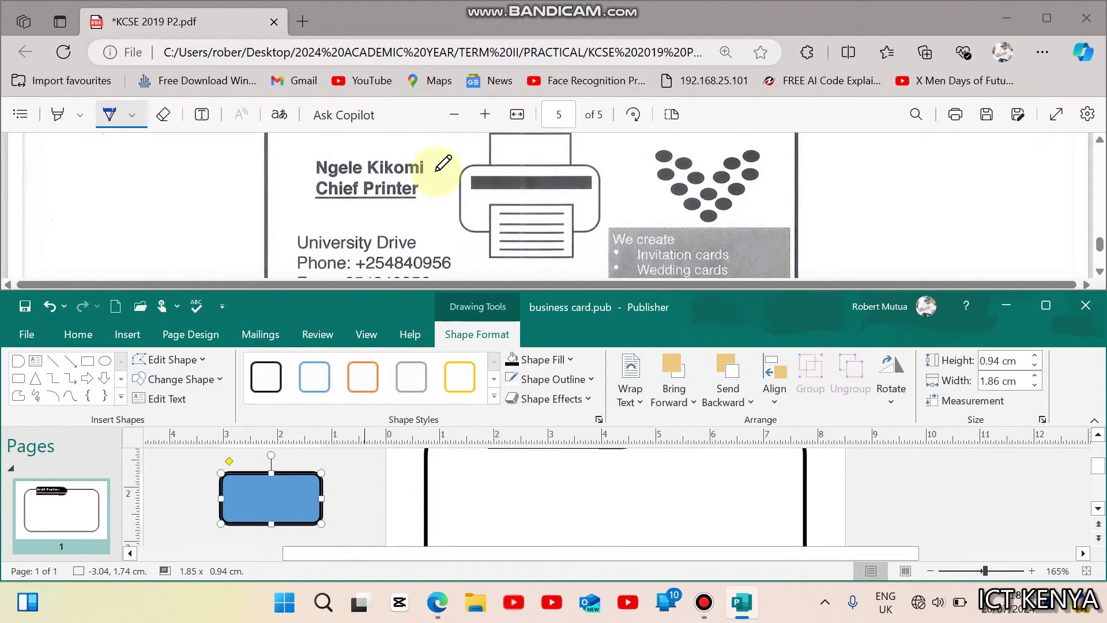
left_click(532, 355)
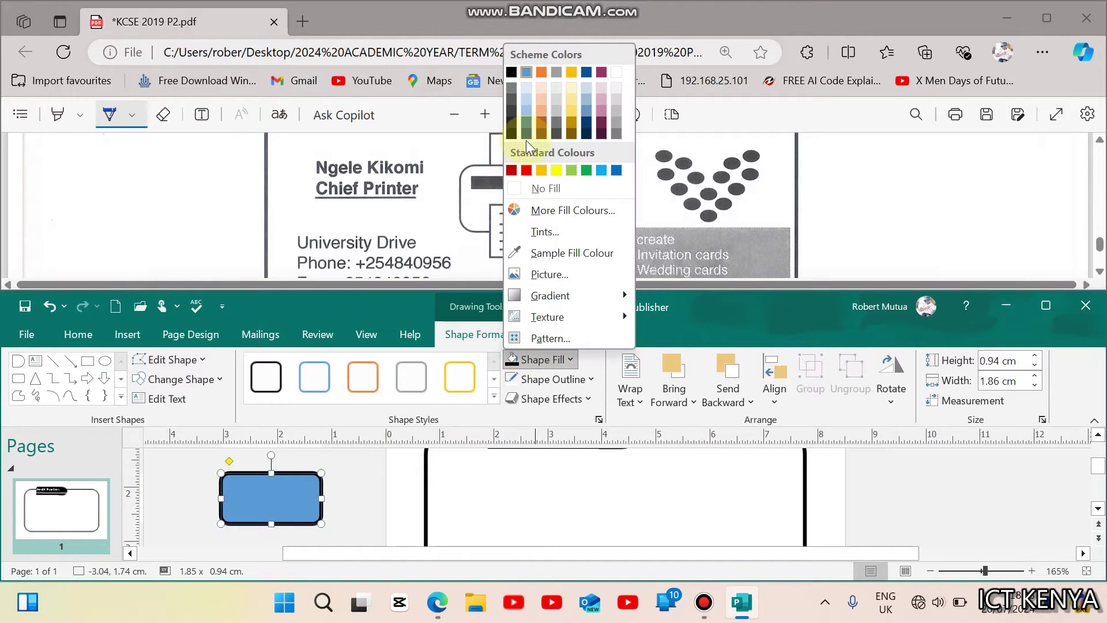
left_click(530, 185)
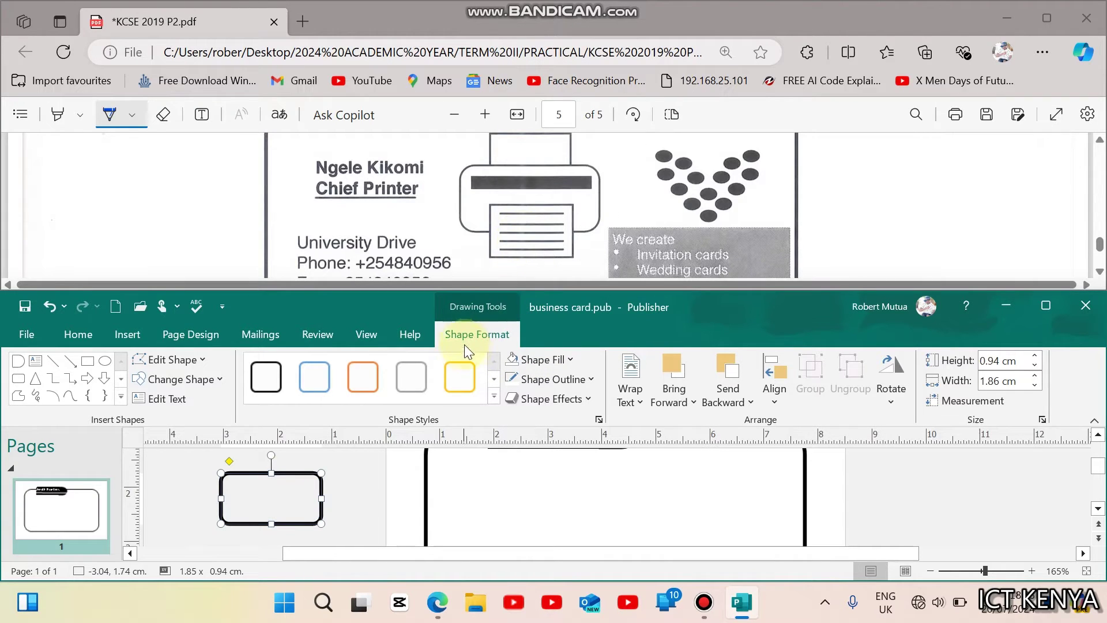
left_click(528, 381)
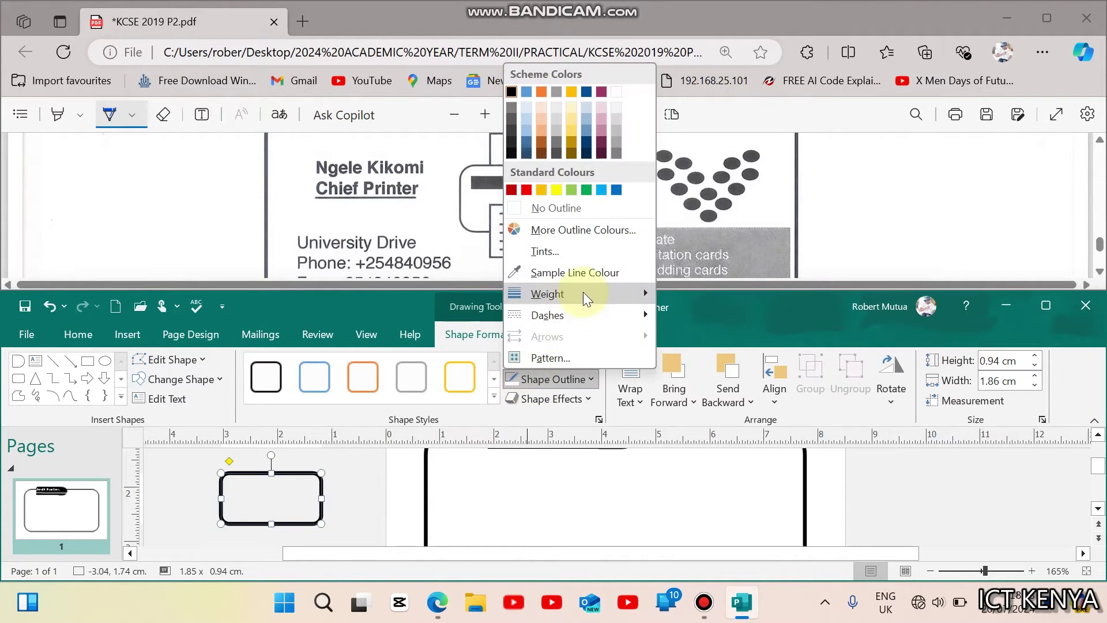
mouse_move(583, 293)
left_click(713, 349)
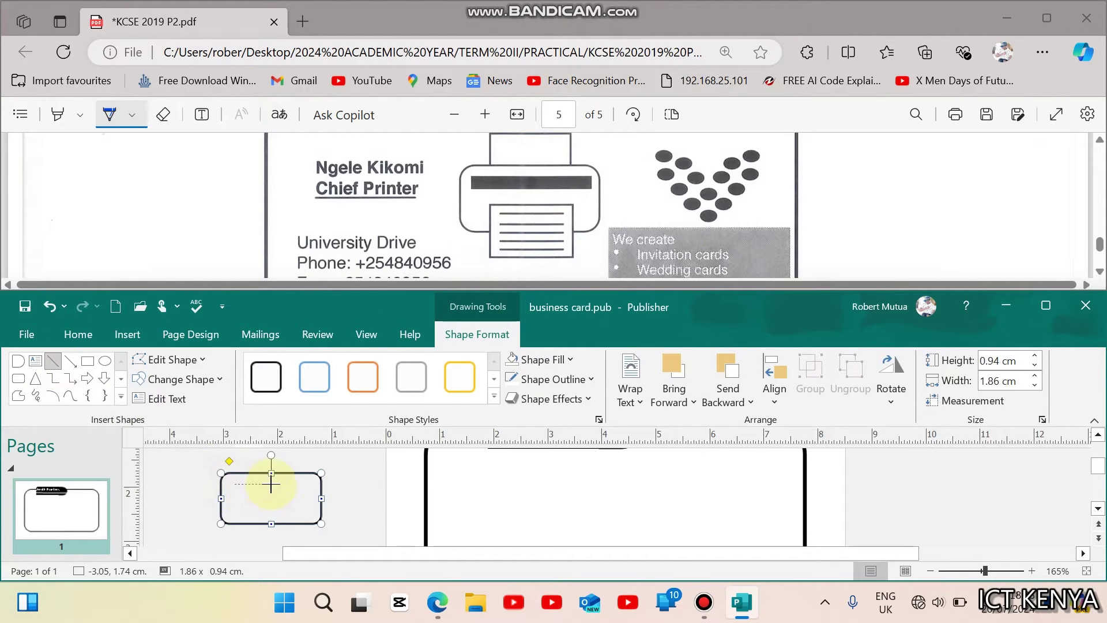
Step: Draw a 6 pt thick line inside the small rounded rectangle
left_click_drag(300, 484, 301, 484)
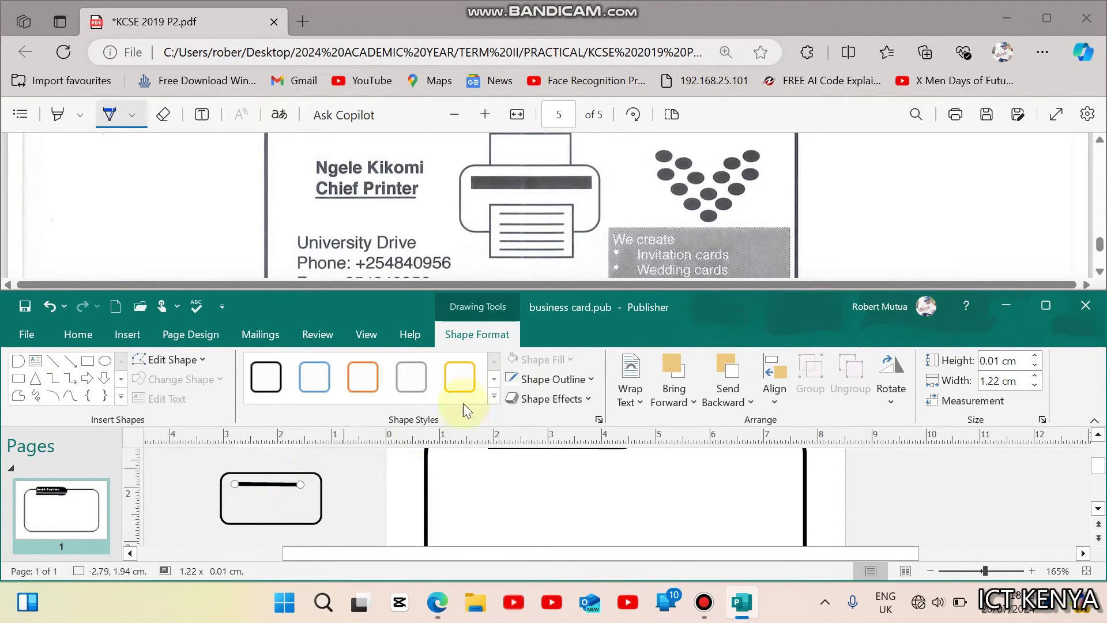
left_click(524, 380)
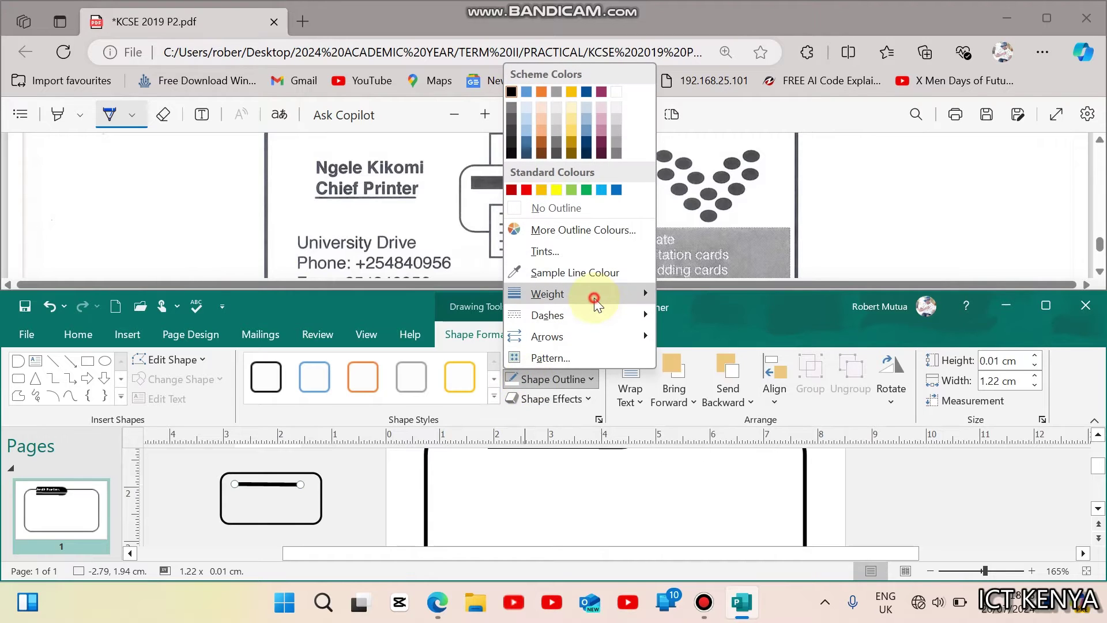
mouse_move(595, 301)
left_click(739, 430)
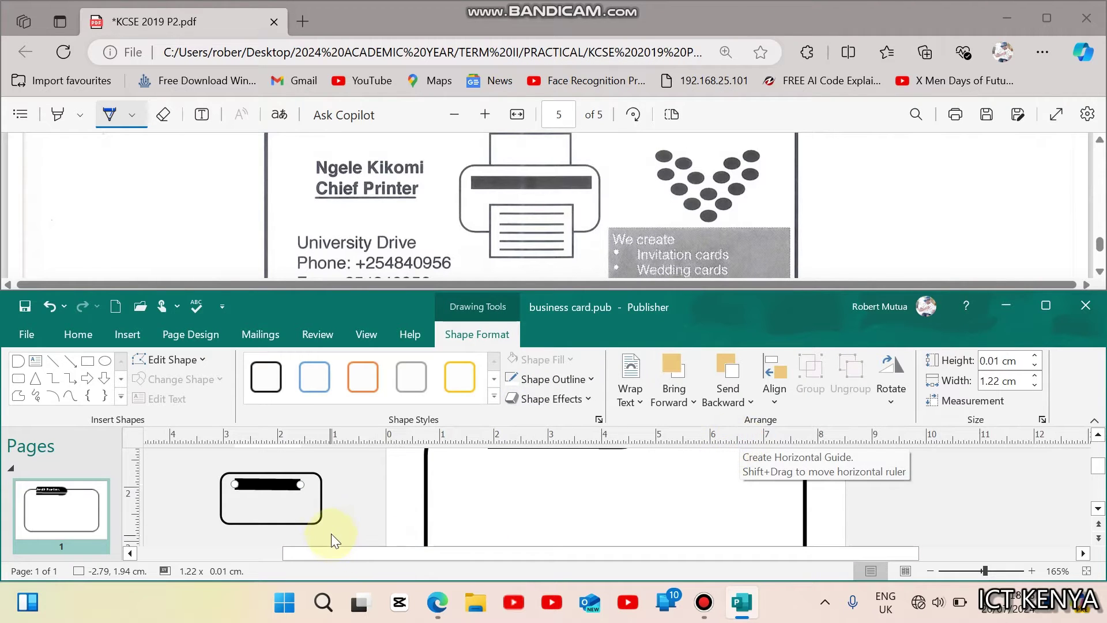
left_click(368, 507)
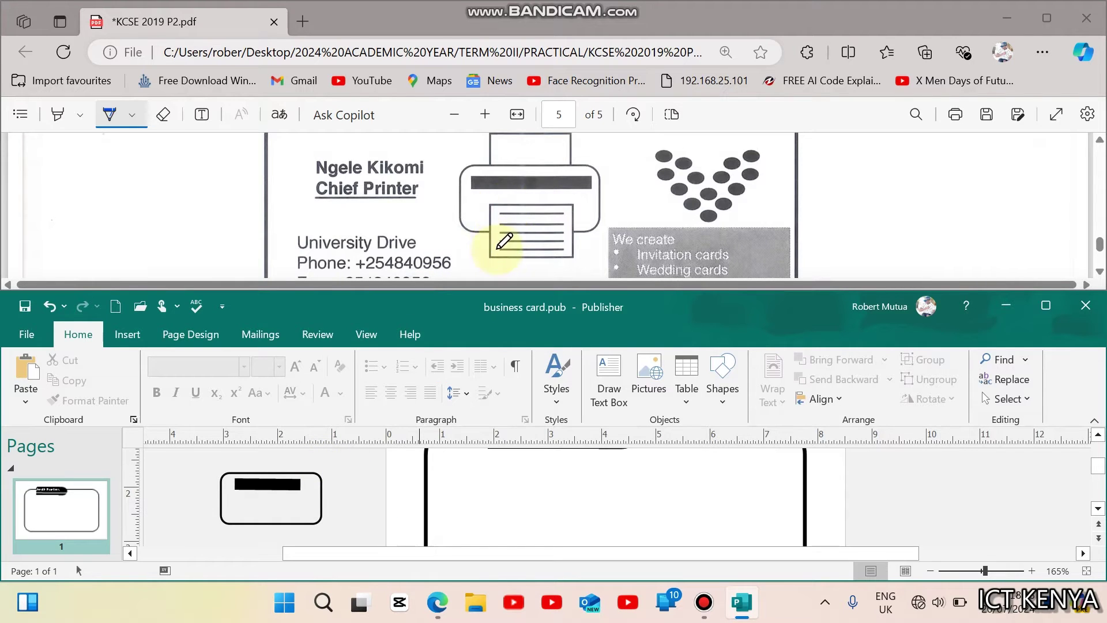
Step: Draw a rectangle below the bar with a 1 pt outline and white fill
left_click(128, 334)
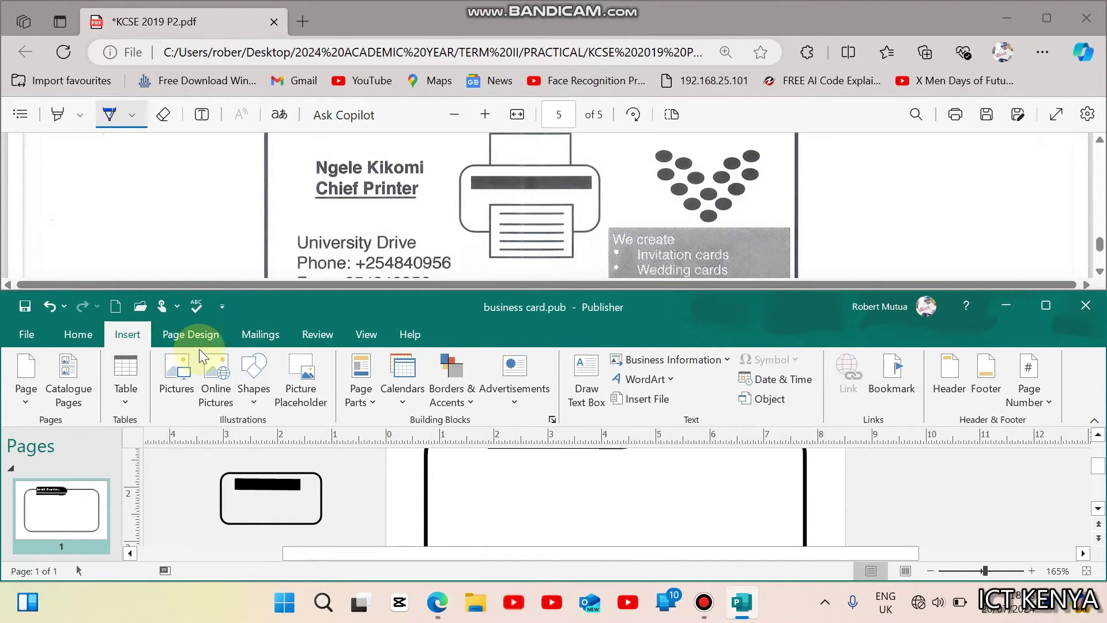
left_click(254, 372)
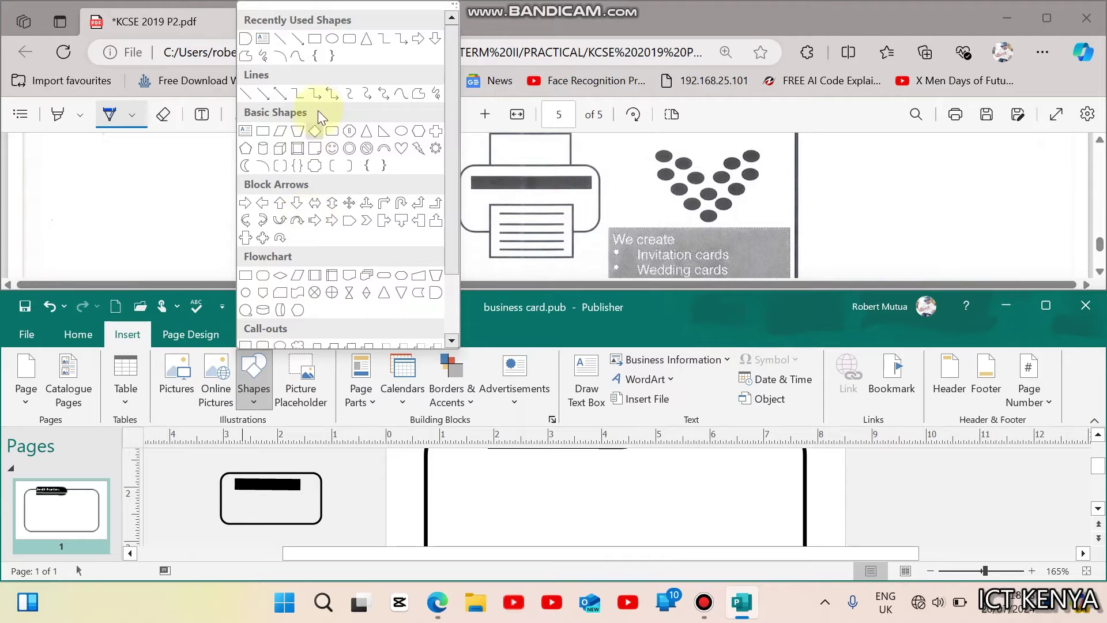
left_click(316, 40)
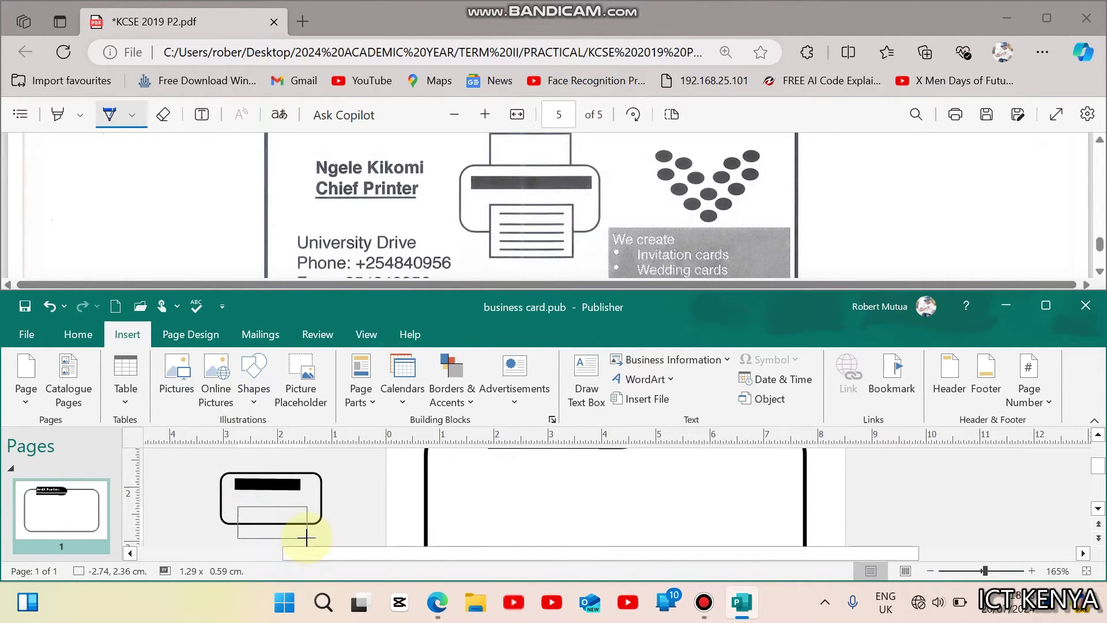
left_click_drag(299, 535, 298, 536)
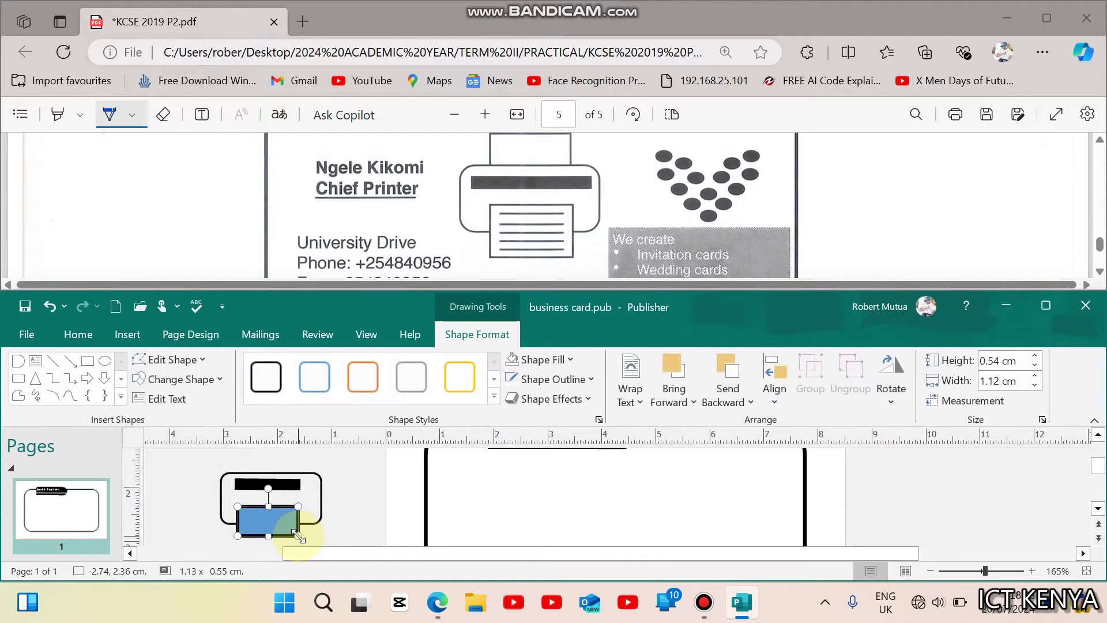
left_click(513, 361)
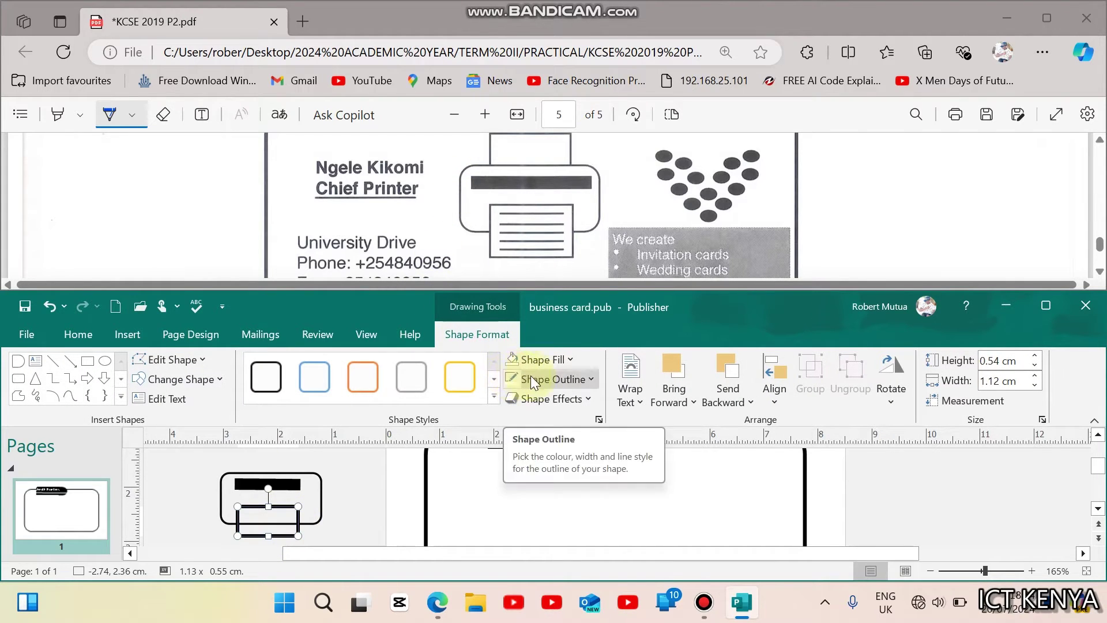
left_click(532, 378)
mouse_move(643, 294)
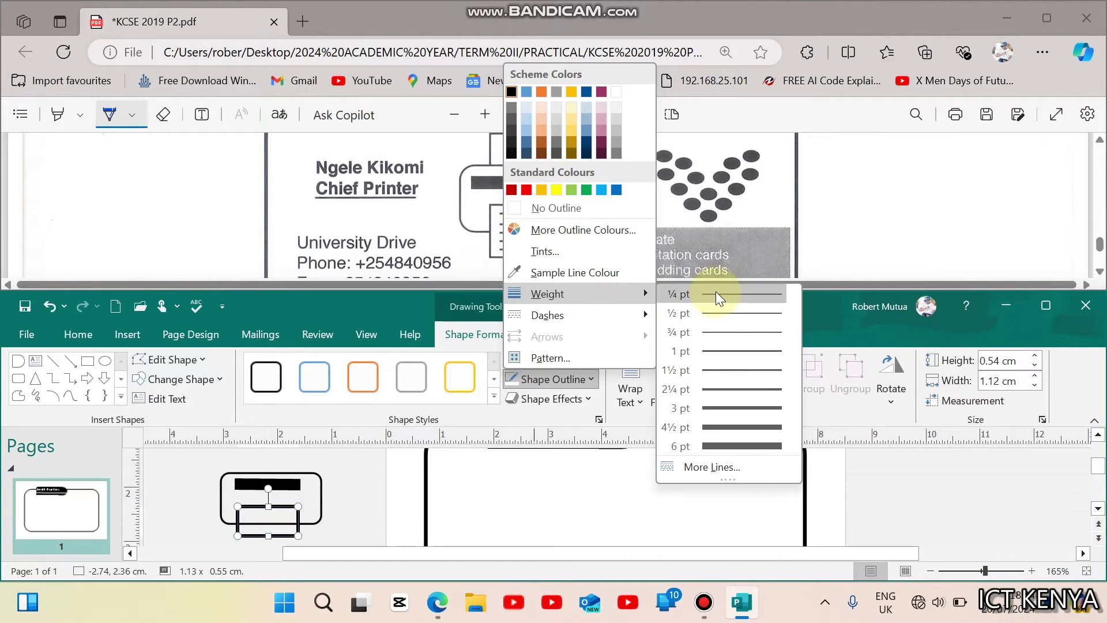
left_click(714, 348)
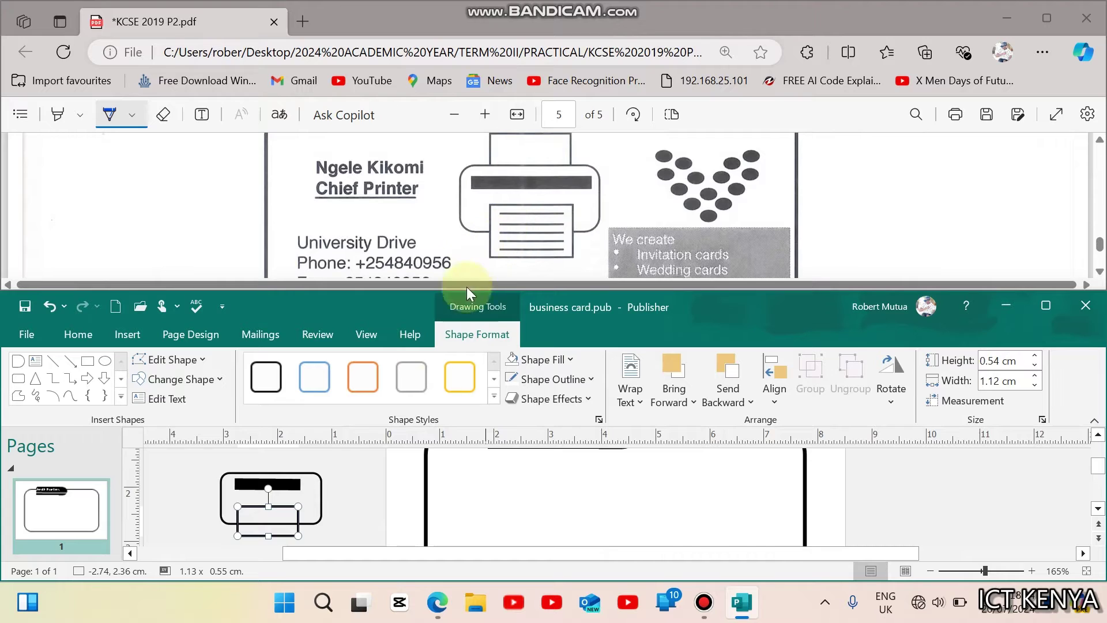
left_click(554, 360)
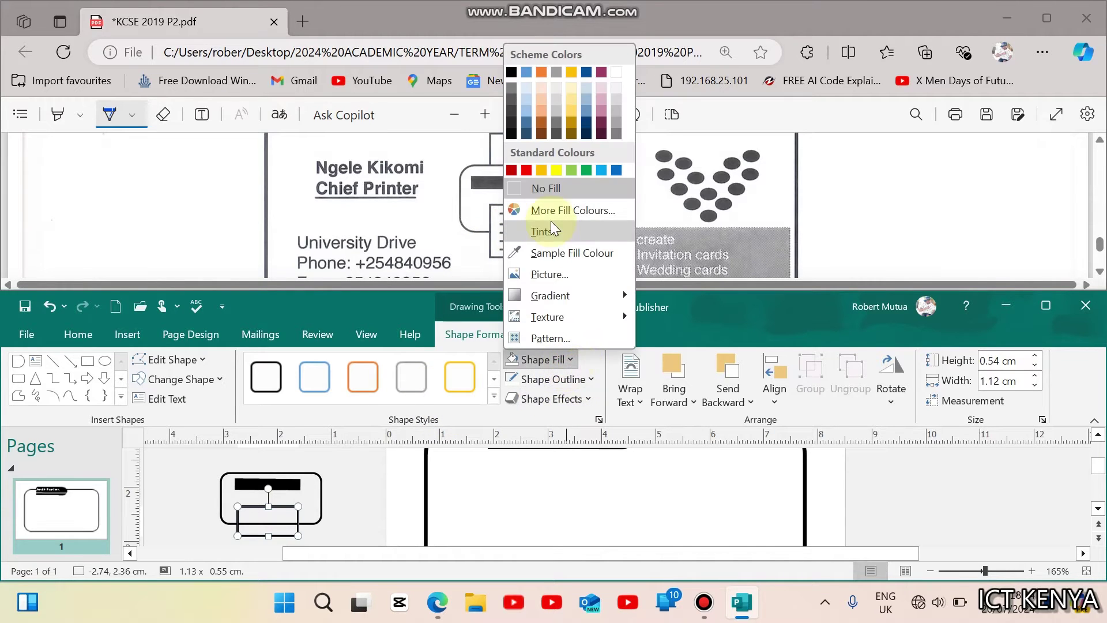
left_click(617, 72)
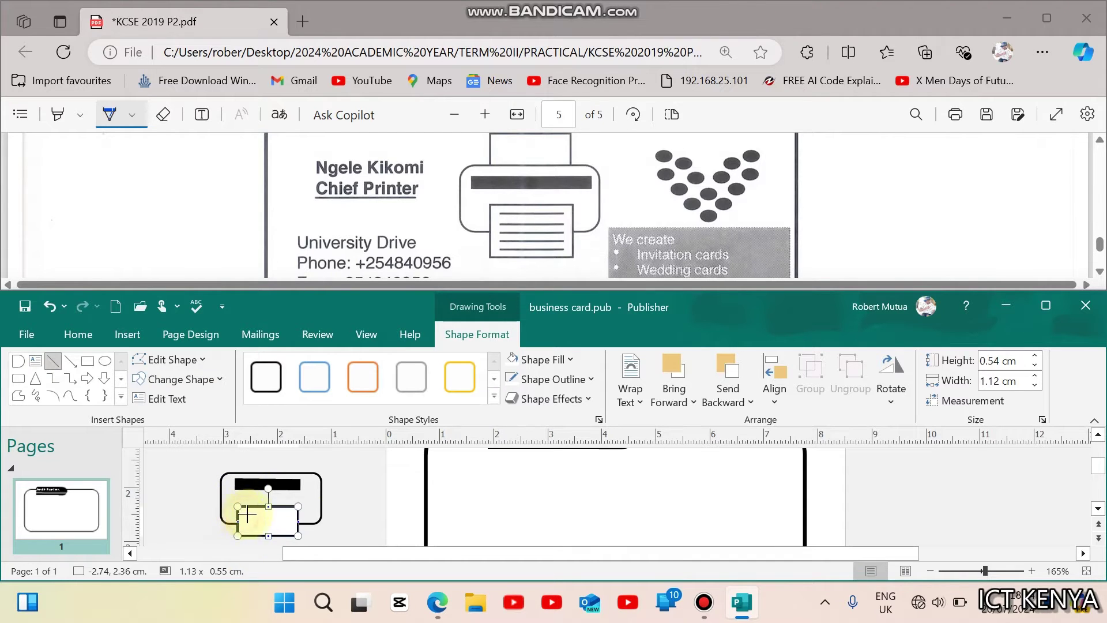
Step: Draw a short 1 pt line inside the paper tray rectangle
left_click_drag(240, 514, 293, 513)
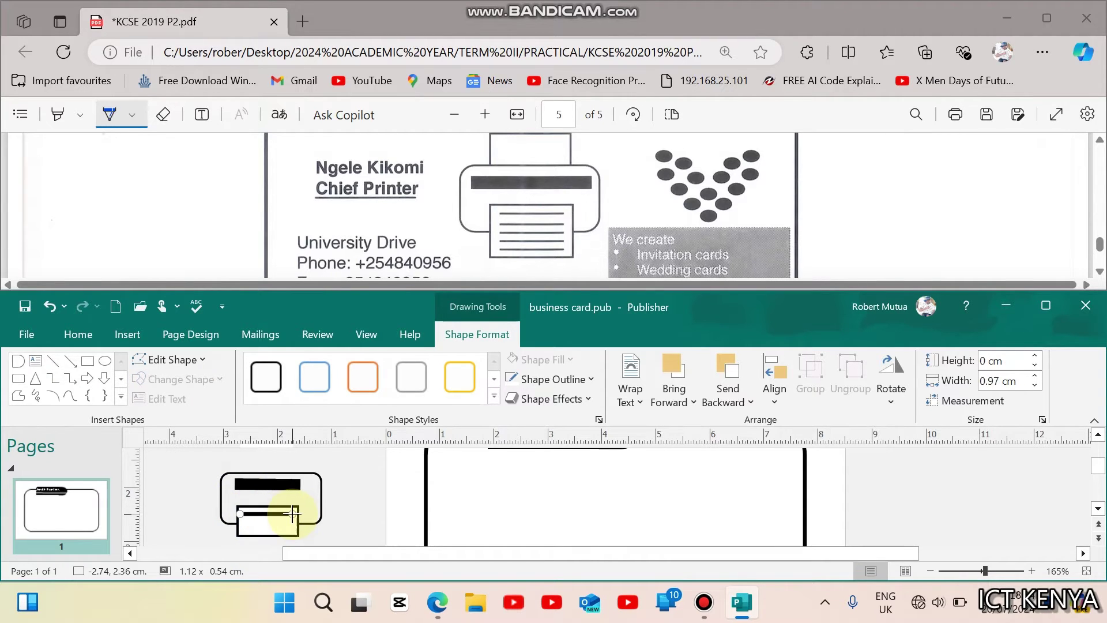
left_click(578, 379)
mouse_move(645, 295)
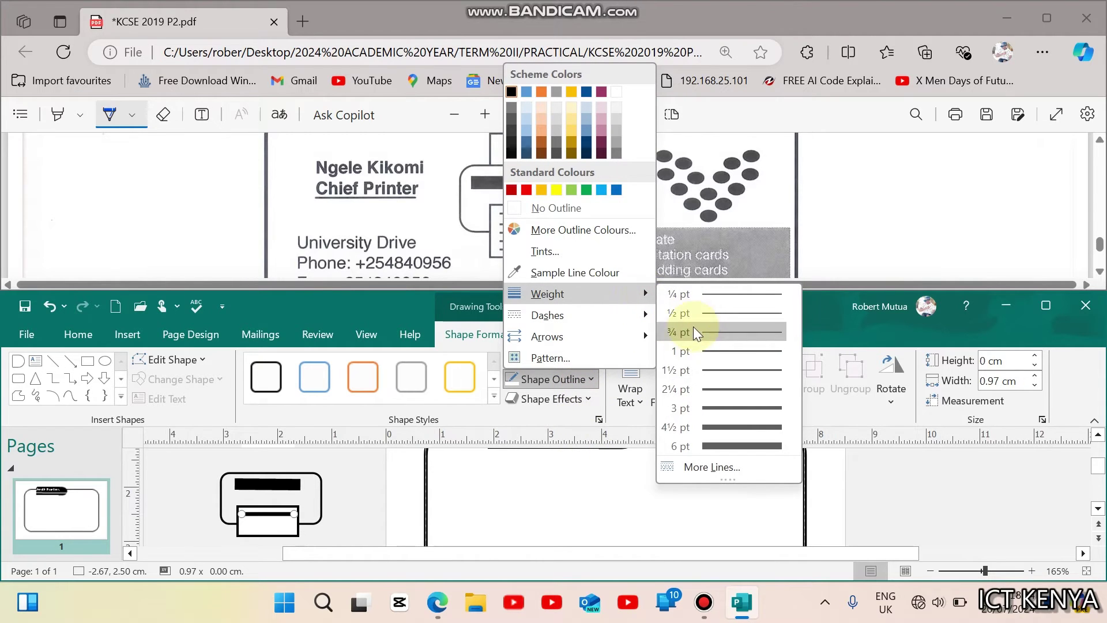
left_click(722, 350)
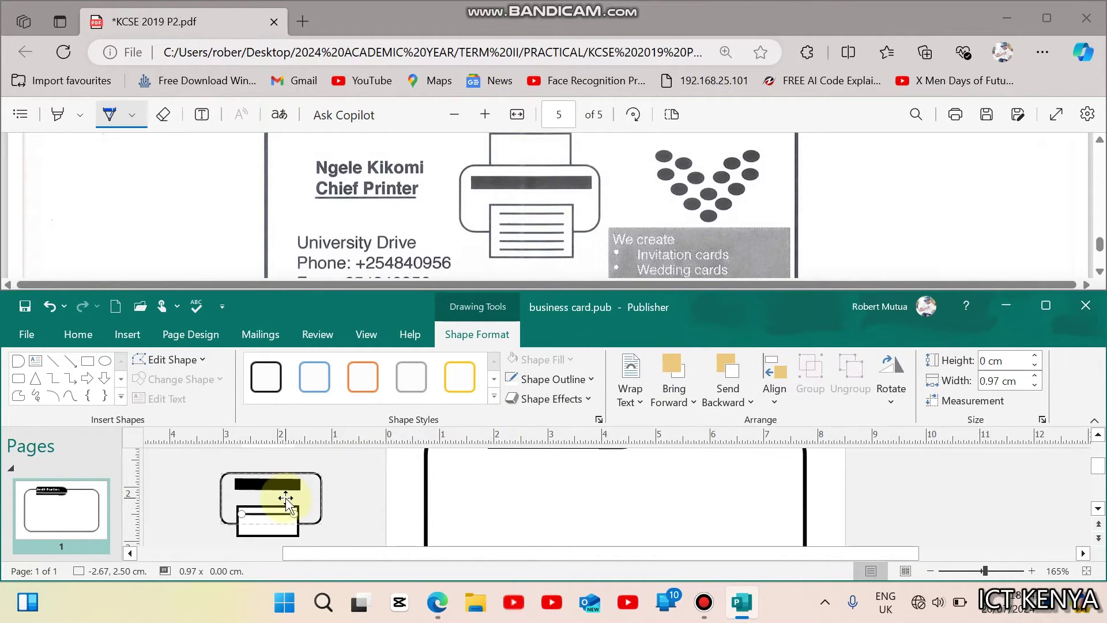
Step: Copy and paste the short line several times, arranging copies in the printer's tray
right_click(285, 512)
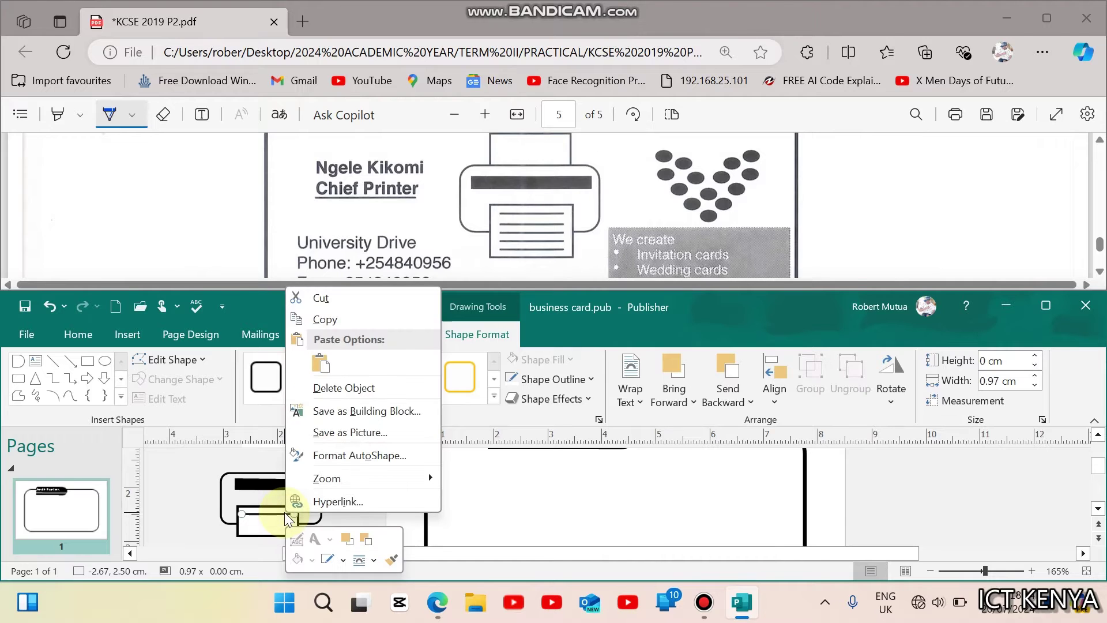
left_click(343, 318)
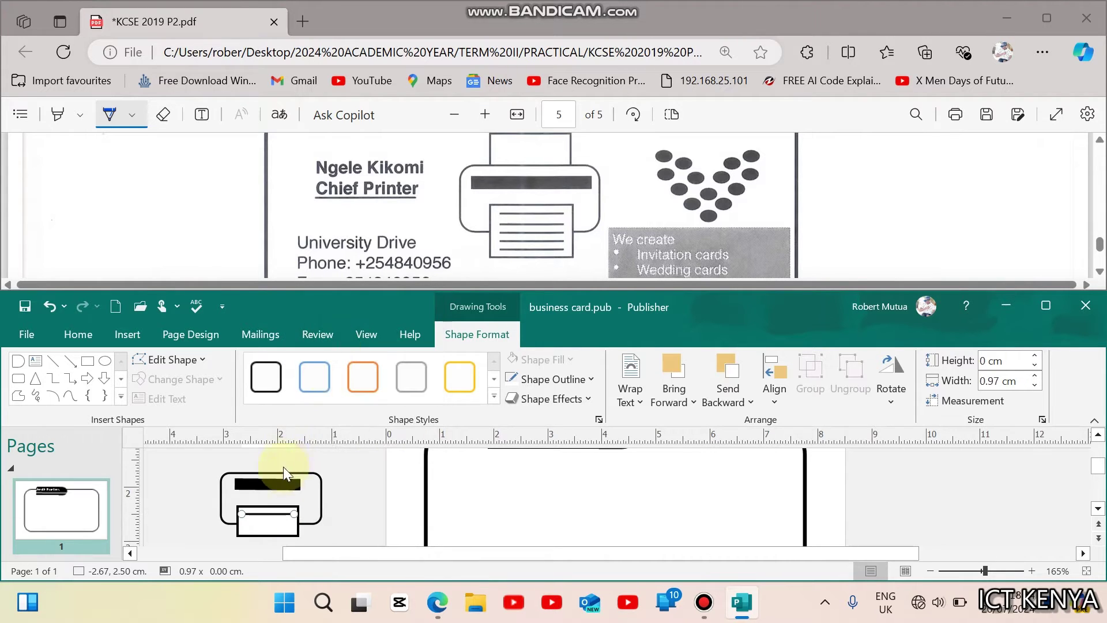
left_click(74, 338)
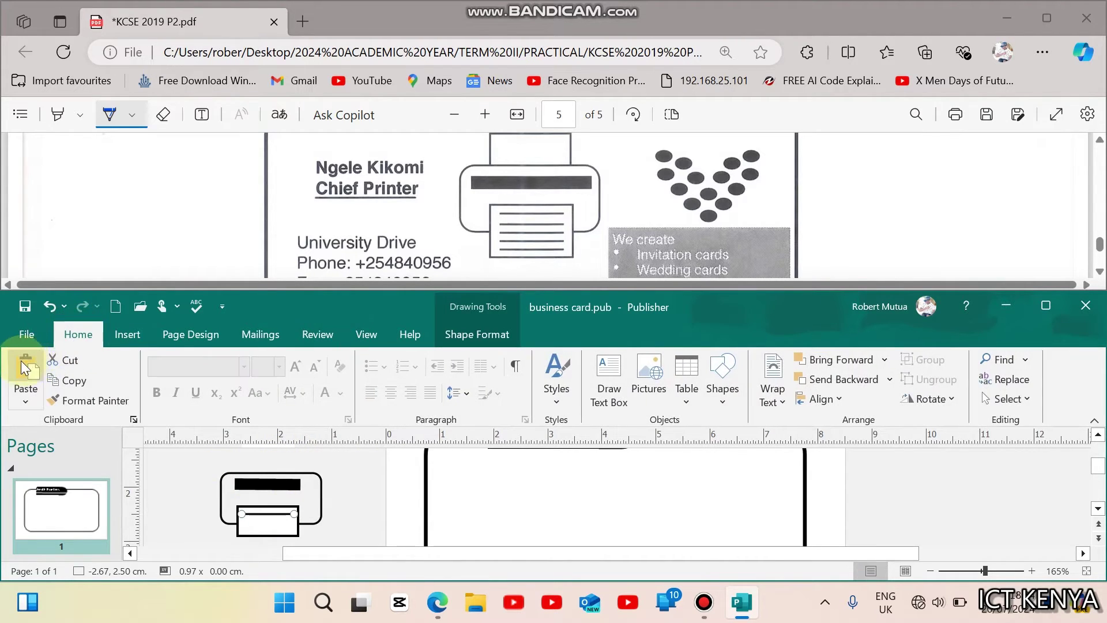
left_click(25, 371)
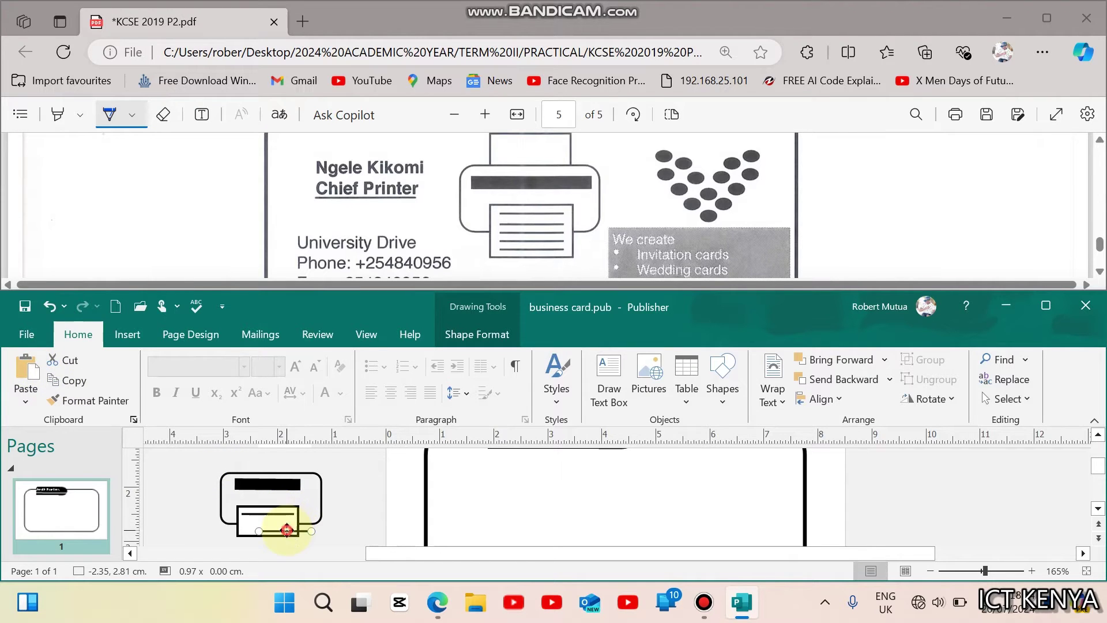
left_click_drag(274, 526, 271, 522)
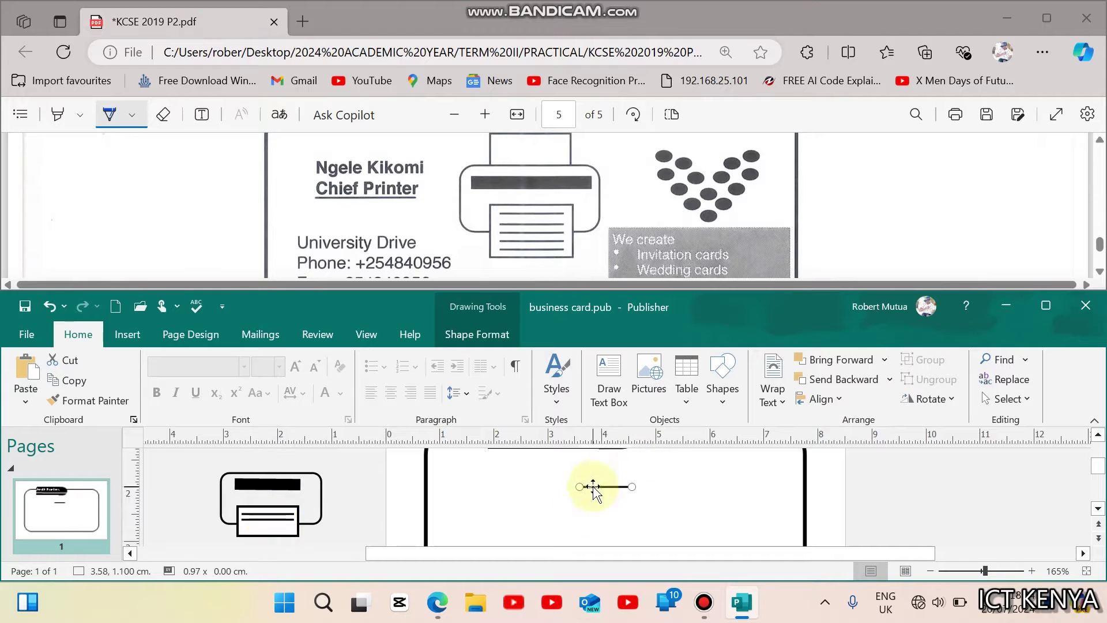
key("Right")
key("Down")
left_click_drag(624, 504, 282, 436)
key("ctrl+v")
left_click_drag(624, 454, 277, 470)
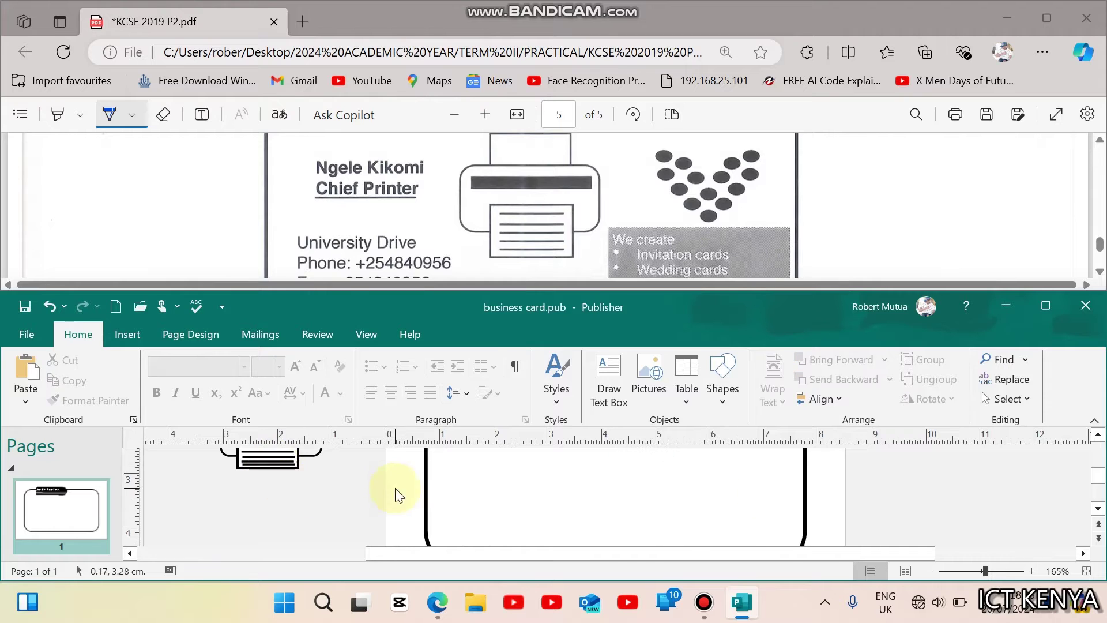
Step: Maximize the Publisher window and glance at the exam PDF before returning to the card
left_click(1046, 306)
left_click_drag(1096, 317, 1101, 287)
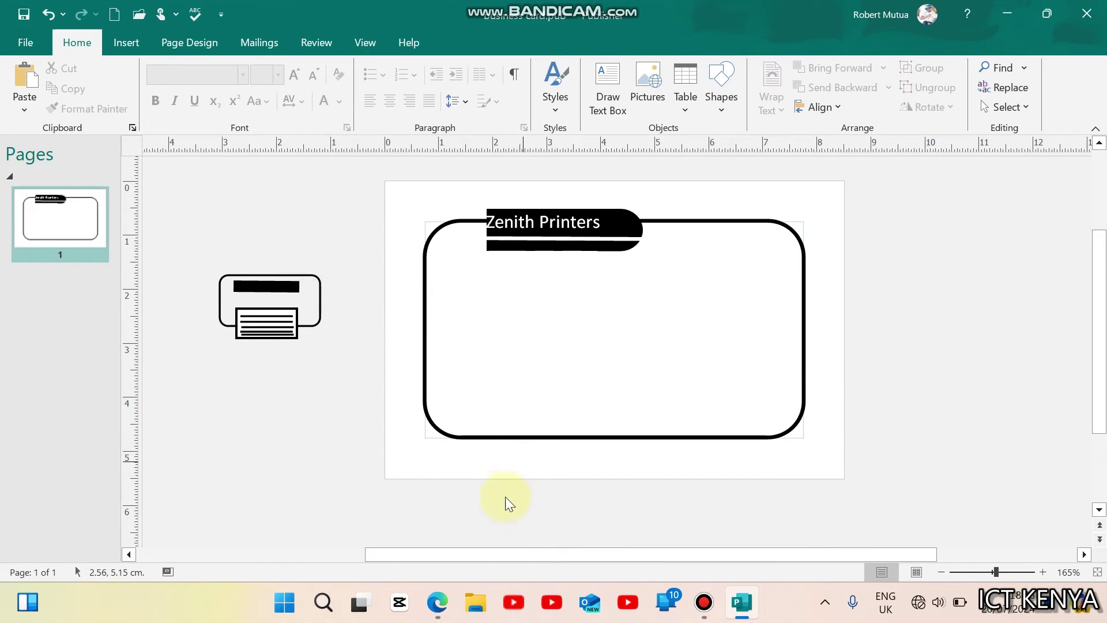
left_click(439, 603)
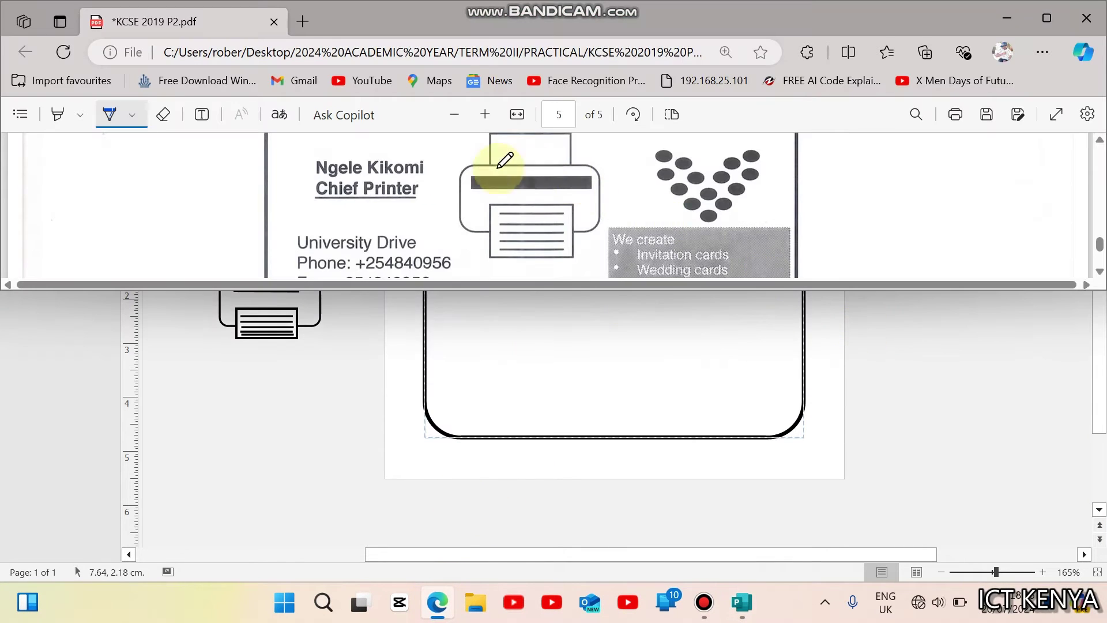
left_click(281, 417)
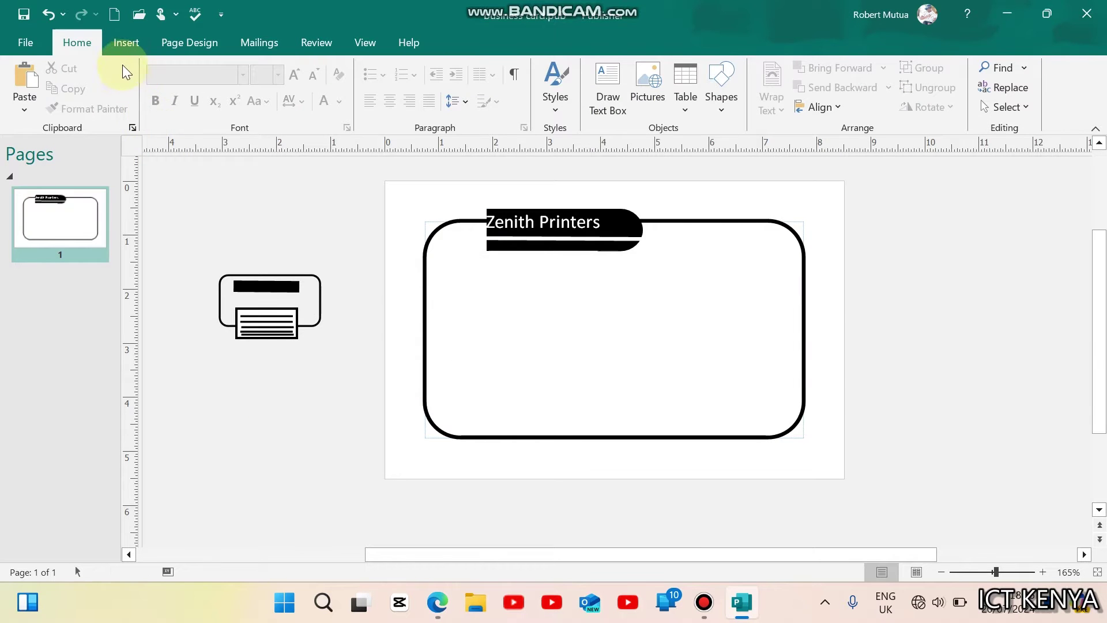
Step: Draw an unfilled, outlined rectangle on top of the printer as its paper feed
left_click(125, 43)
left_click(253, 86)
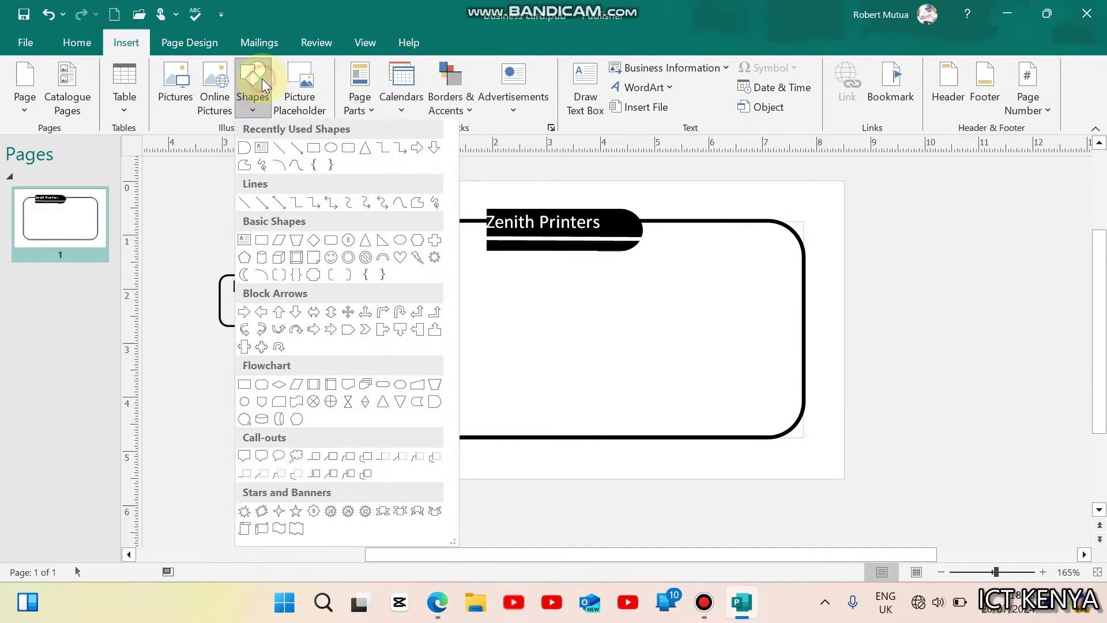
left_click(297, 146)
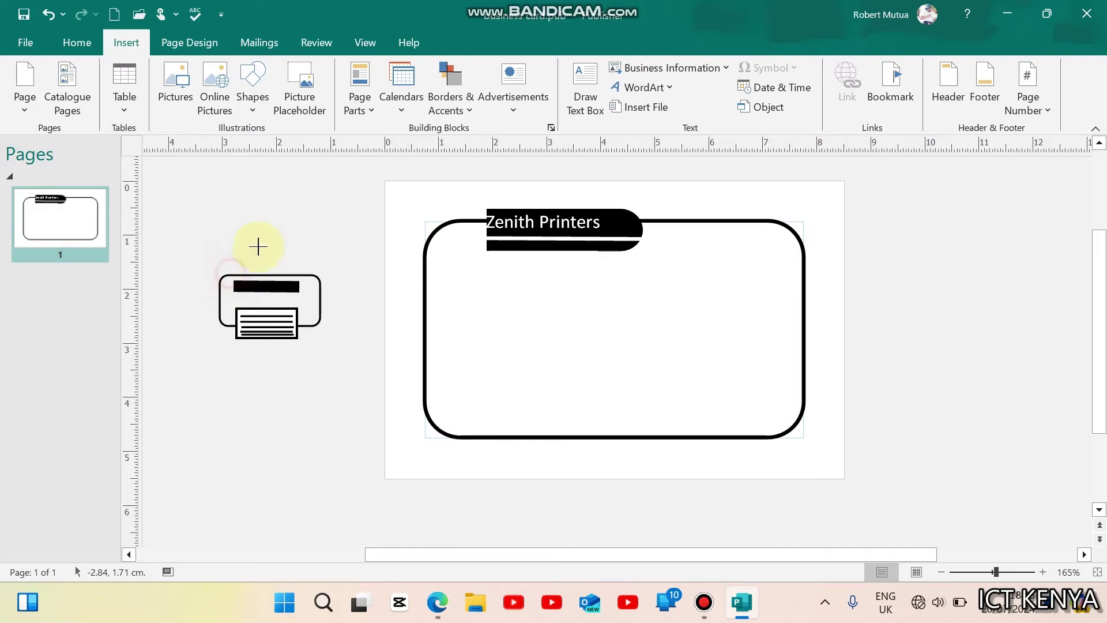
left_click_drag(304, 246, 305, 247)
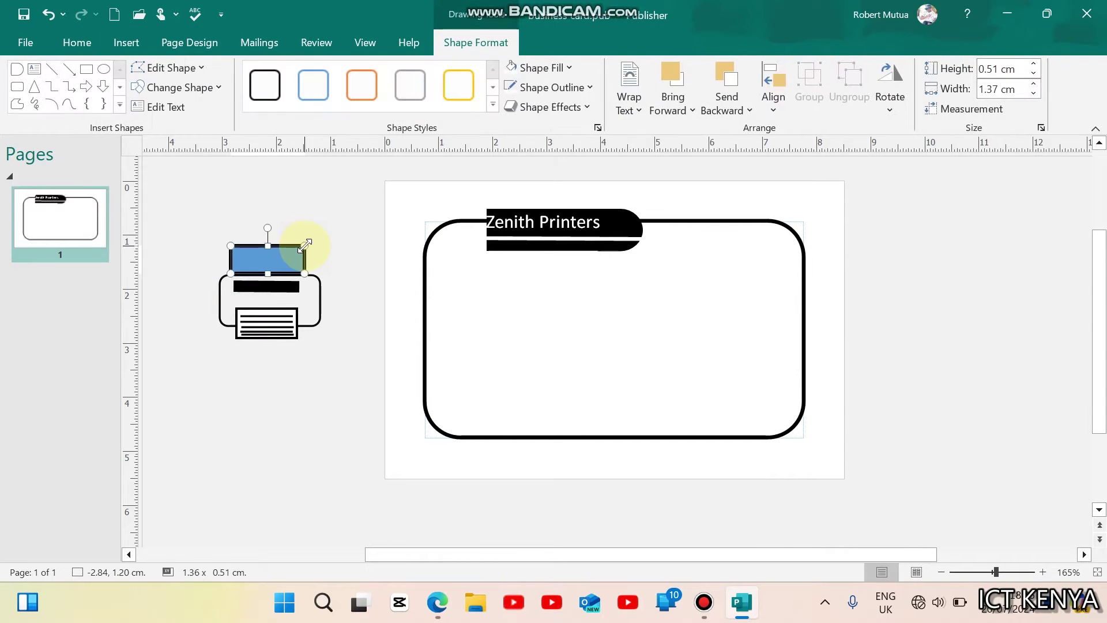
left_click(515, 67)
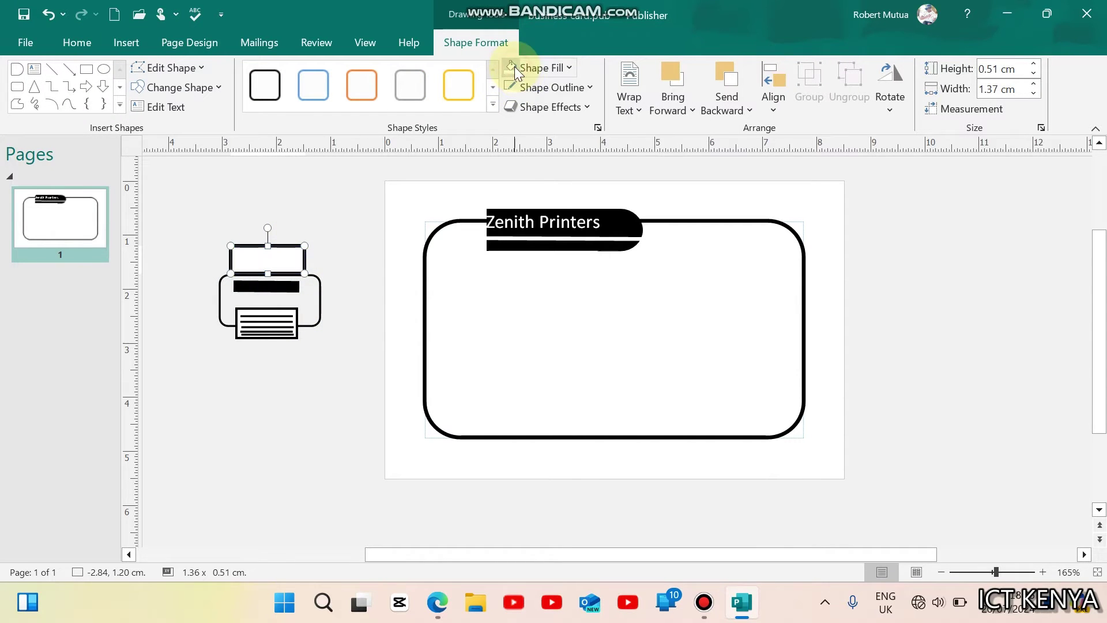
left_click(551, 85)
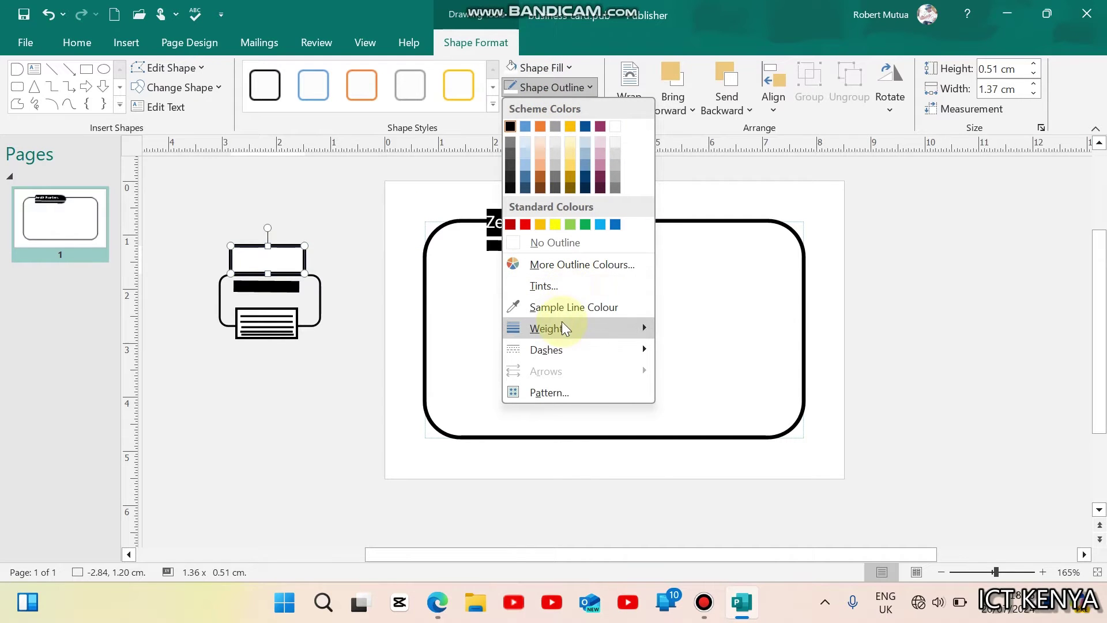
mouse_move(649, 328)
left_click(714, 392)
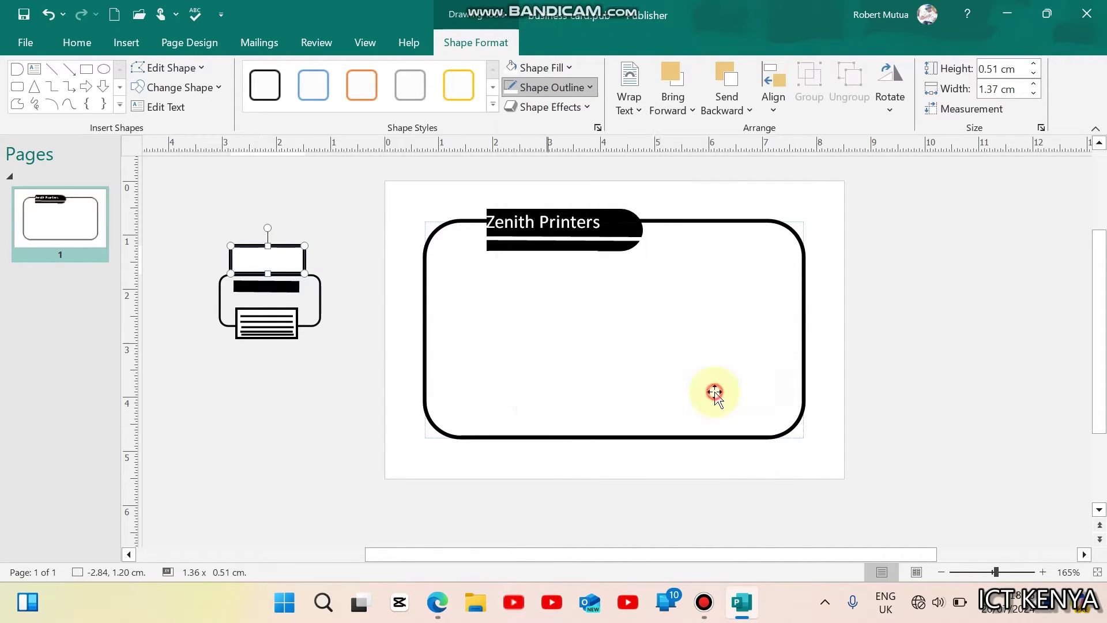
Step: Select every part of the printer drawing and group them together
left_click(260, 360)
mouse_move(191, 207)
left_mouse_down()
mouse_move(314, 300)
mouse_move(336, 354)
mouse_move(349, 357)
left_mouse_up()
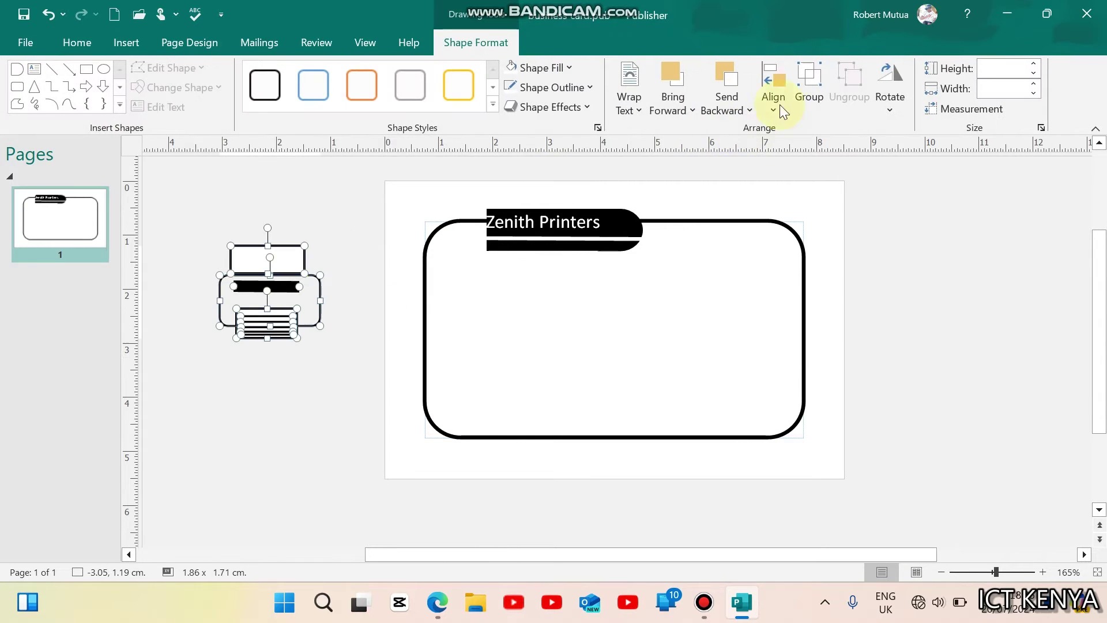
left_click(807, 95)
Step: Move the printer group to the card centre and nudge it down below the title
left_click(364, 407)
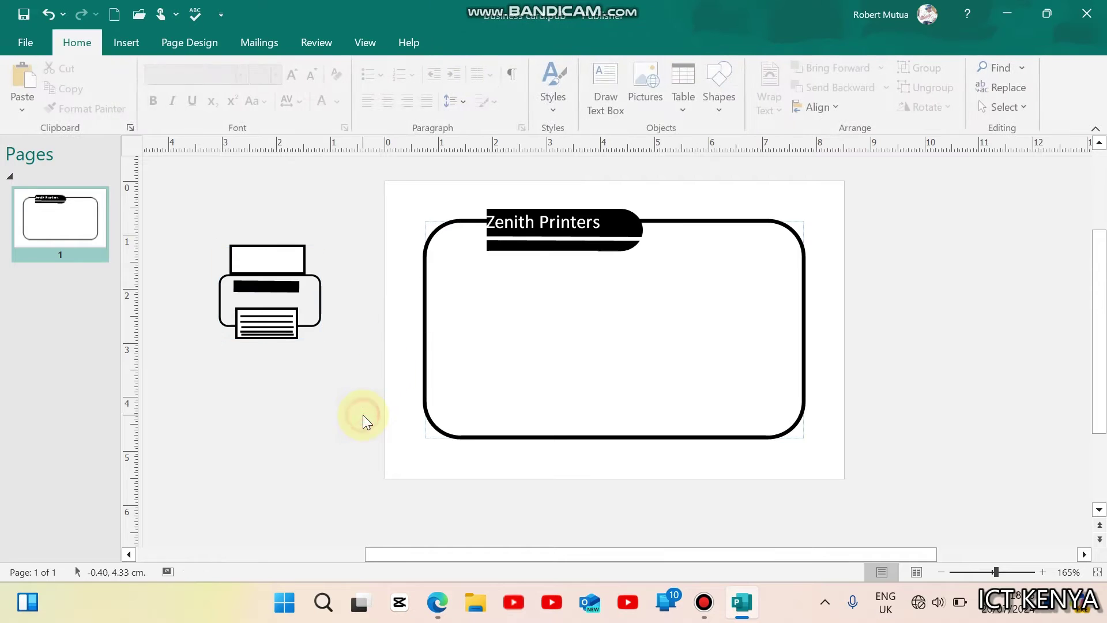
left_click_drag(283, 327, 655, 319)
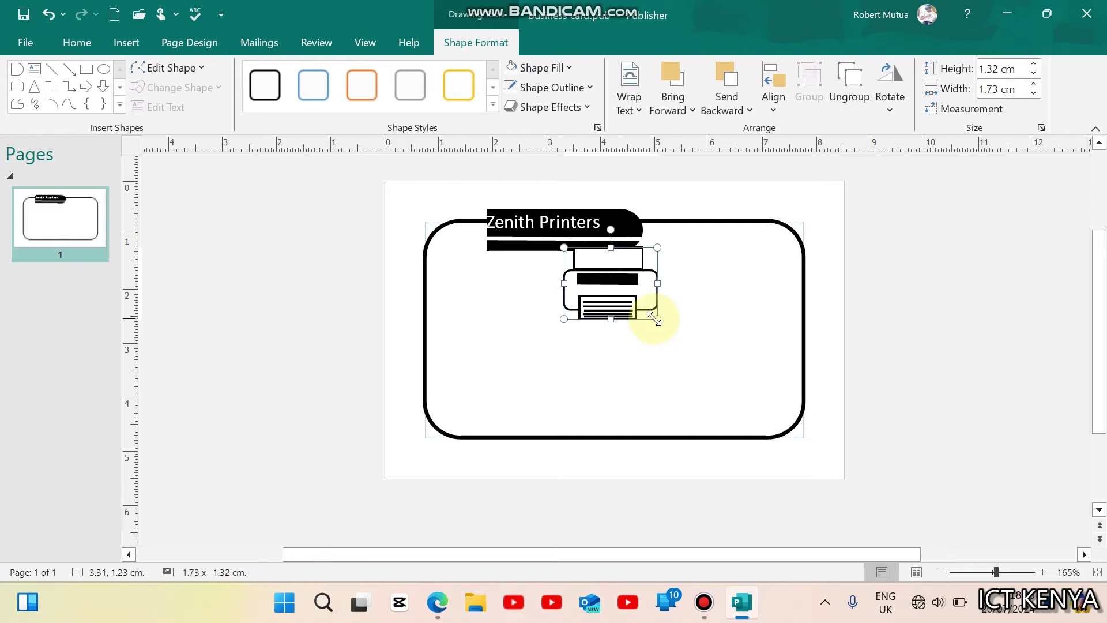
left_click(665, 358)
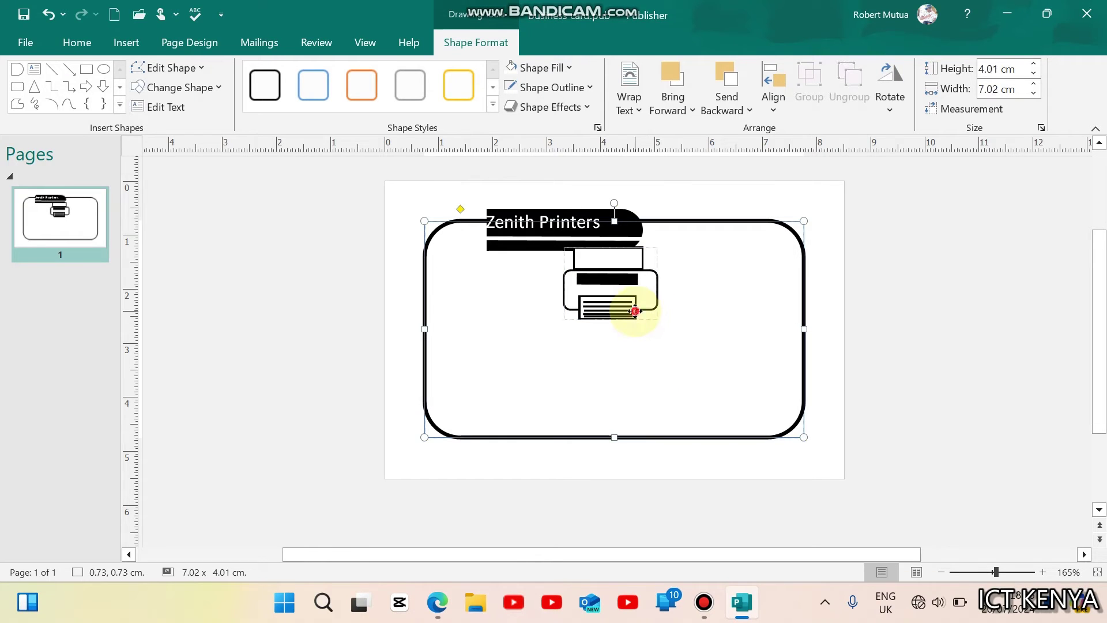
left_click(636, 313)
key("Down")
key("Down")
key("Down")
key("Down")
key("Down")
key("Down")
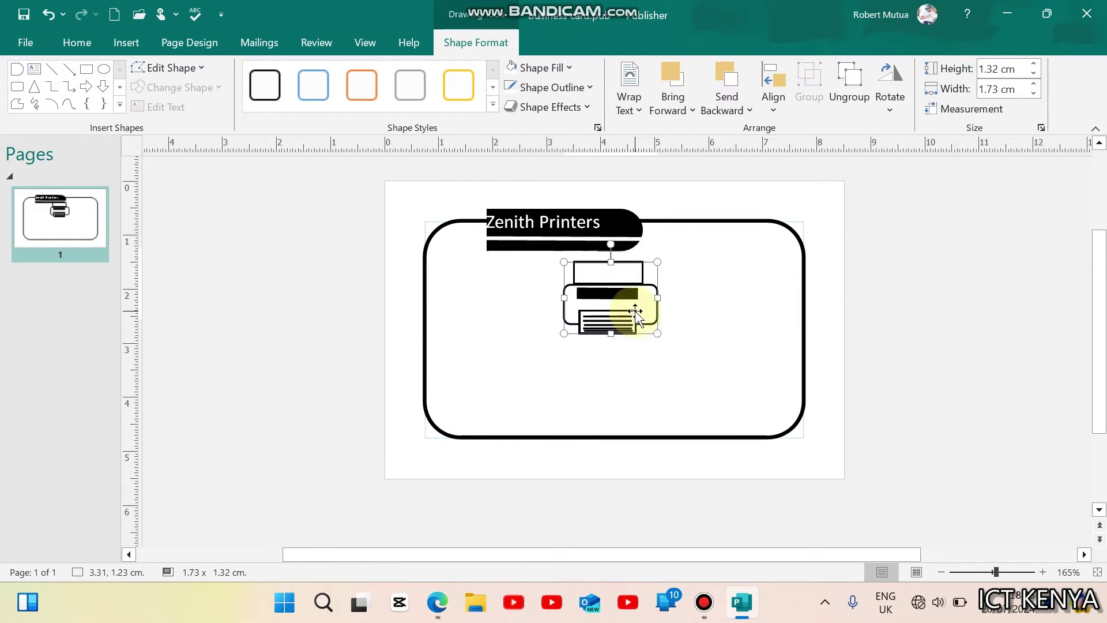
key("Down")
key("Down")
Step: Check the reference card in the exam PDF
key("ctrl+f")
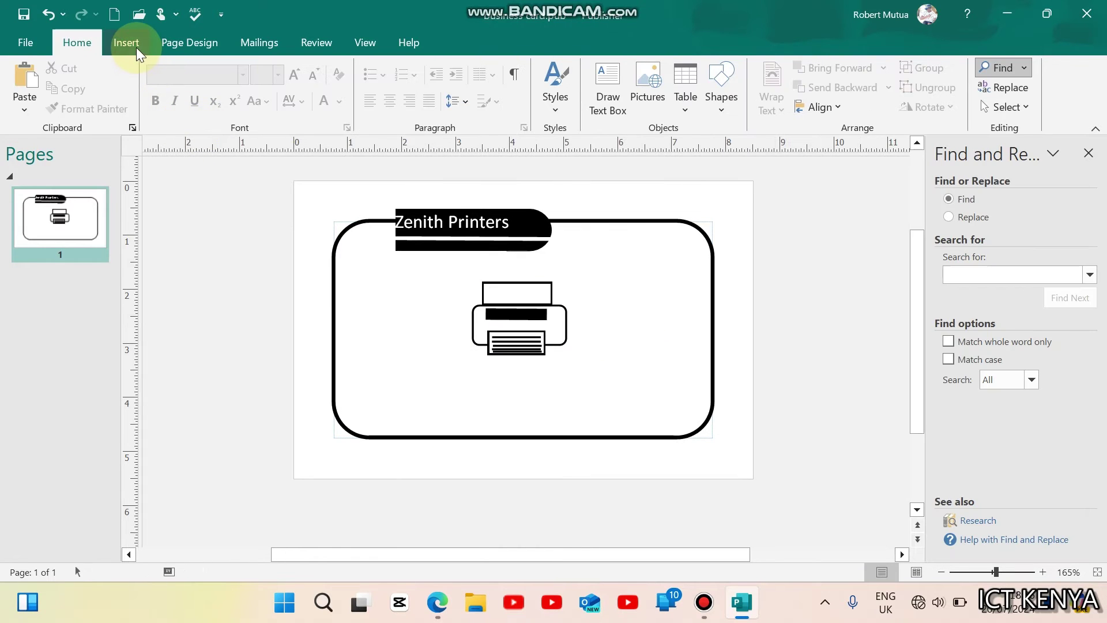
left_click(137, 48)
left_click(443, 606)
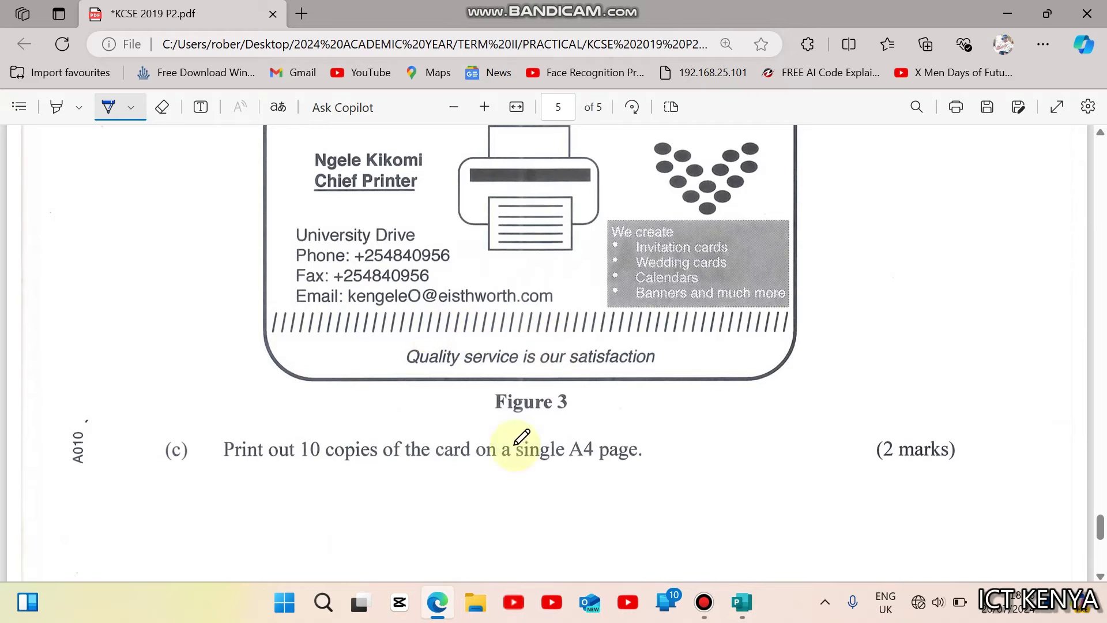
Step: Add a wide text box with a row of slashes across the card's lower edge
left_click(742, 602)
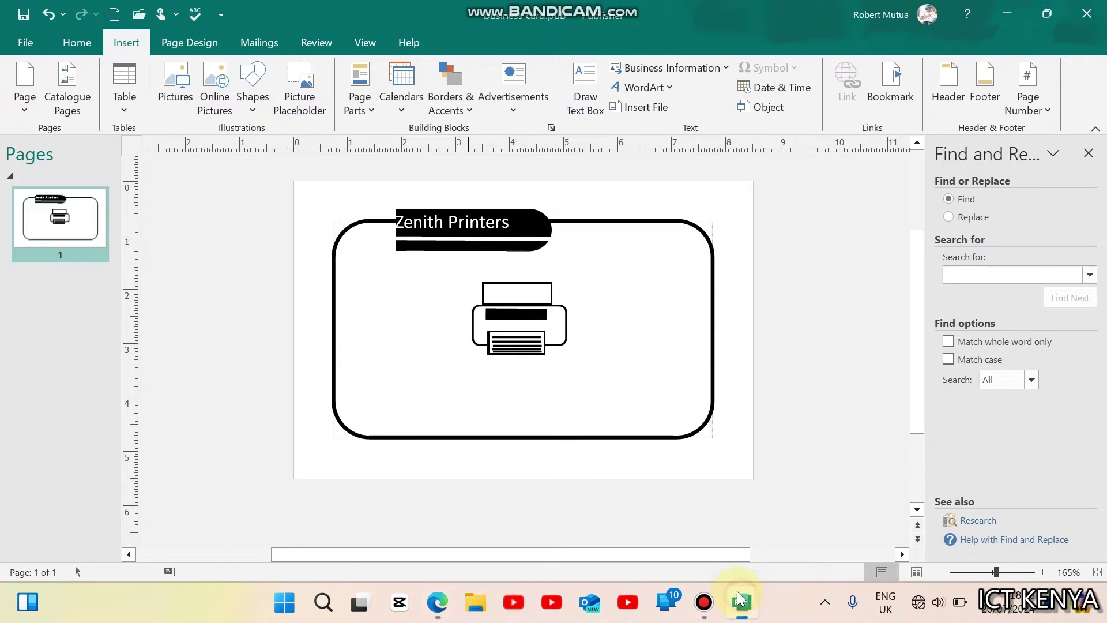
left_click(586, 89)
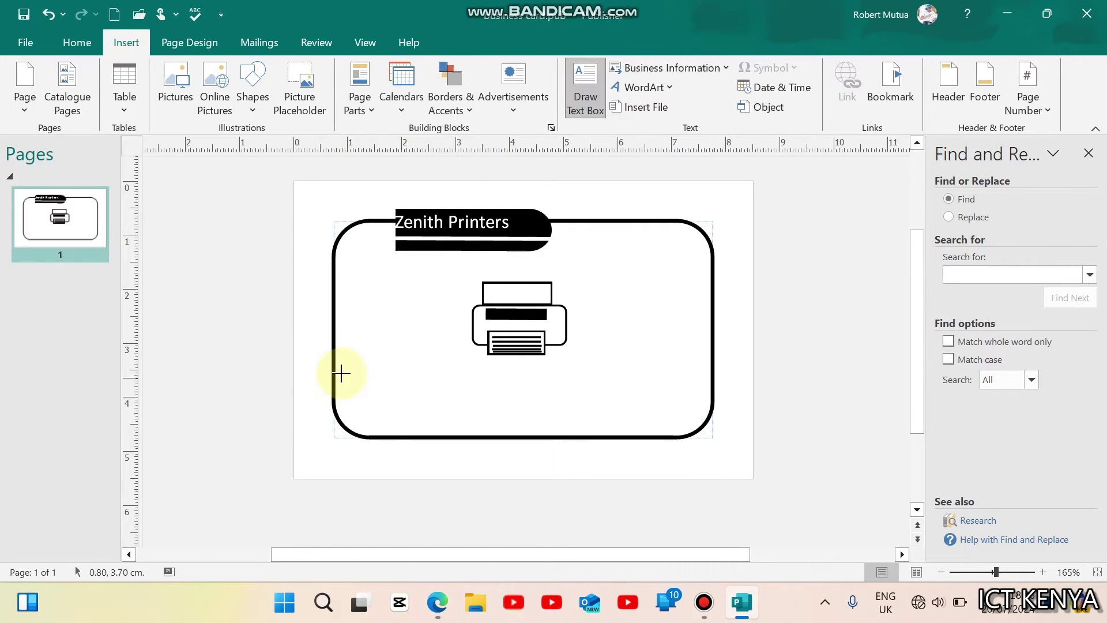
mouse_move(334, 361)
left_mouse_down()
mouse_move(548, 427)
mouse_move(712, 398)
mouse_move(710, 383)
left_mouse_up()
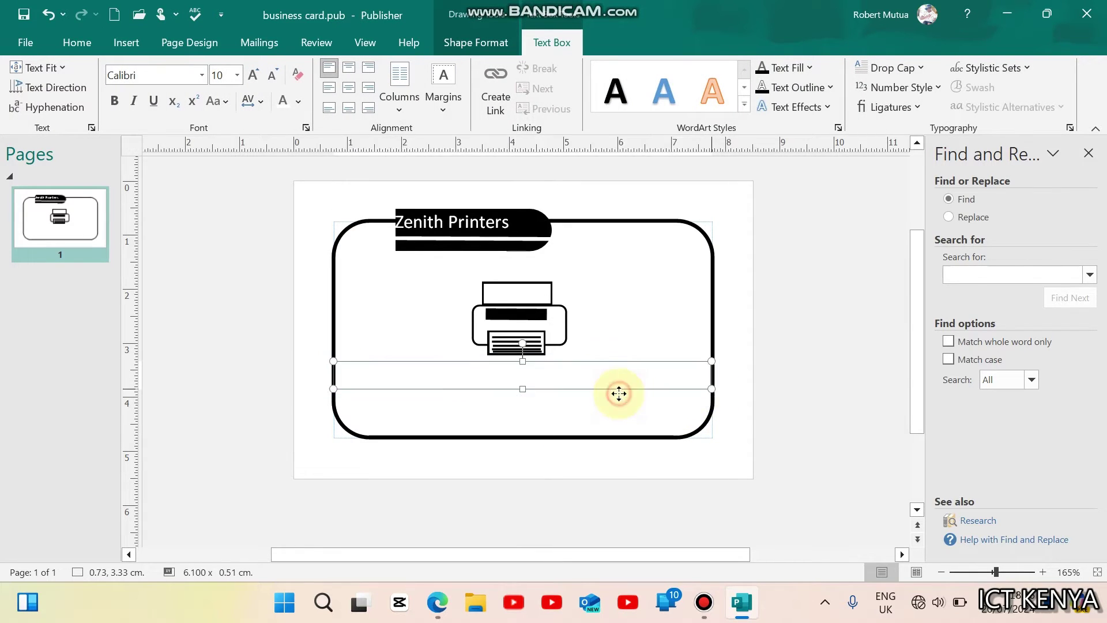
left_click_drag(618, 391, 618, 413)
left_click(409, 390)
type("/")
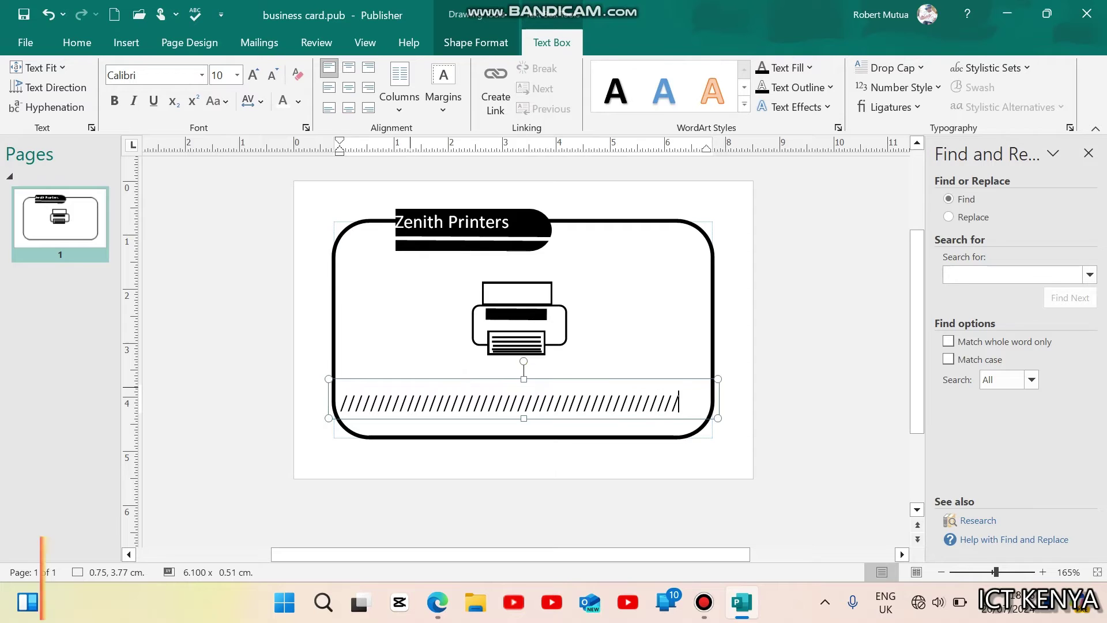
type("///")
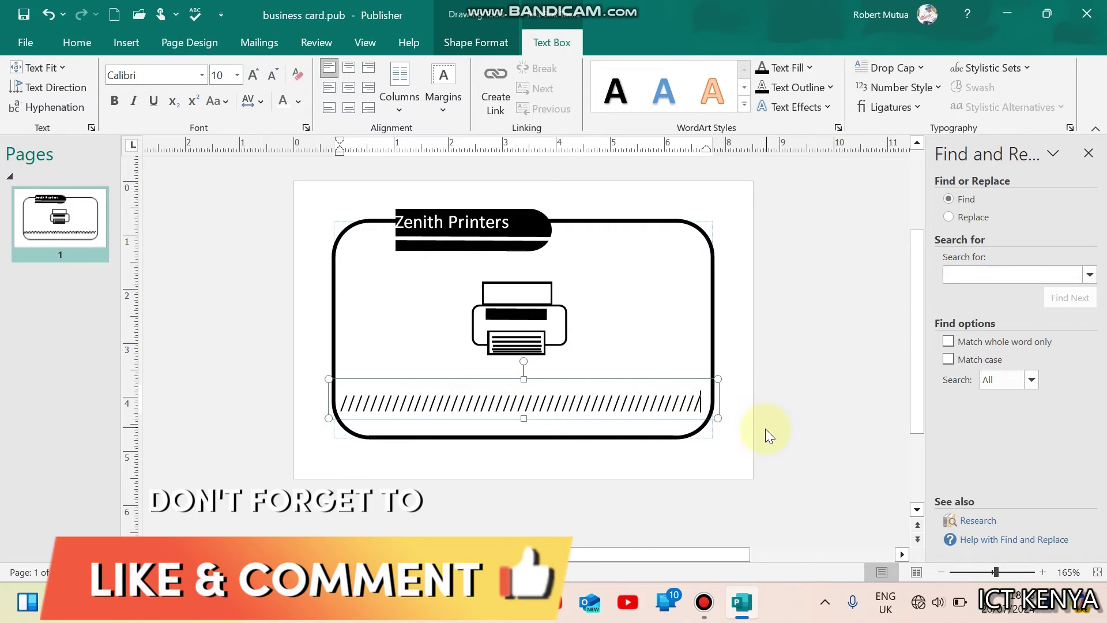
left_click(764, 428)
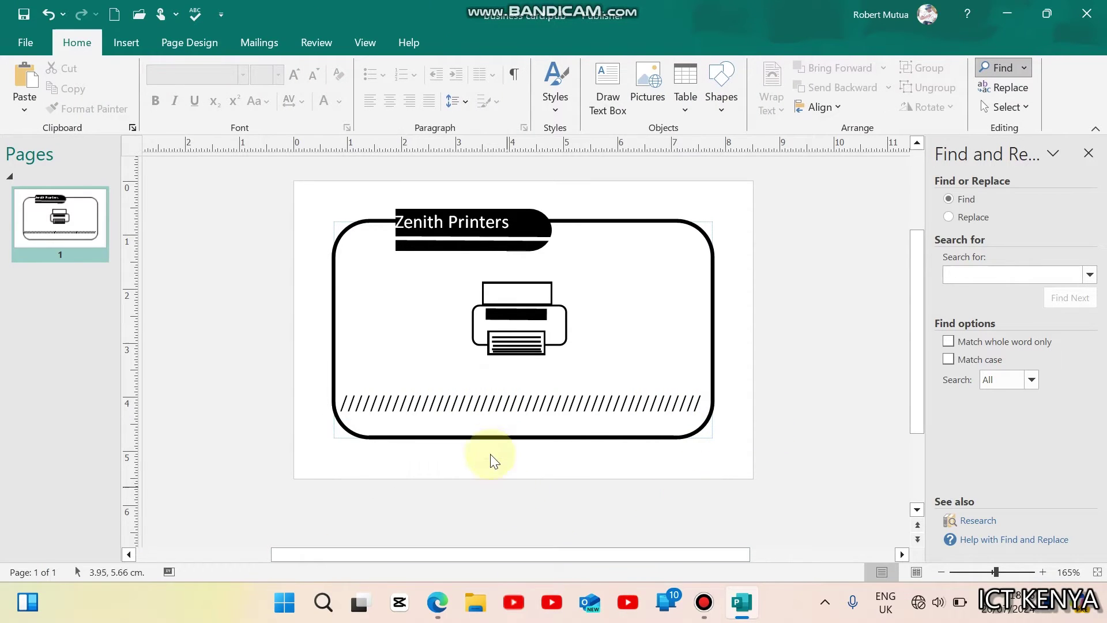
Step: After checking the exam PDF, draw a new text box below the card for the slogan
left_click(437, 602)
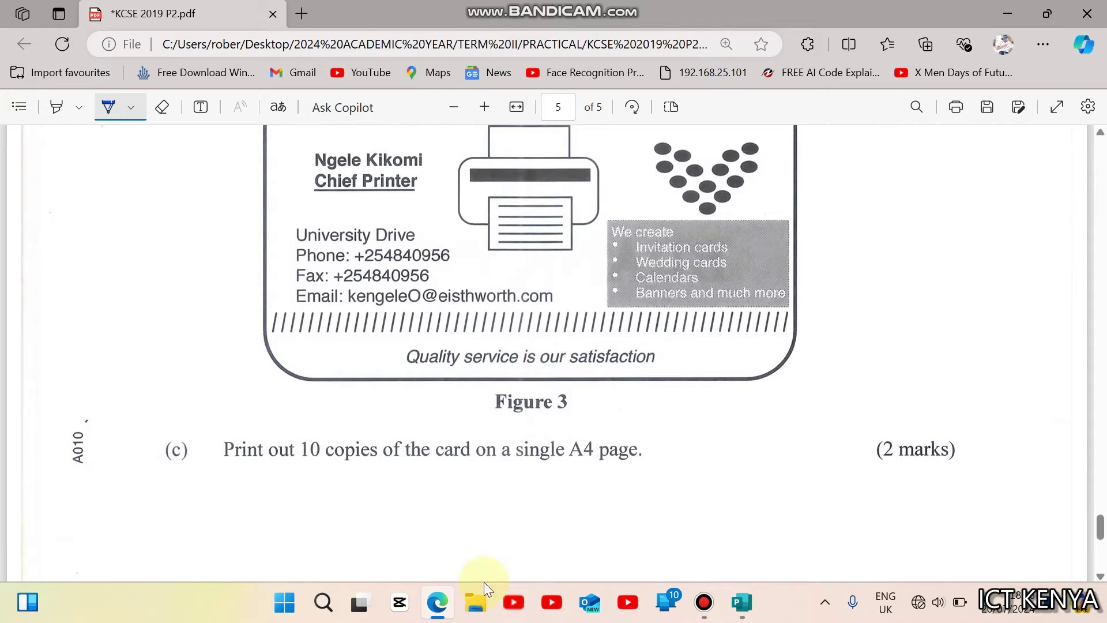
left_click(437, 616)
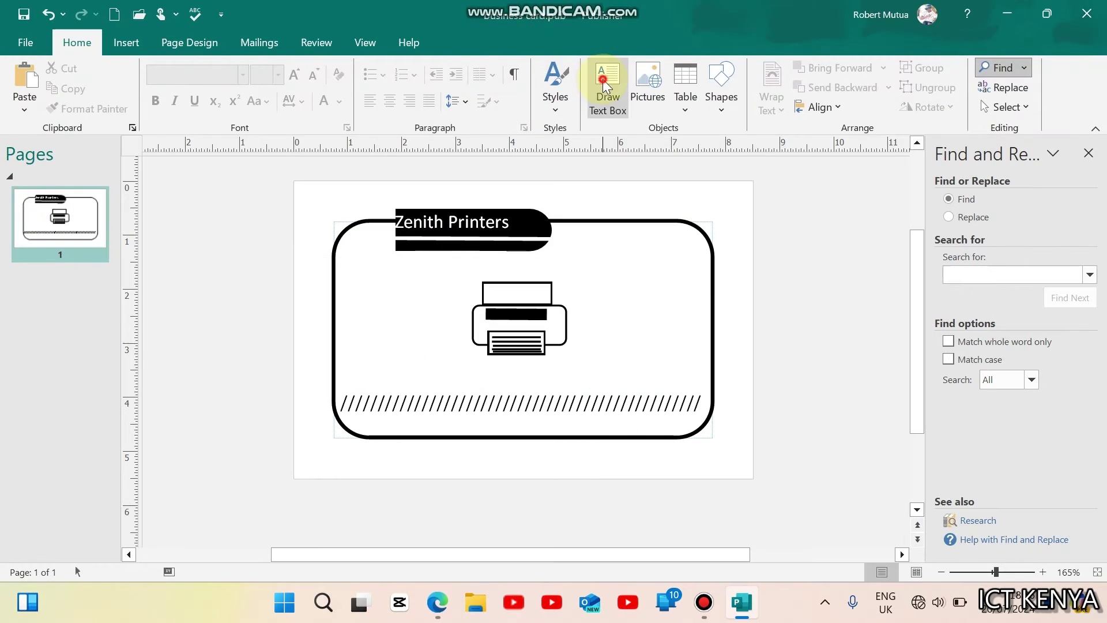
left_click(604, 86)
left_click_drag(269, 462, 530, 518)
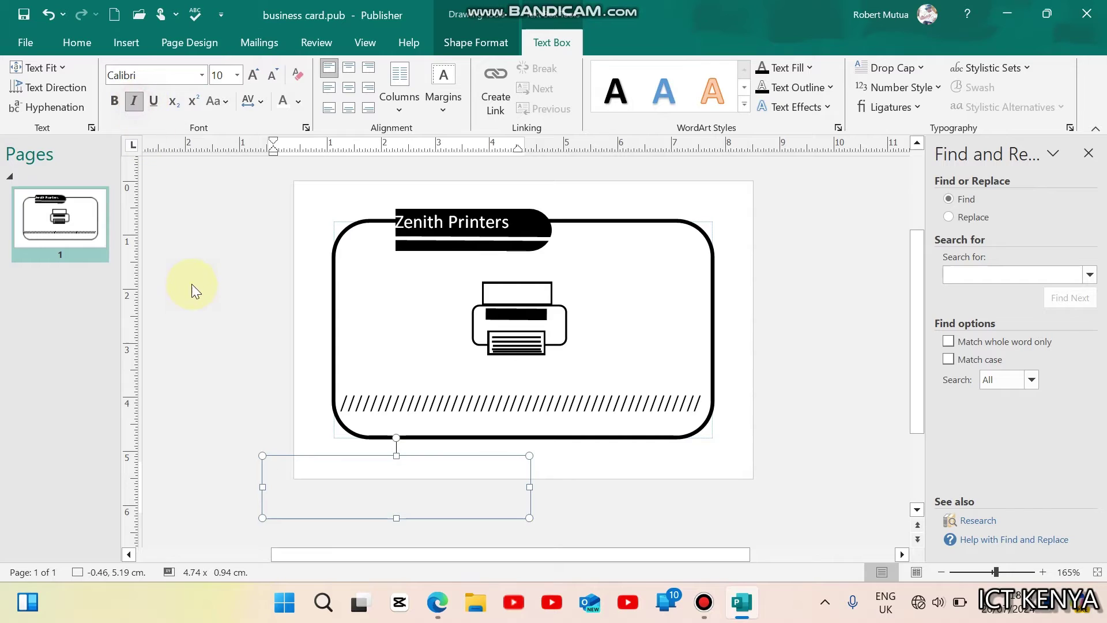
Step: Type the tagline 'Quality Service is our satisfaction'
type("Qualit")
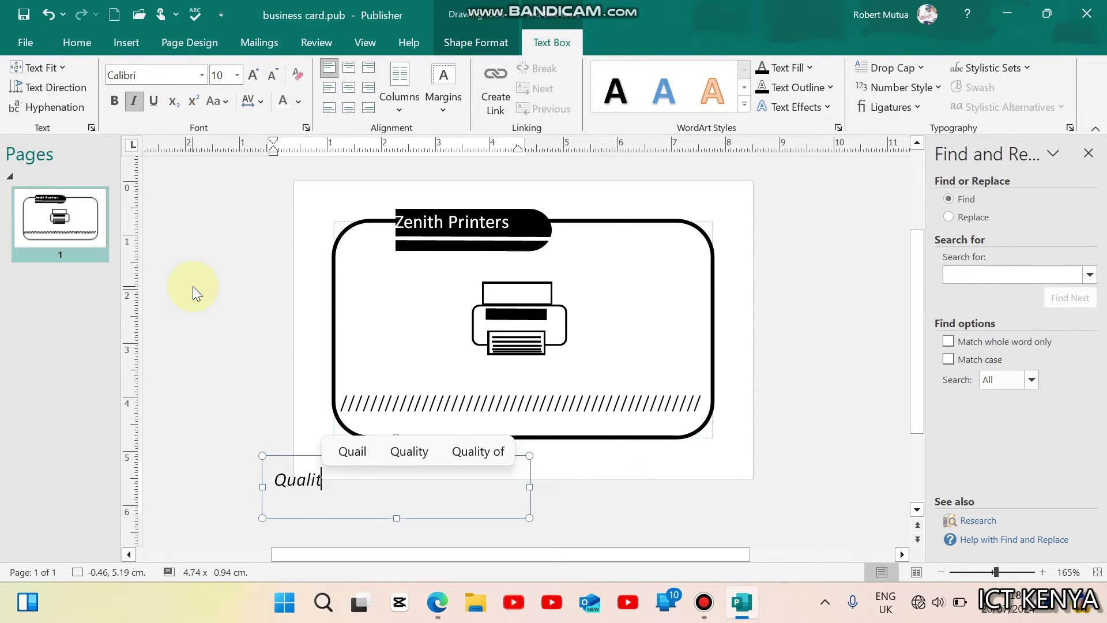
type("yService i")
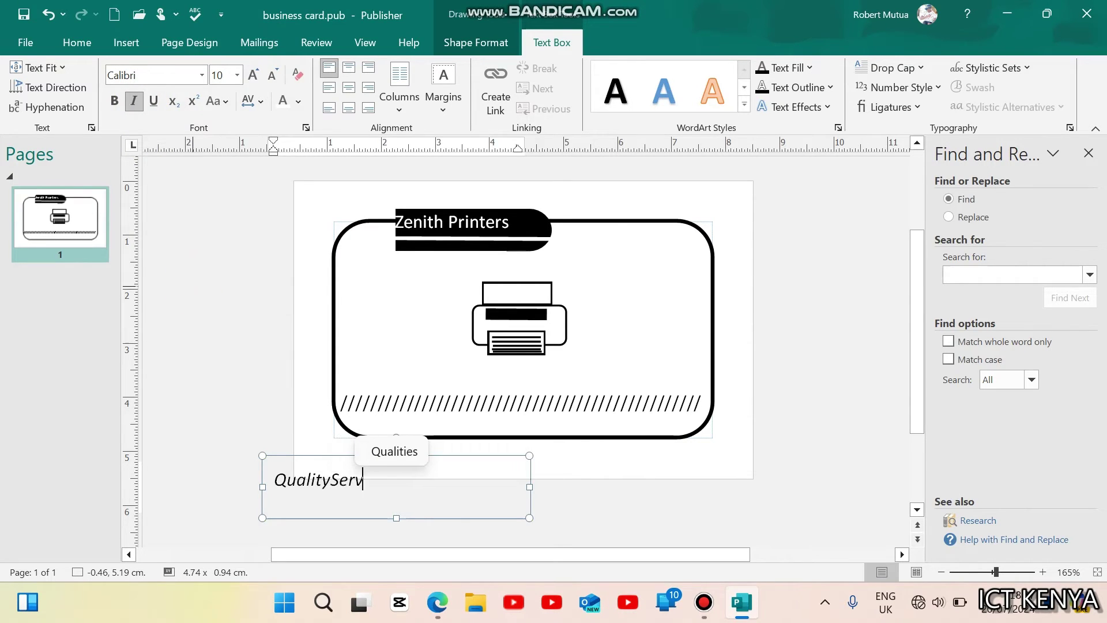
key("BackSpace")
key("BackSpace")
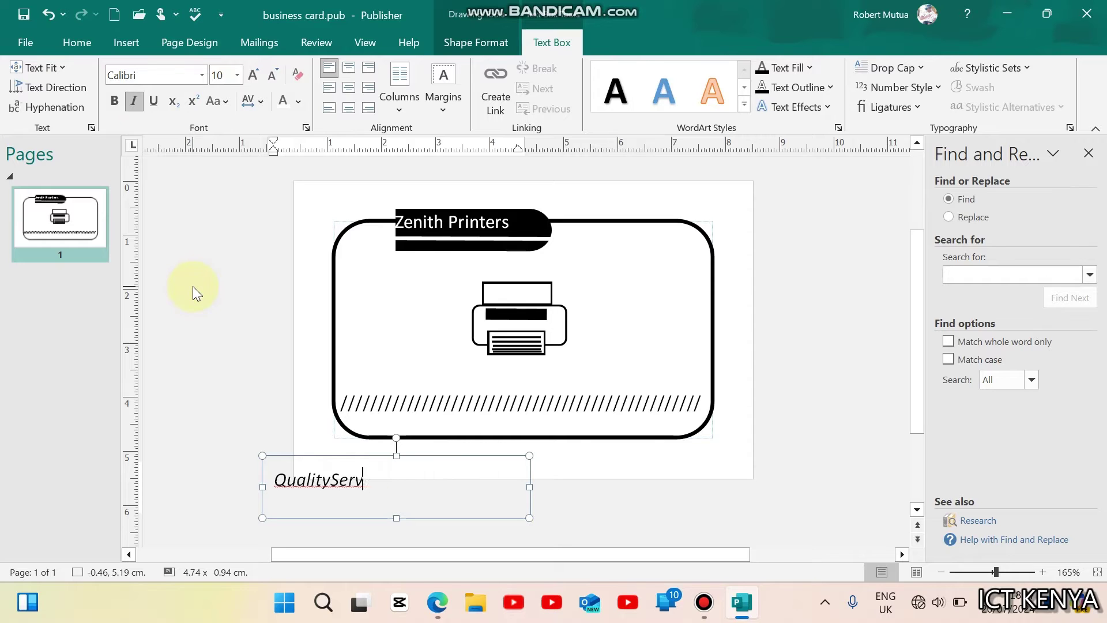
key("BackSpace")
key("BackSpace")
key("BackSpace")
type("S")
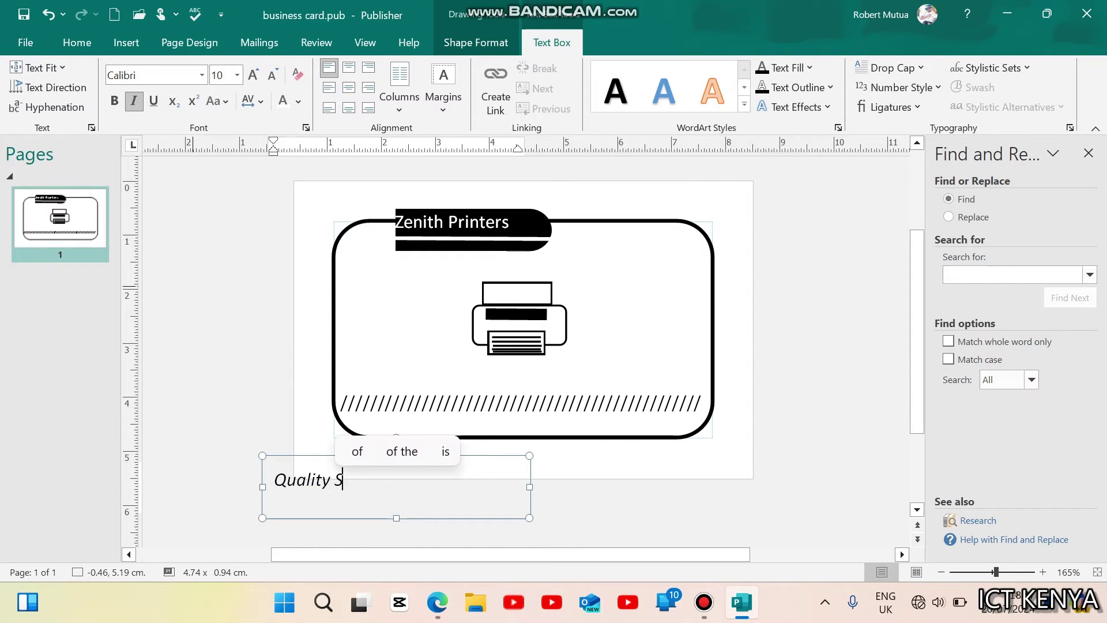
type("ervice is our")
type(" satisfac")
type("tion")
Step: Set the tagline to font size 7, shrink its box to one line, and centre it
key("ctrl+a")
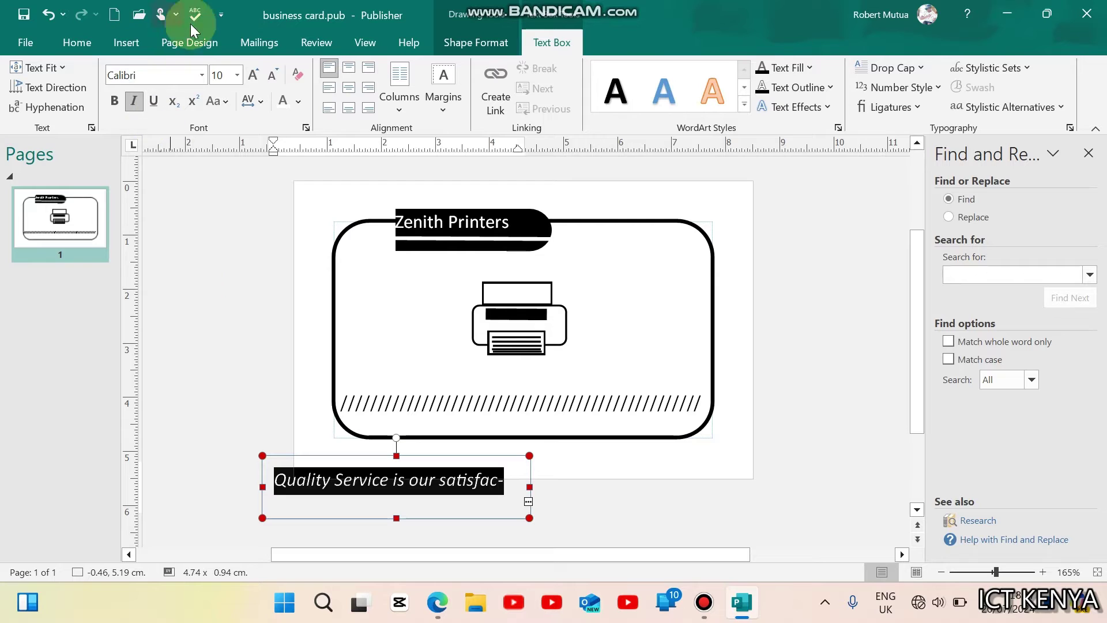
left_click(272, 76)
left_click(271, 76)
left_click(272, 76)
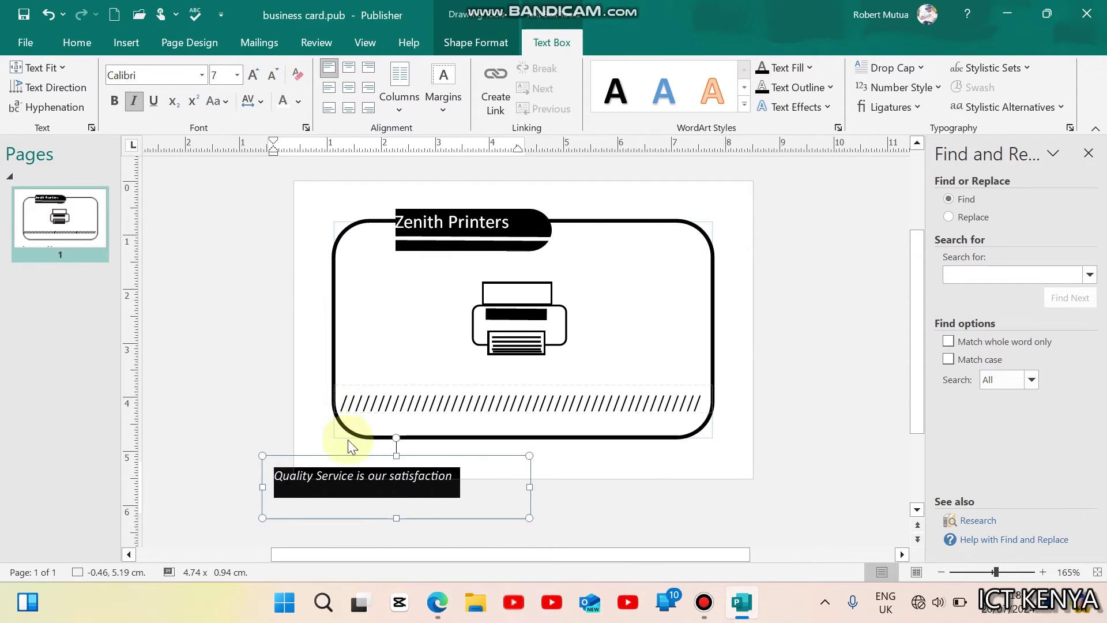
left_click(397, 517)
left_click_drag(397, 517, 396, 494)
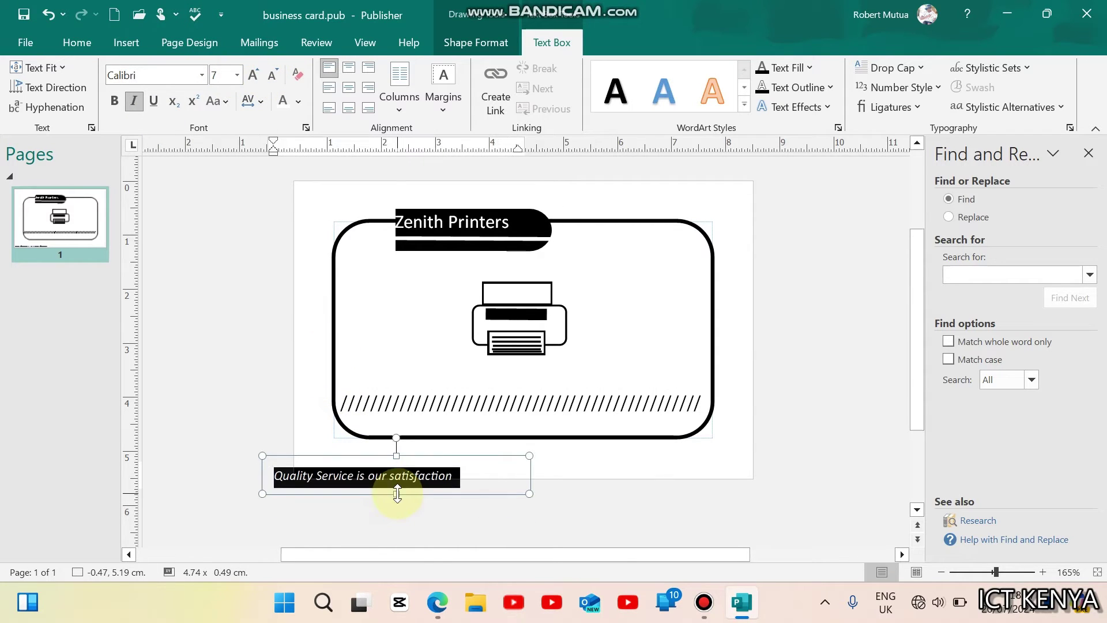
left_click(349, 67)
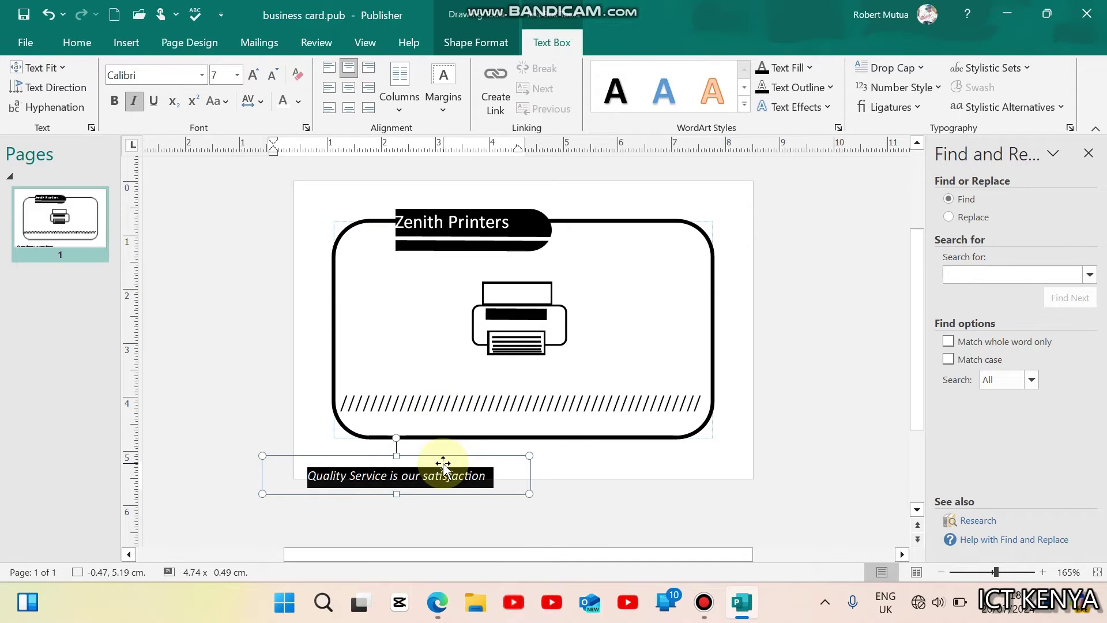
Step: Move the tagline onto the card's bottom edge and compare with the exam PDF
left_click_drag(443, 460, 554, 413)
triple_click(554, 412)
left_click(559, 527)
left_click(437, 602)
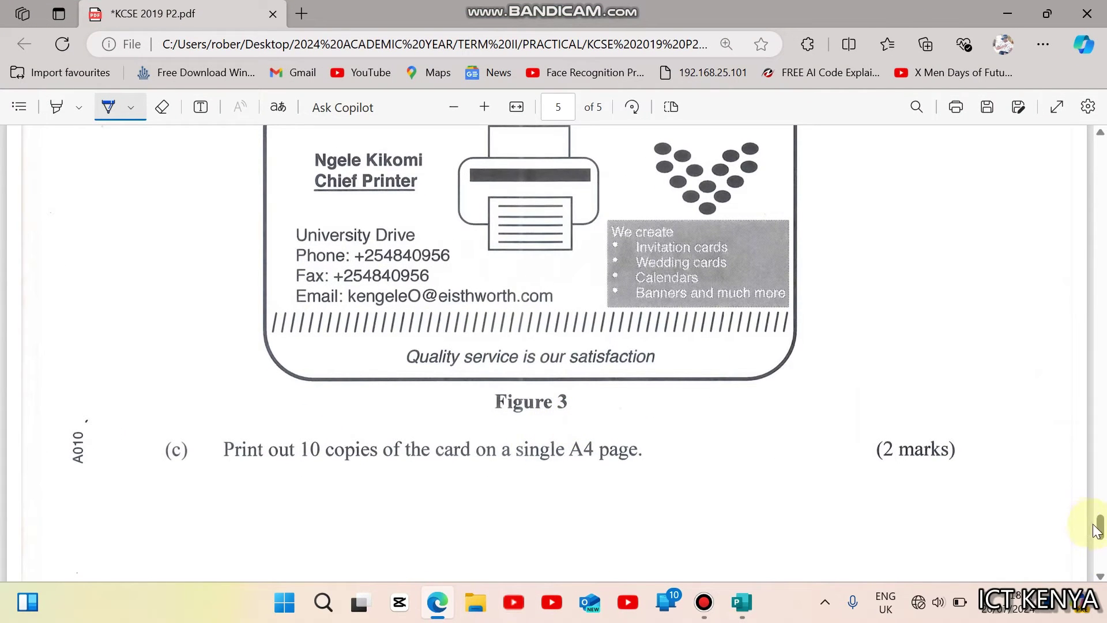
left_click_drag(1100, 530, 1100, 518)
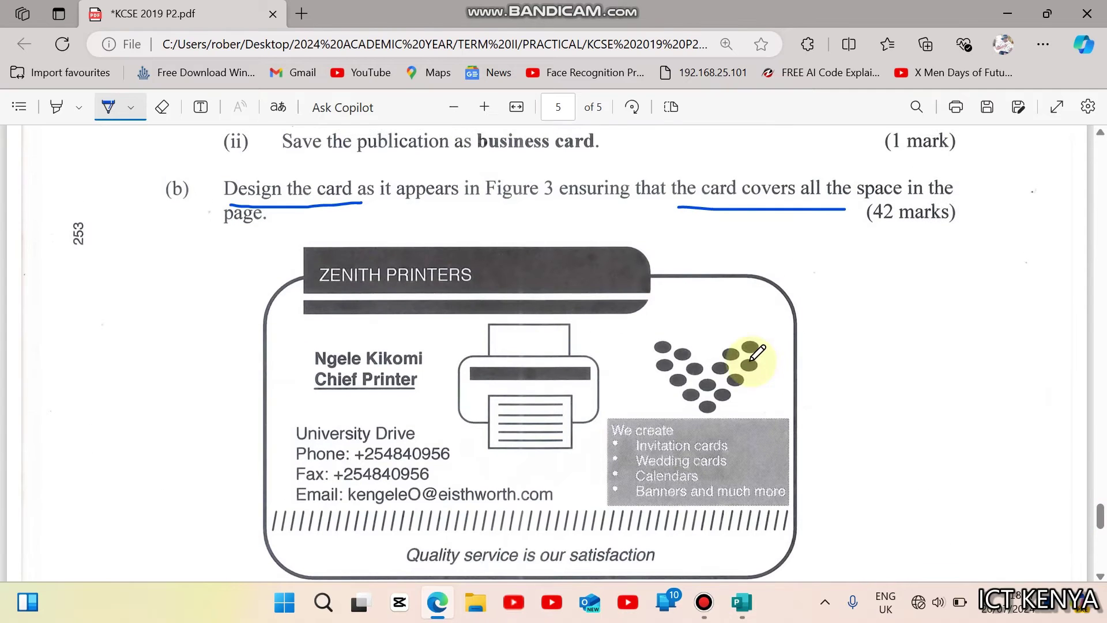
left_click(741, 602)
Step: Draw a small oval beside the card and fill it black
left_click(122, 43)
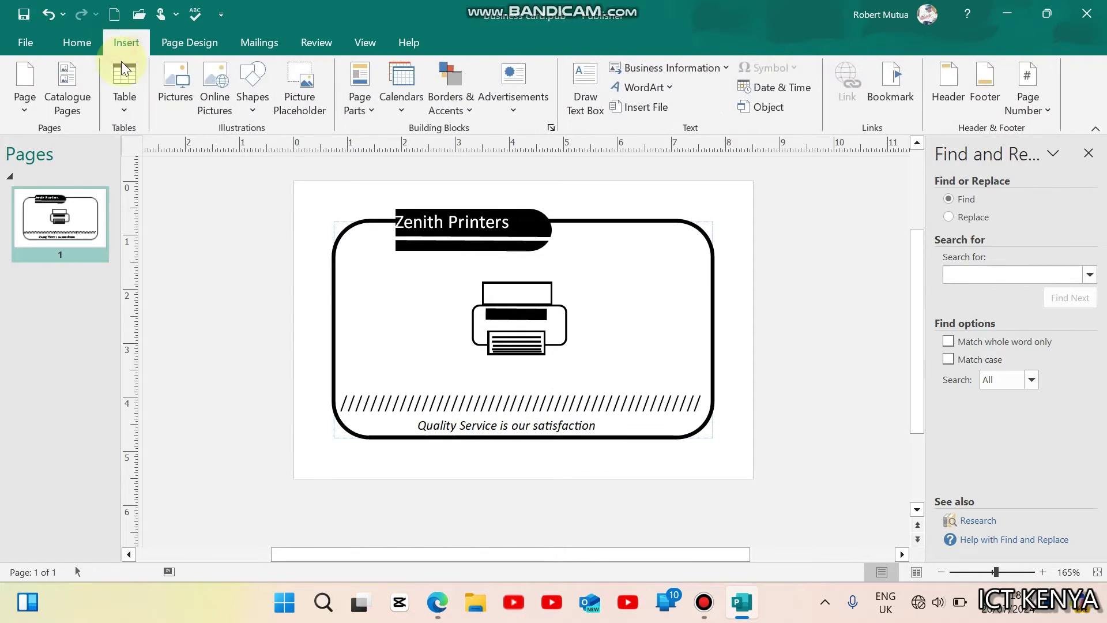
left_click(246, 88)
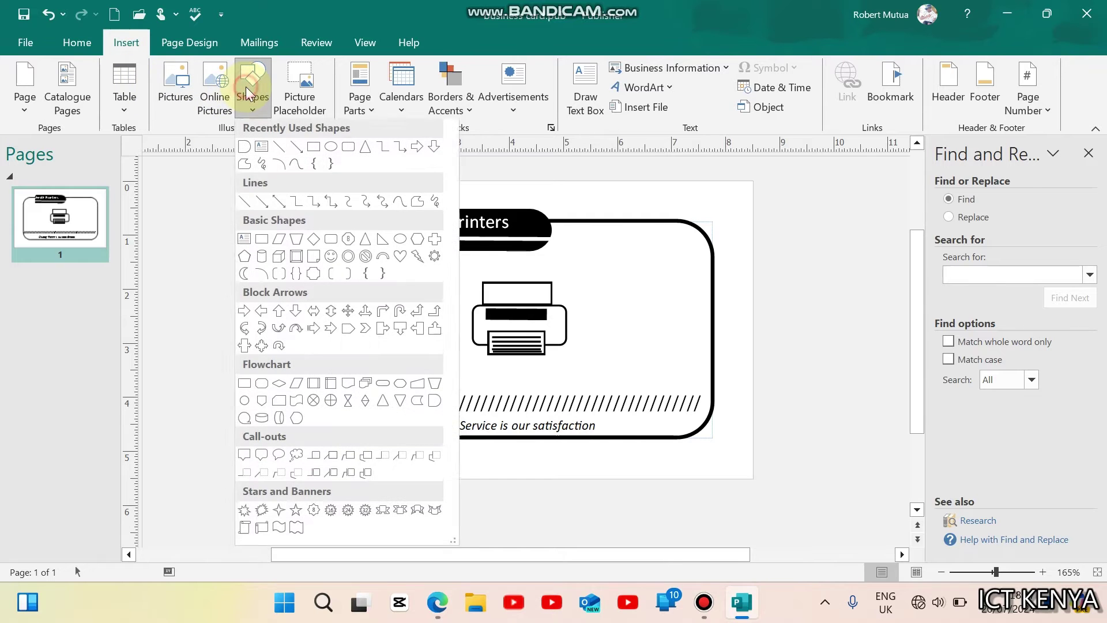
left_click(330, 149)
left_click_drag(211, 346, 223, 350)
left_click(534, 87)
left_click(536, 68)
left_click(510, 108)
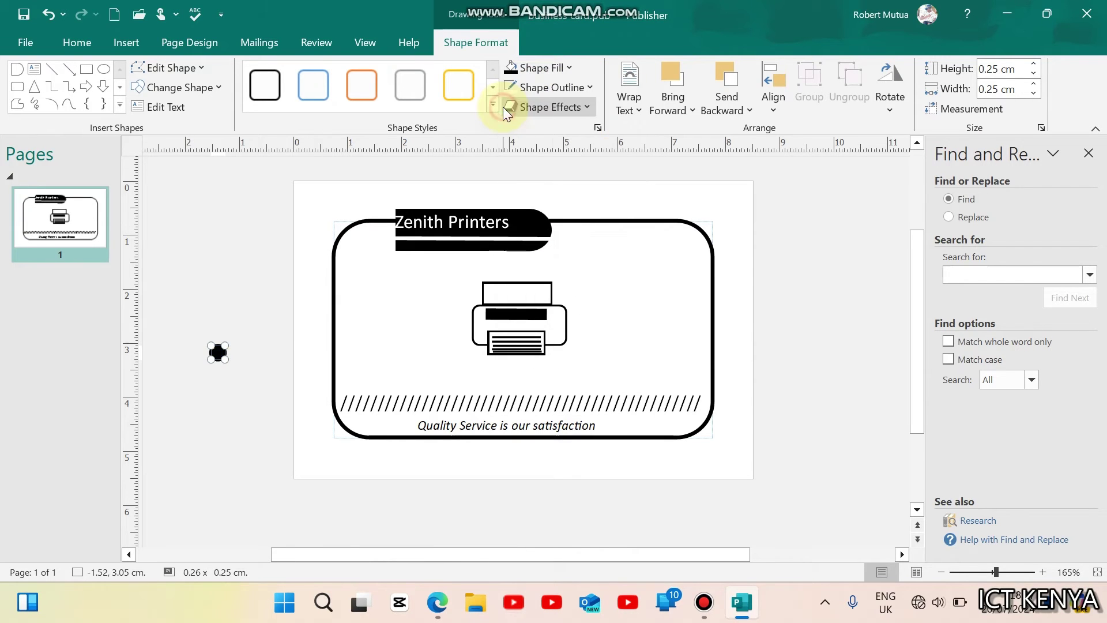
Step: Shrink the black oval to a tiny flattened dot
scroll(215, 426, "up", 5)
scroll(215, 426, "up", 3)
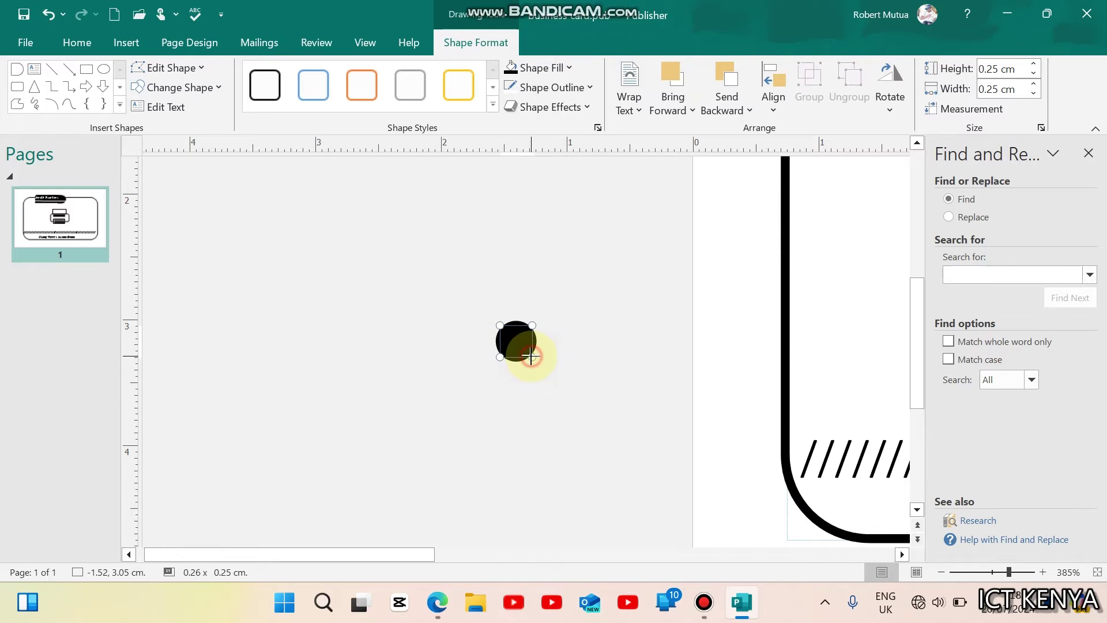
left_click_drag(531, 346, 533, 344)
left_click_drag(532, 344, 521, 337)
scroll(544, 352, "down", 5)
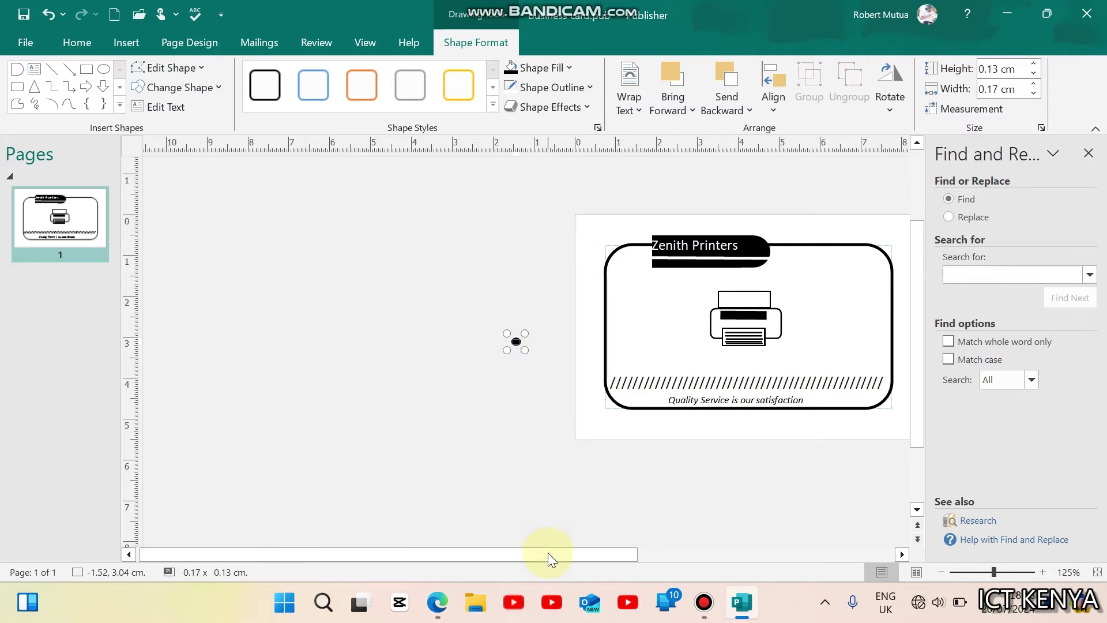
left_click_drag(548, 553, 674, 559)
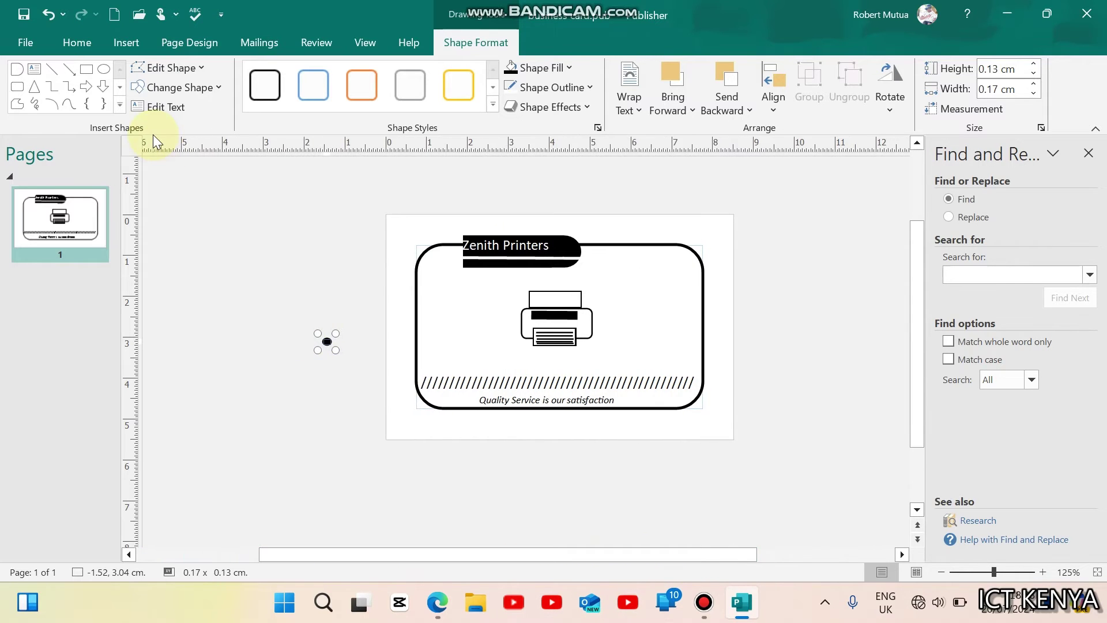
Step: Paste copies of the dot and arrange them into a V-shaped cluster at the card's top-right
left_click(77, 42)
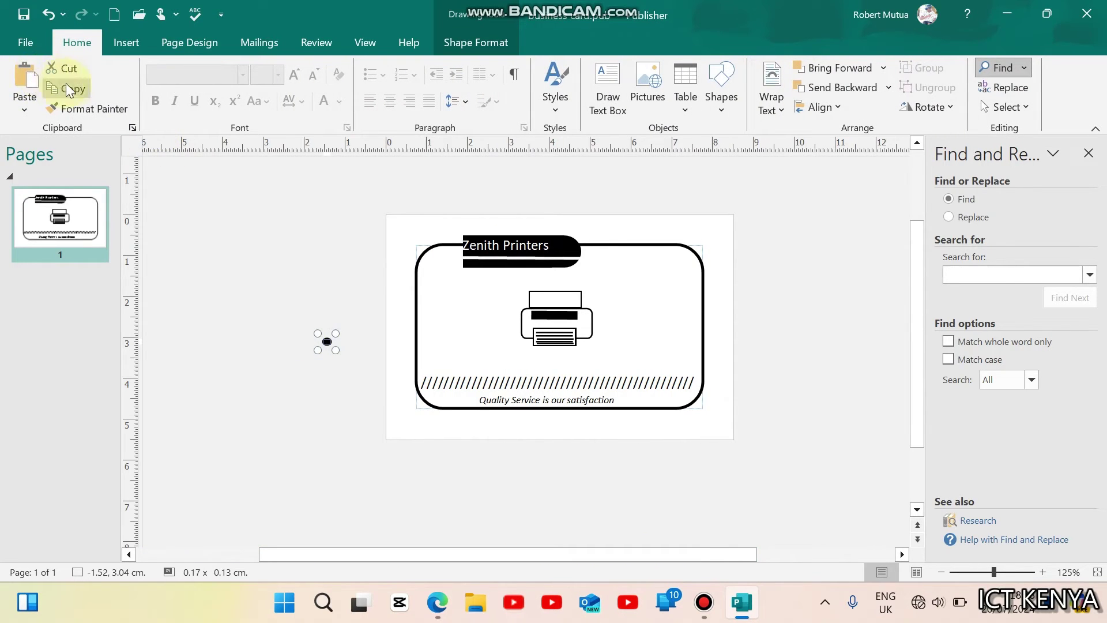
left_click(19, 78)
left_click_drag(339, 354, 628, 278)
left_click(329, 341)
left_click_drag(329, 341, 635, 288)
key("ctrl+v")
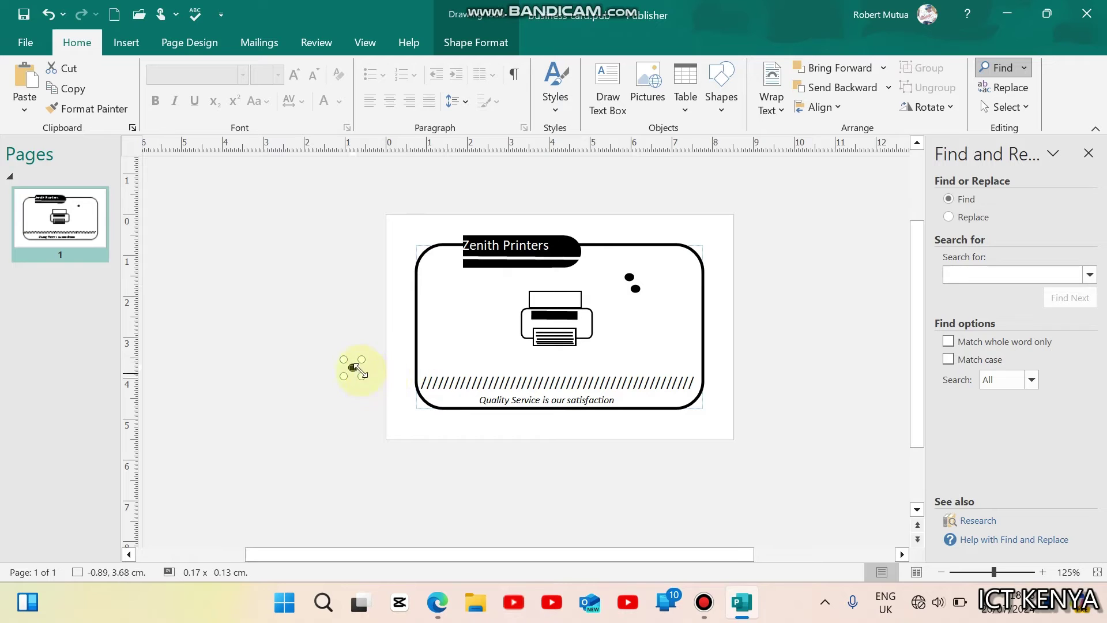
left_click_drag(360, 375, 664, 314)
key("ctrl+v")
key("ctrl+v")
left_click_drag(392, 385, 662, 296)
key("ctrl+v")
left_click_drag(392, 405, 660, 279)
key("ctrl+v")
left_click_drag(418, 433, 666, 268)
key("ctrl+v")
key("ctrl+v")
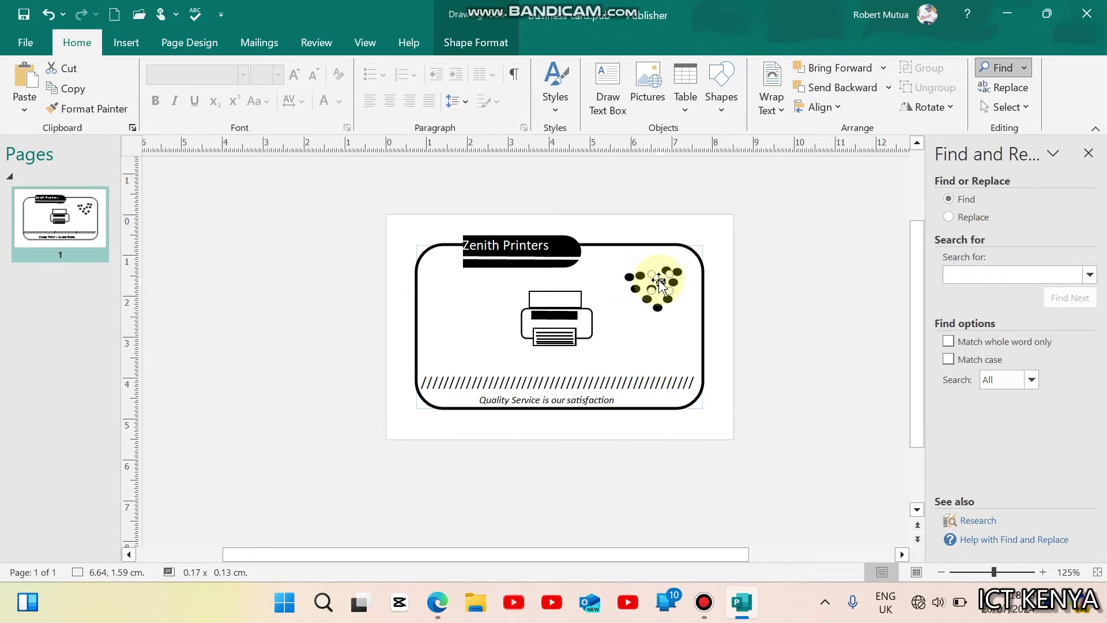
key("Delete")
left_click(658, 278)
key("alt+Tab")
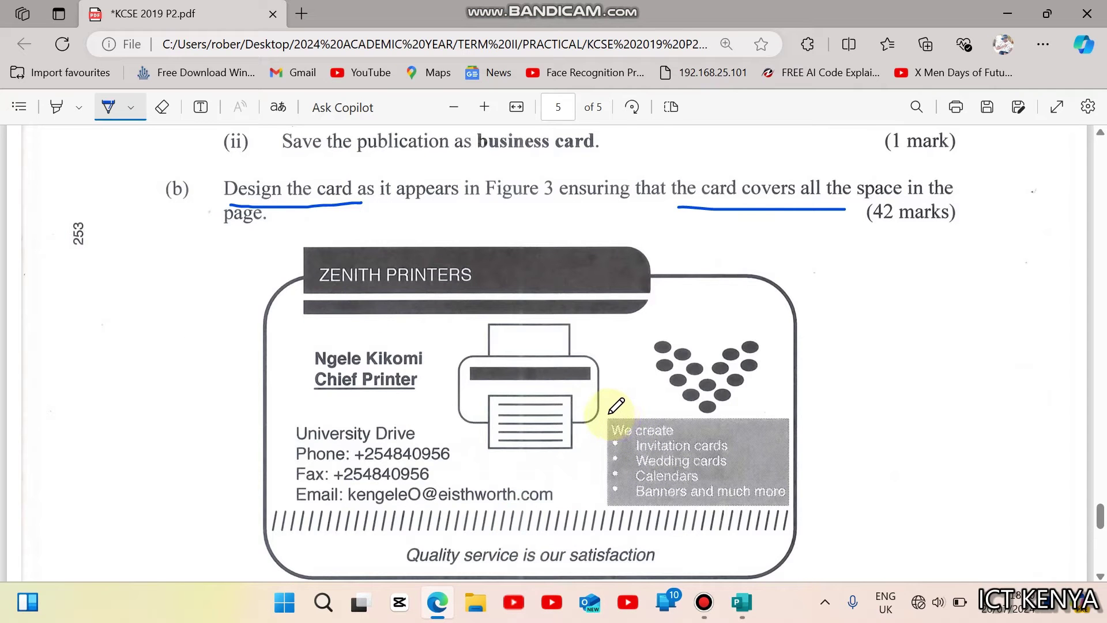
Step: Circle Figure 3's 'We create' list in blue ink and go back to Publisher
mouse_move(595, 414)
left_mouse_down()
mouse_move(602, 490)
mouse_move(629, 514)
mouse_move(781, 522)
mouse_move(817, 470)
mouse_move(779, 392)
mouse_move(602, 412)
left_mouse_up()
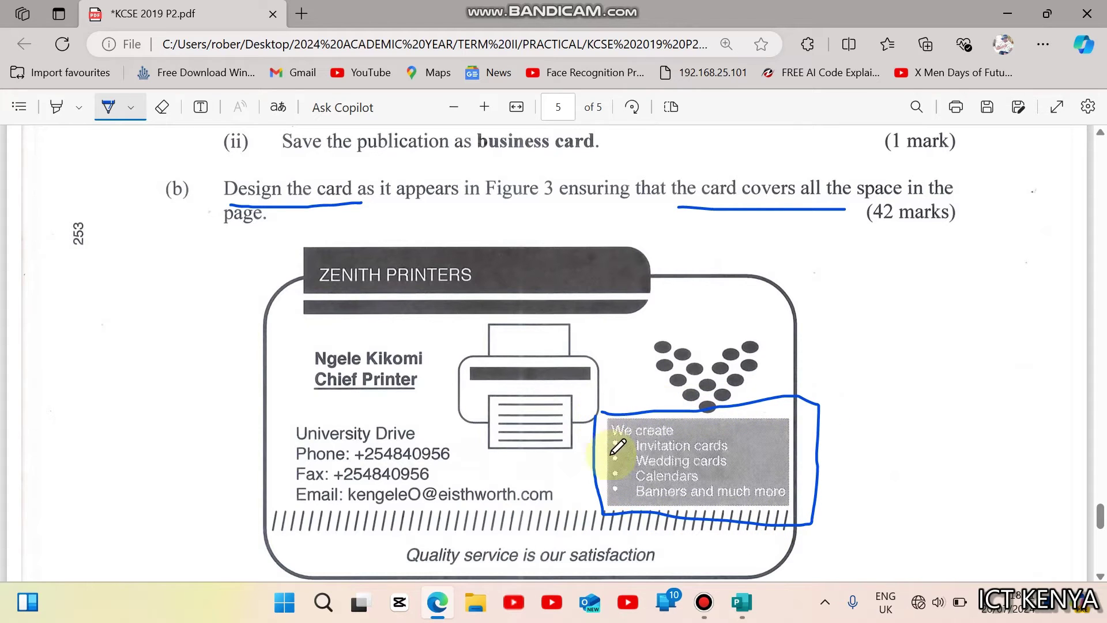
left_click(438, 606)
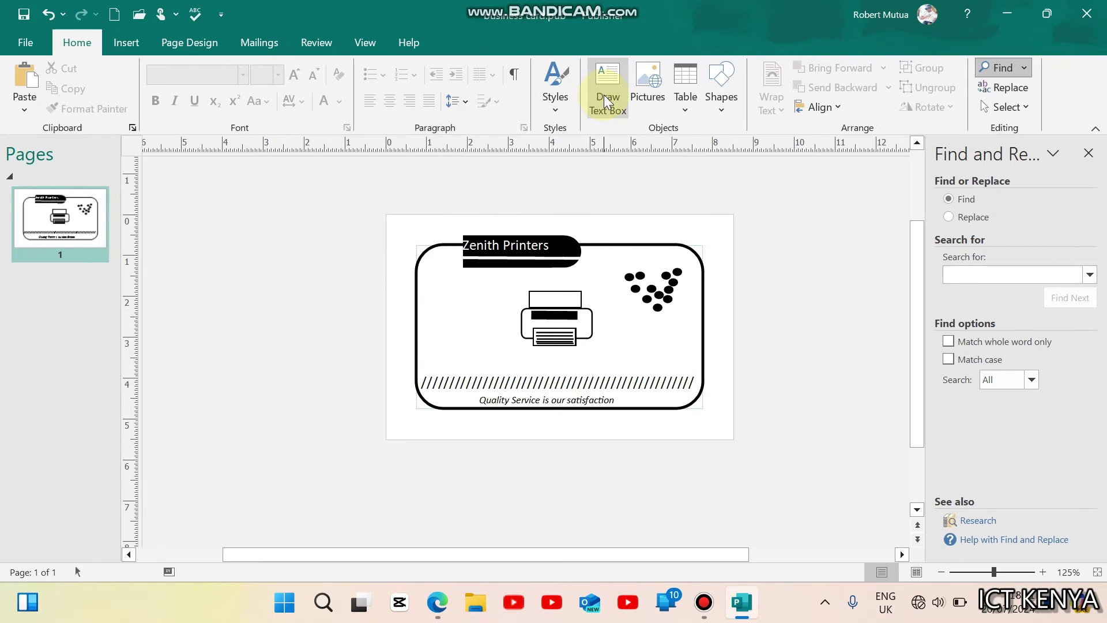
Step: Draw a rectangle left of the card with no fill and no outline
left_click(126, 45)
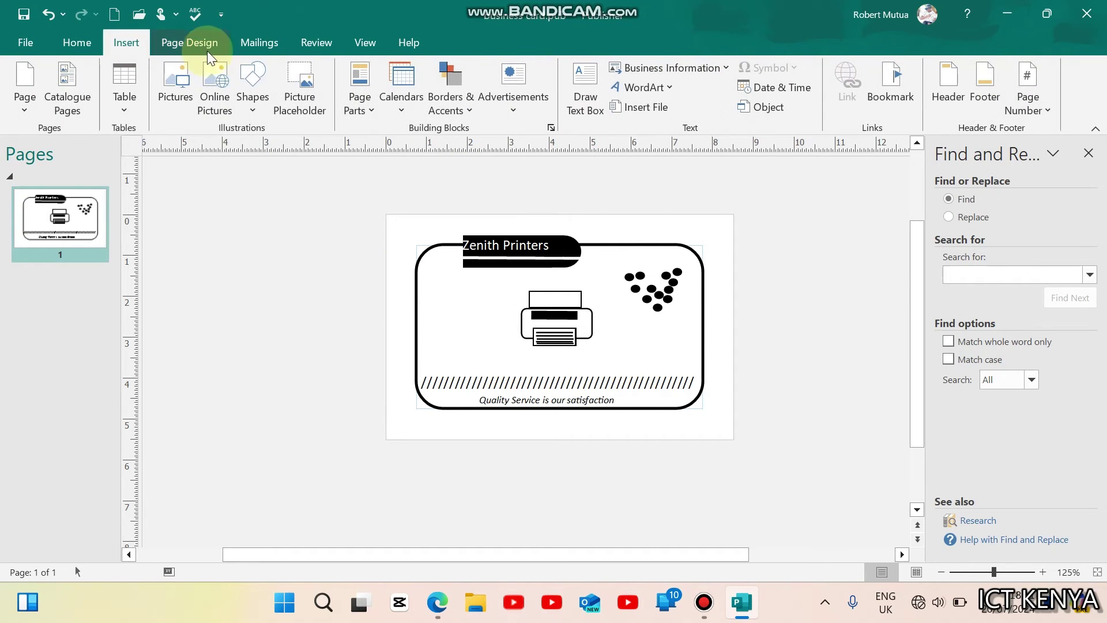
left_click(252, 90)
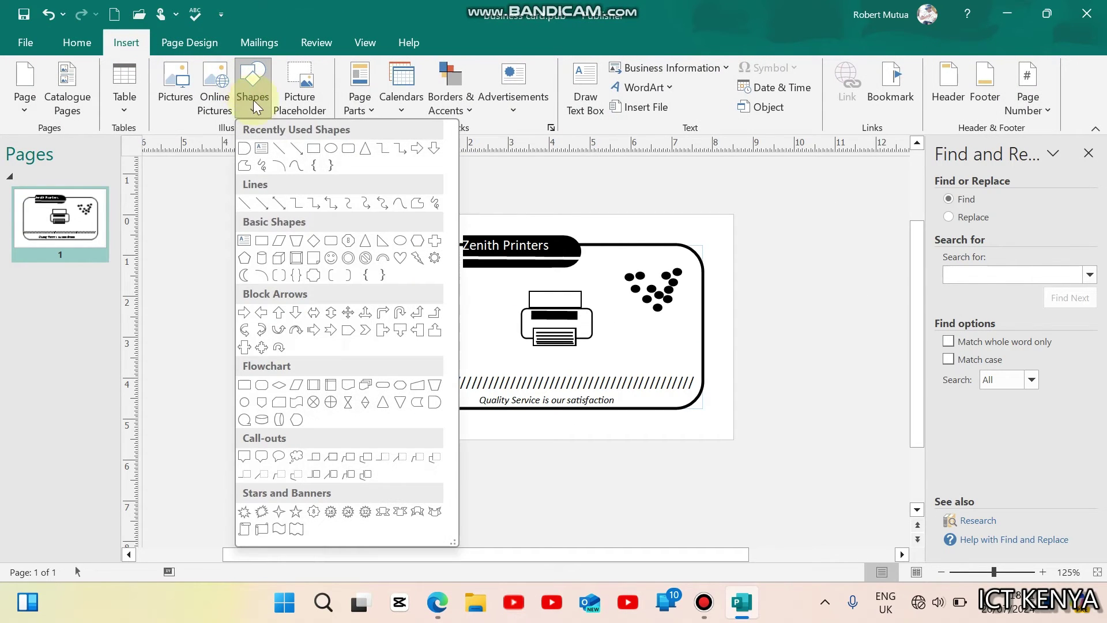
left_click(317, 152)
mouse_move(157, 257)
left_mouse_down()
mouse_move(267, 361)
mouse_move(394, 398)
left_mouse_up()
left_click(546, 68)
left_click(565, 226)
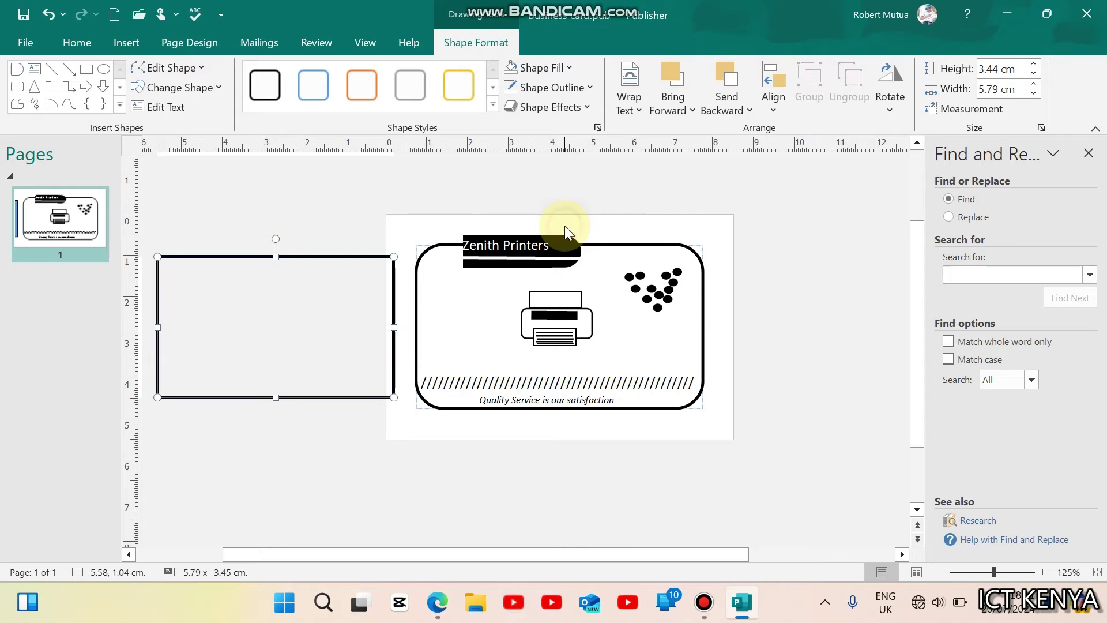
left_click(560, 88)
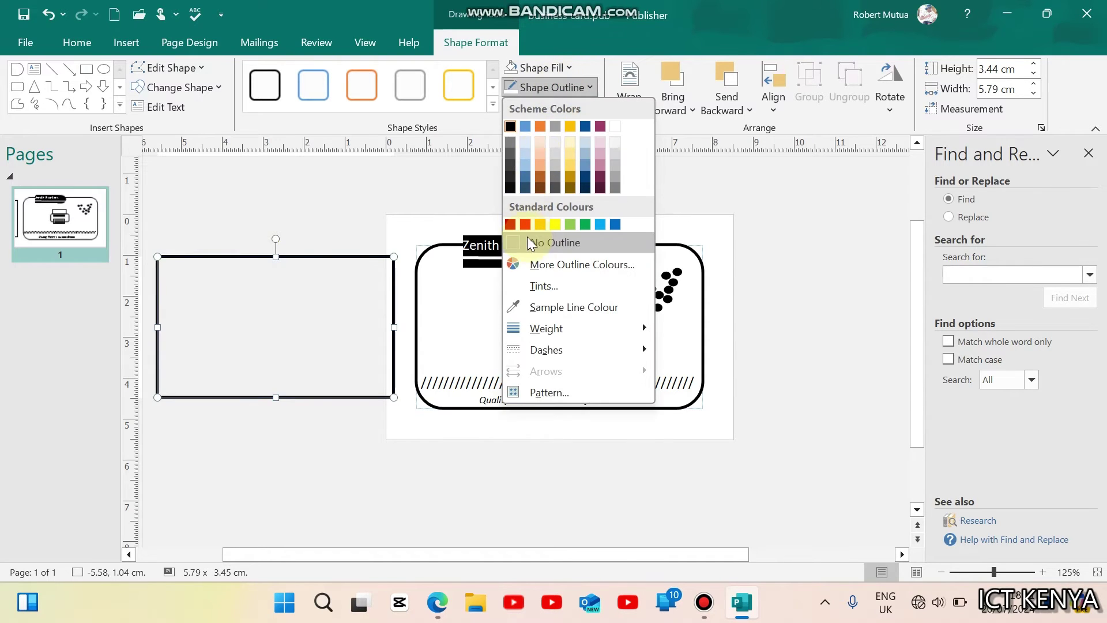
left_click(553, 242)
Step: Make the rectangle hold text headed 'We create:' and start a round-bullet list below
right_click(232, 293)
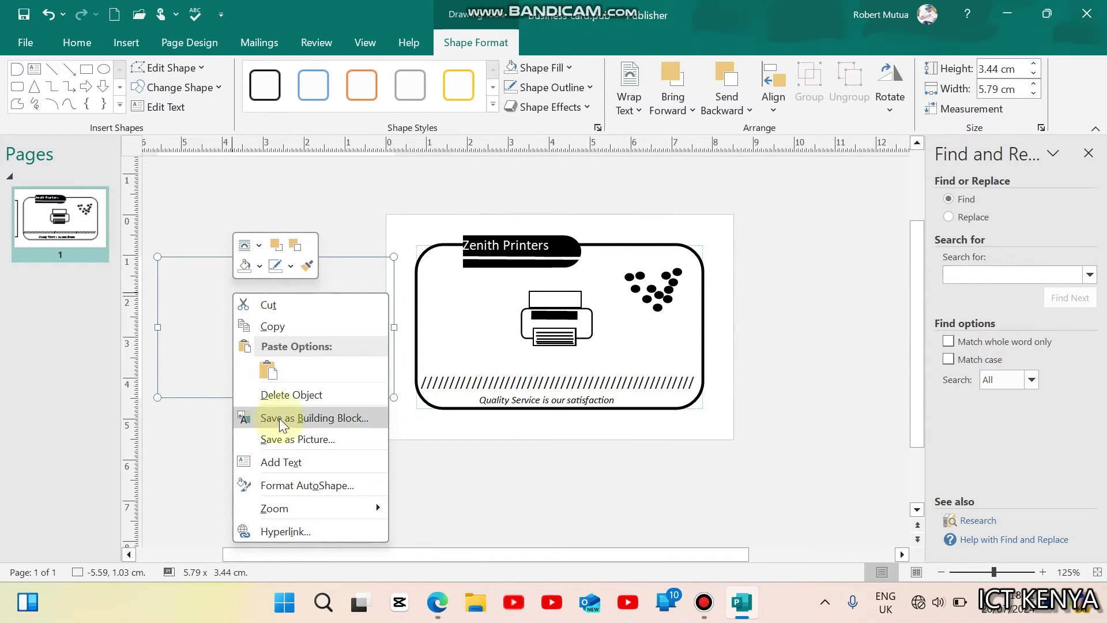
left_click(281, 455)
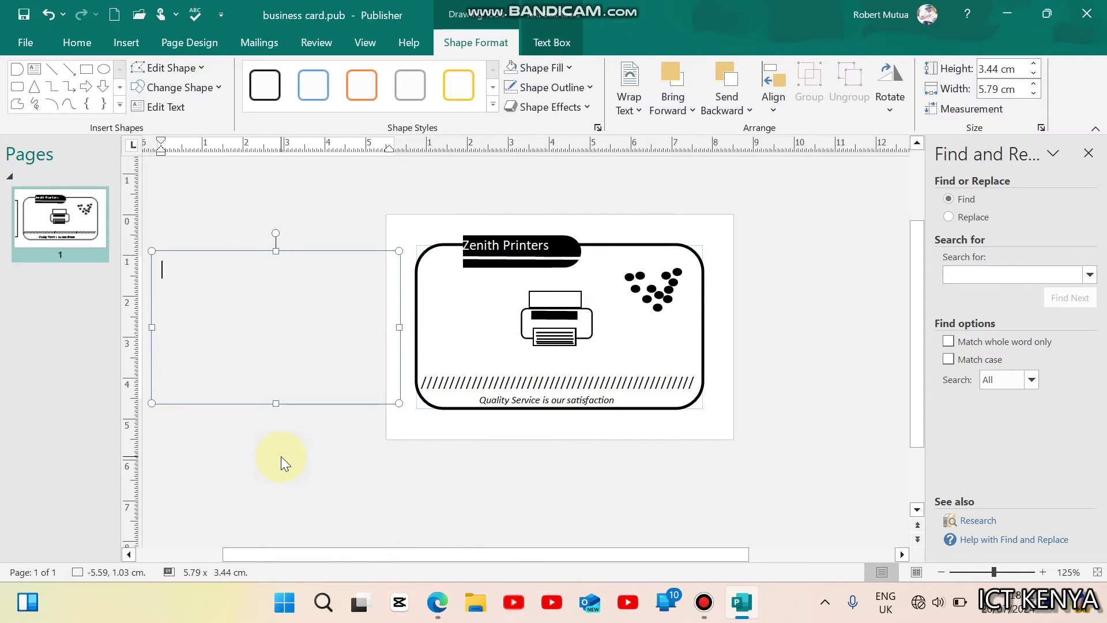
type("Wed")
type("cre")
type("ate")
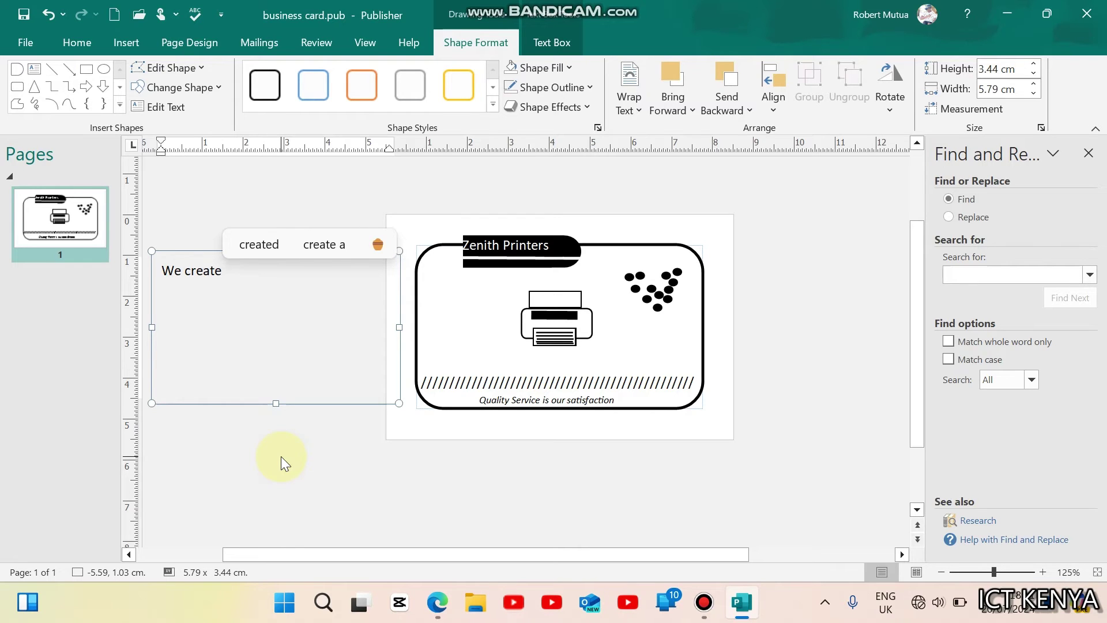
type(":")
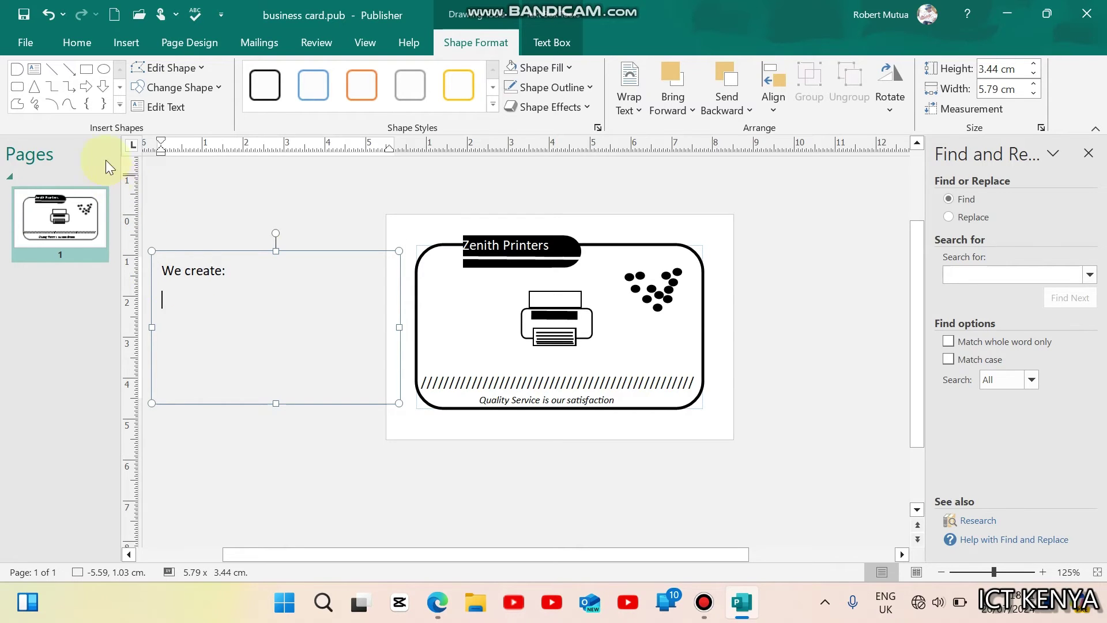
left_click(73, 42)
left_click(375, 74)
left_click(439, 135)
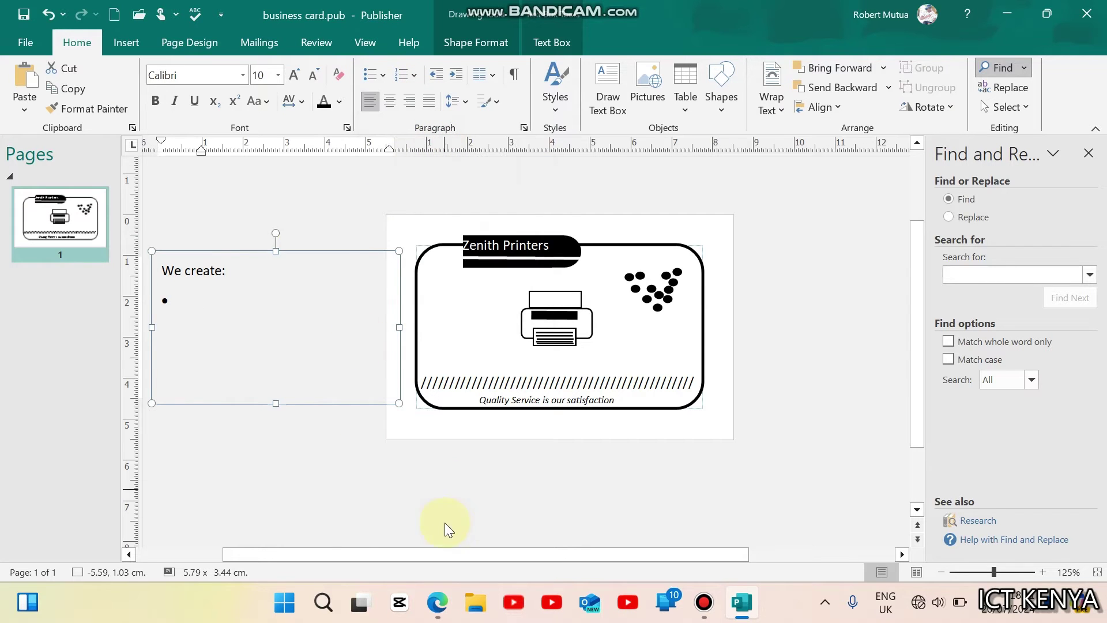
left_click(437, 602)
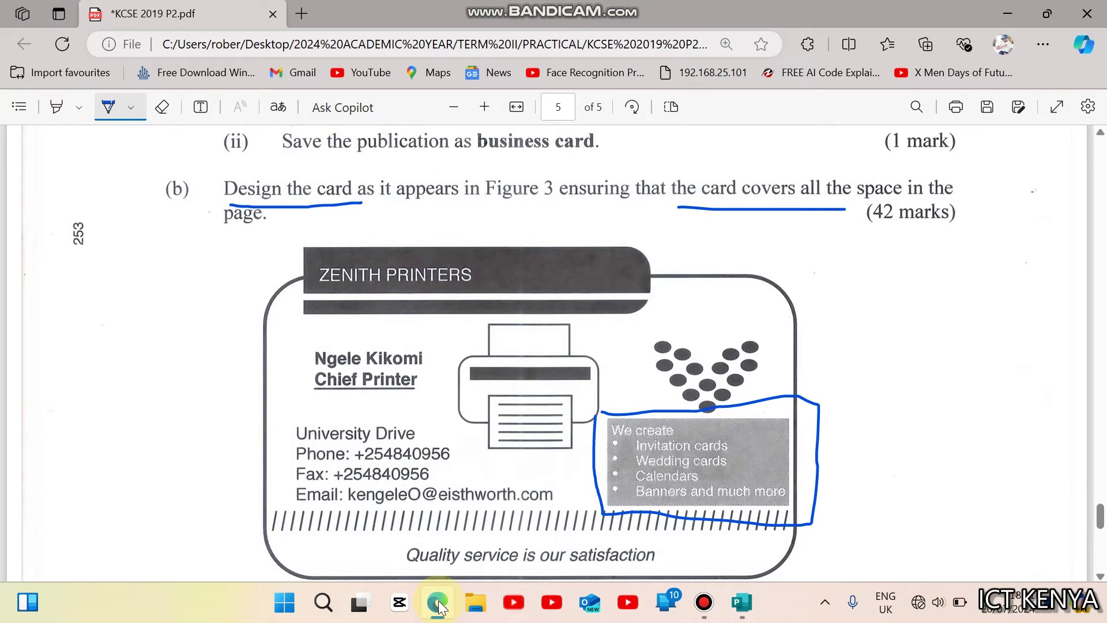
left_click(439, 600)
Step: Type the bullet items Invitation cards, Wedding cards, Calendars, and Banners and much more
type("invot")
key("BackSpace")
key("BackSpace")
type("itation cards Wedding ")
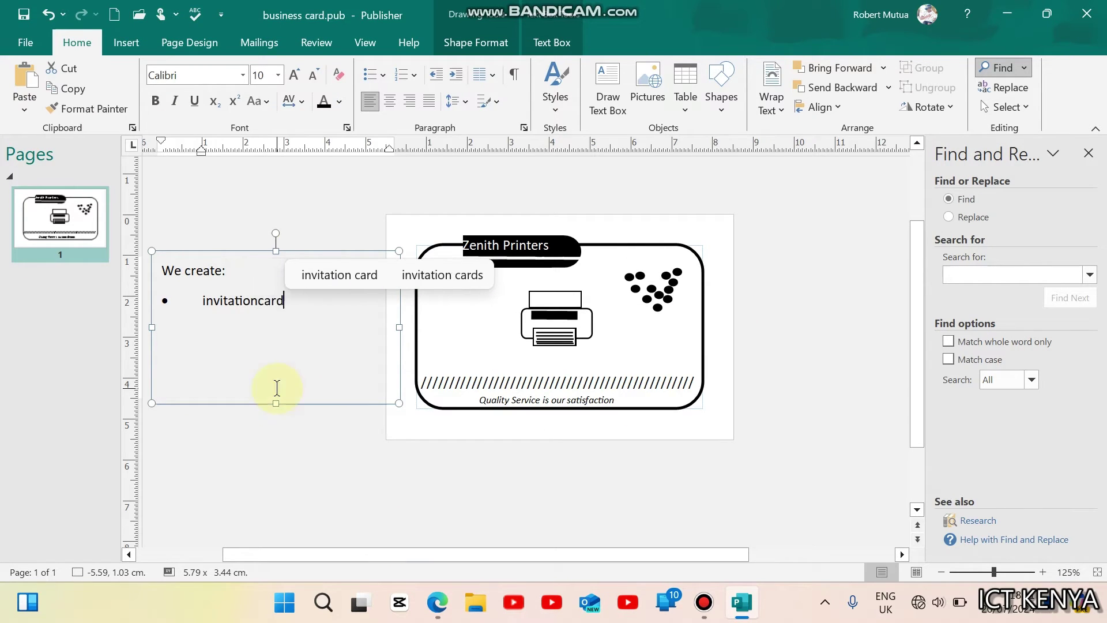
type("cards")
key("Return")
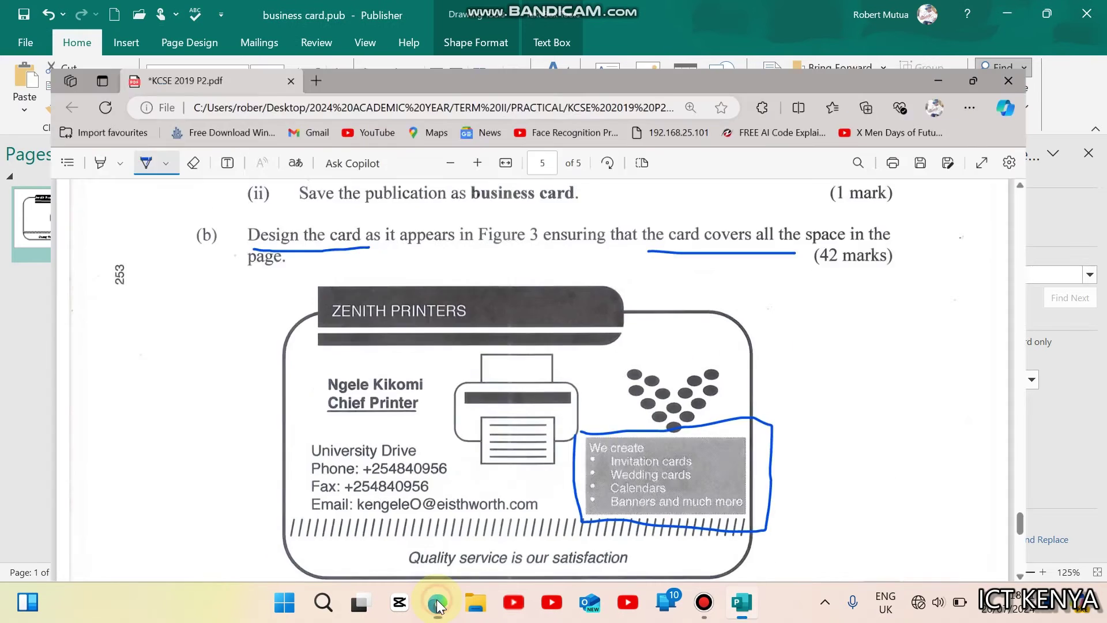
type("calendars")
key("Return")
type("banners")
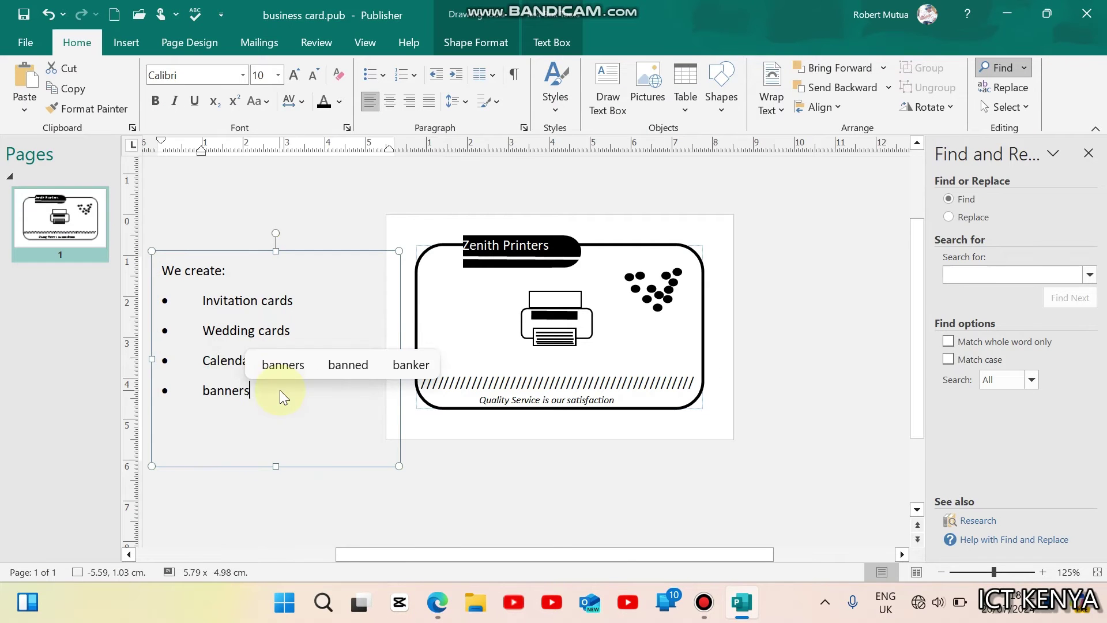
type(" and  much more")
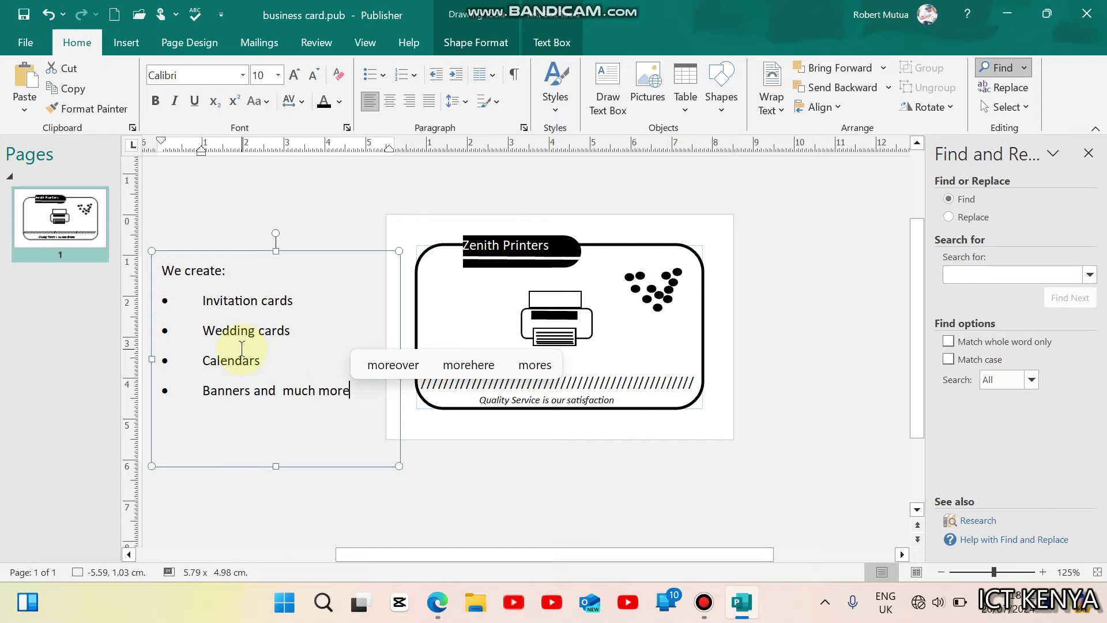
Step: Reduce the whole list's font size to 6
key("ctrl+a")
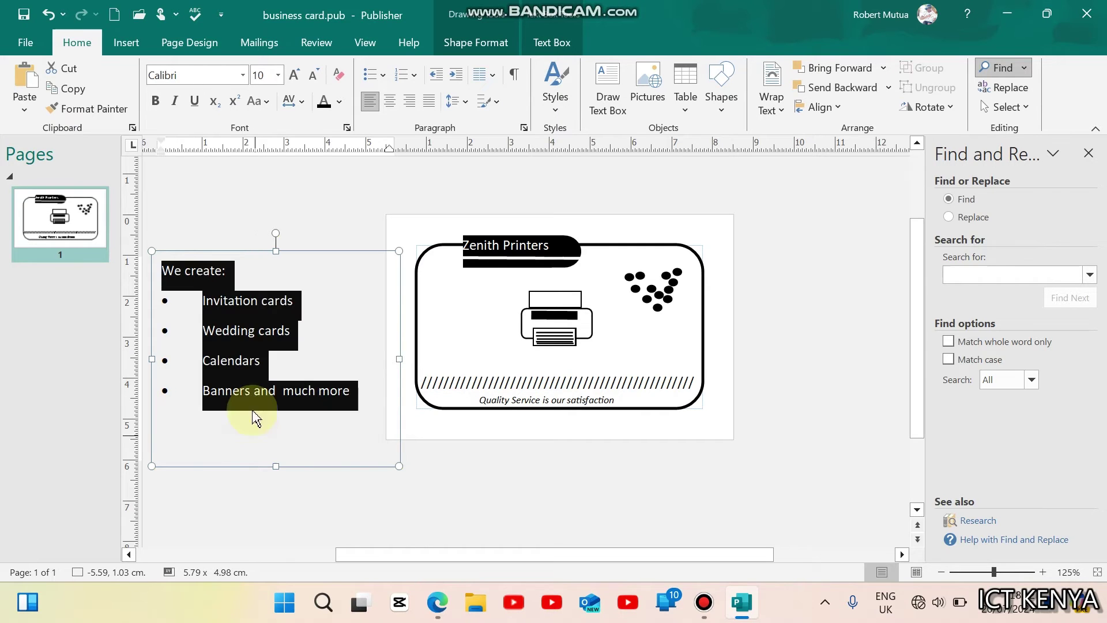
left_click(316, 78)
left_click(316, 77)
left_click(316, 78)
left_click(316, 78)
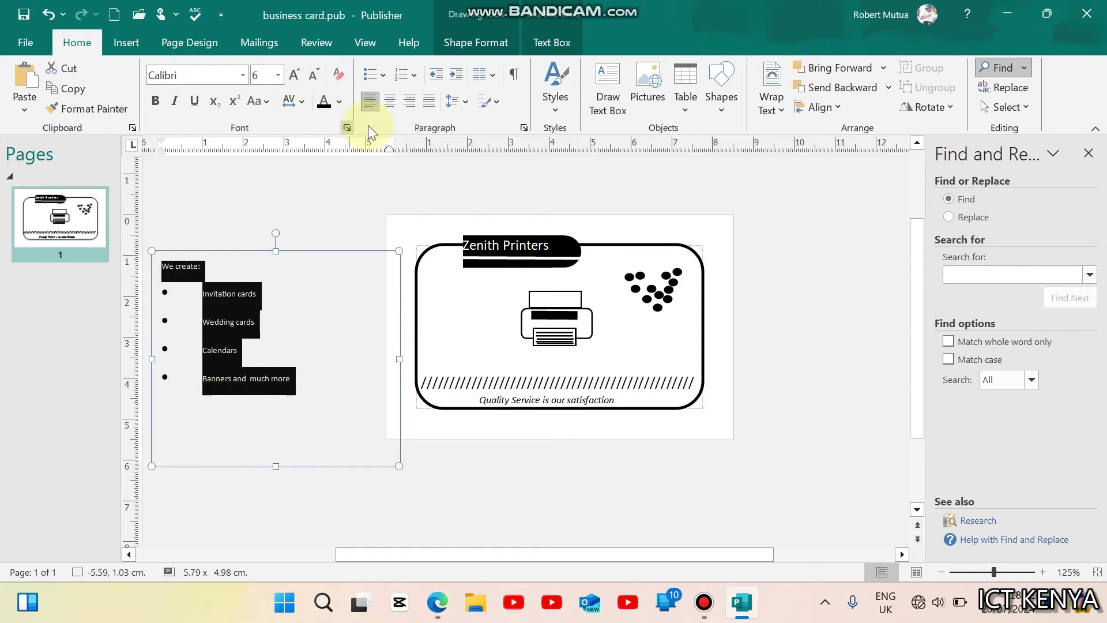
left_click(267, 321)
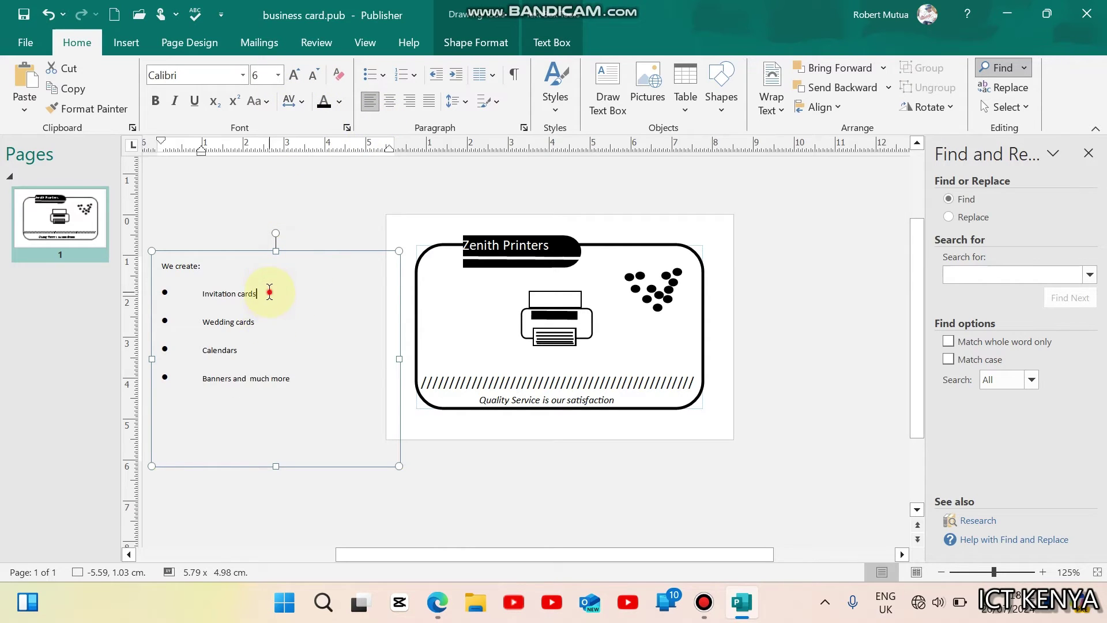
left_click_drag(269, 292, 196, 292)
left_click(296, 402)
Step: Start adjusting the bullet list indent in Bullets and Numbering
left_click(385, 75)
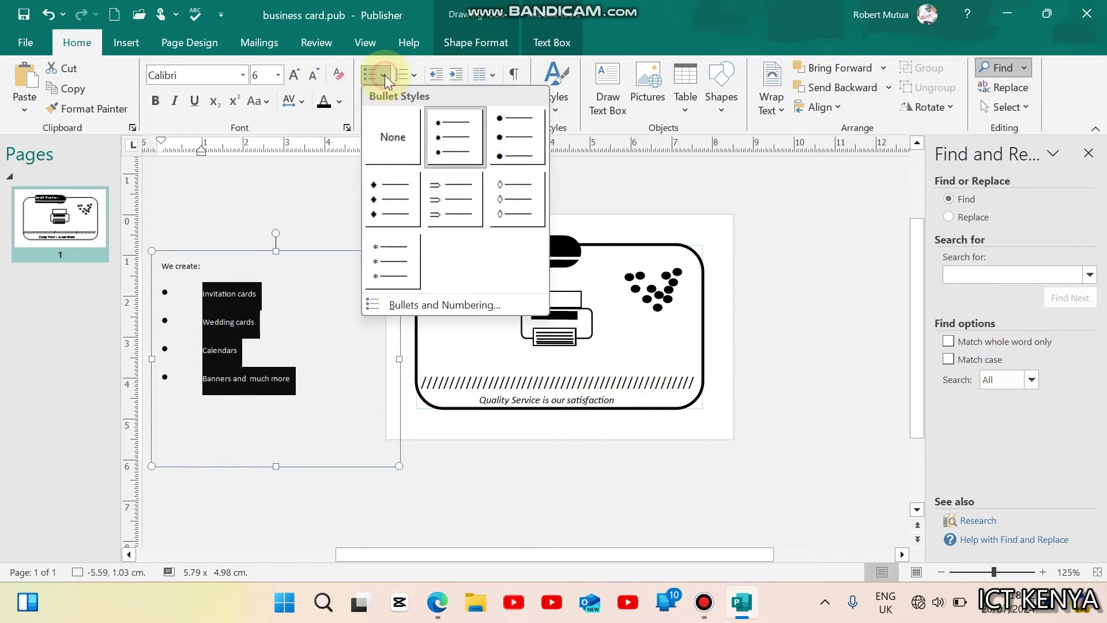
left_click(428, 301)
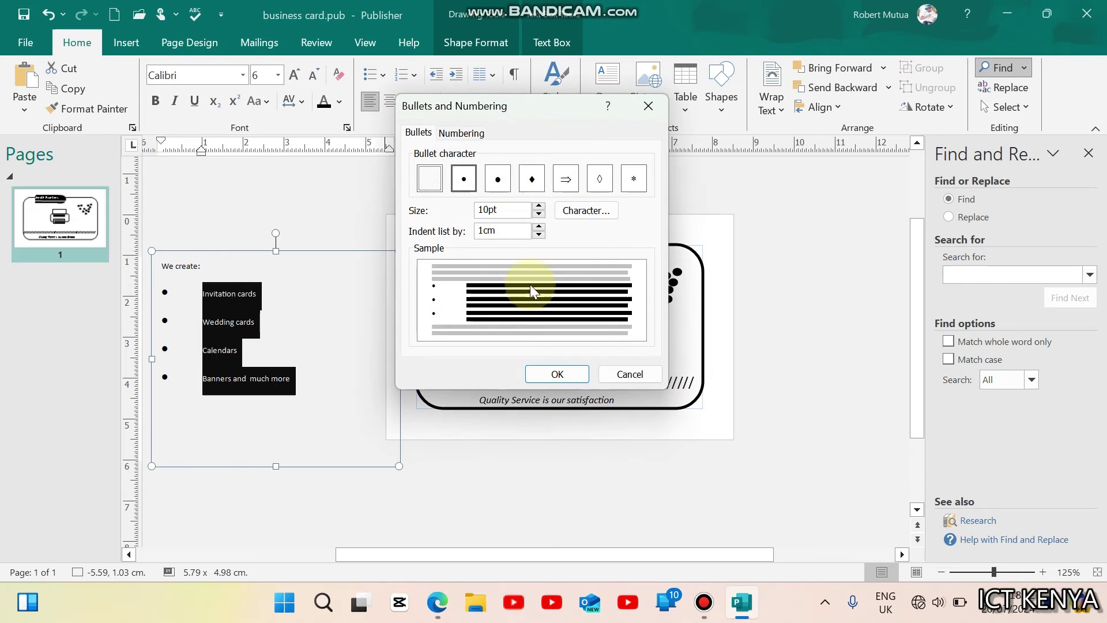
left_click(538, 227)
left_click(539, 234)
Step: Bring the bullet indent down to 0.5cm and apply it
left_click(538, 234)
left_click(538, 235)
left_click(538, 234)
left_click(545, 373)
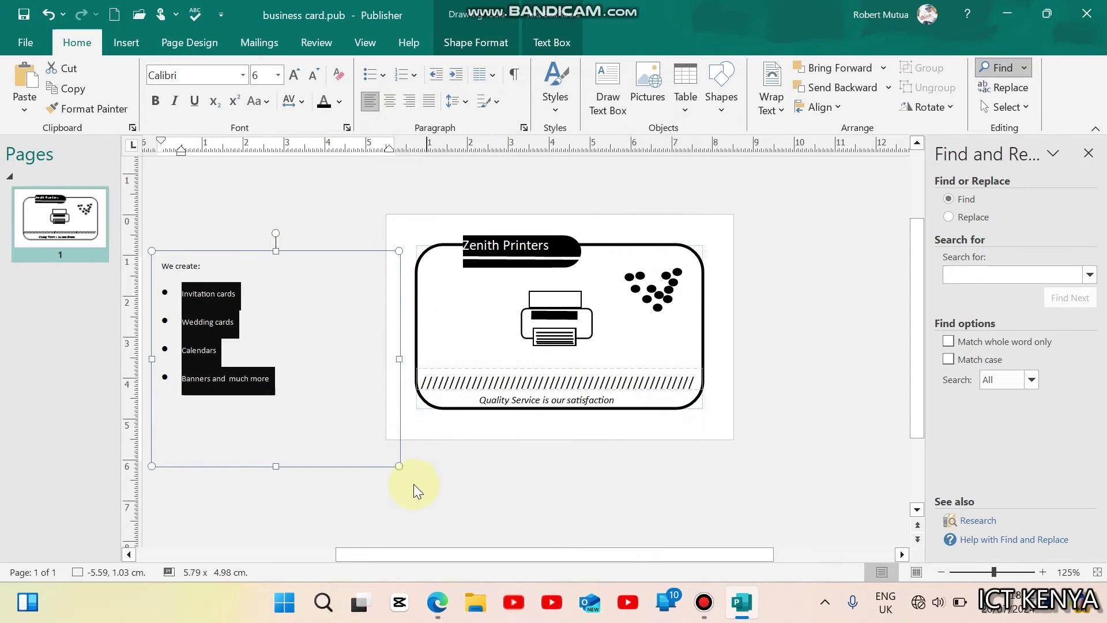
left_click(385, 508)
Step: Set the list's spacing between lines to 0.44sp
left_click(231, 336)
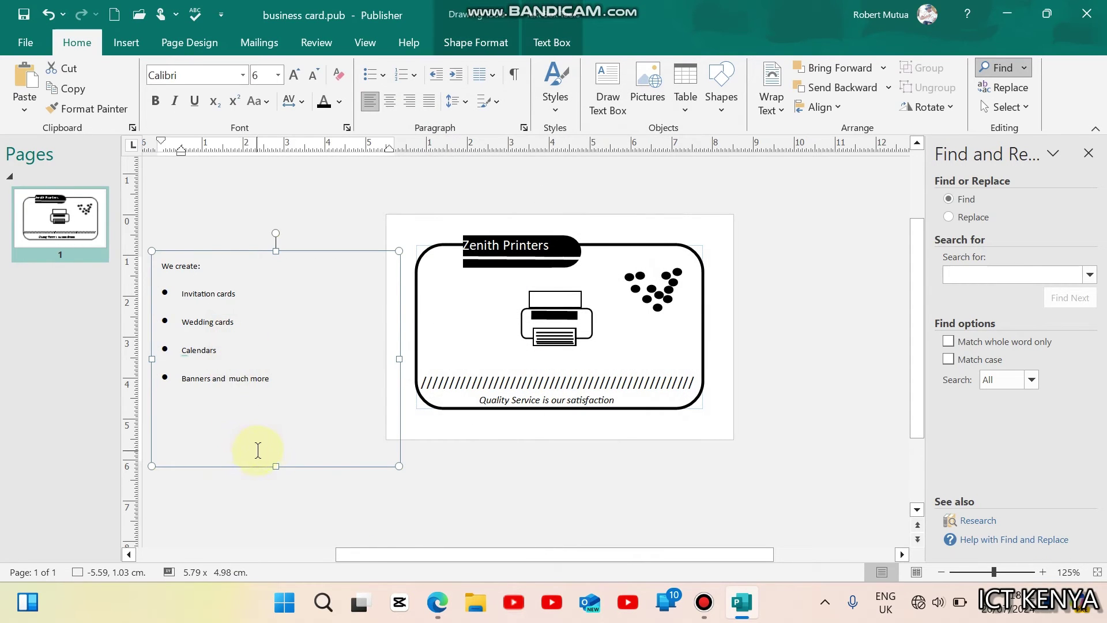
left_click_drag(276, 422, 149, 282)
left_click(458, 105)
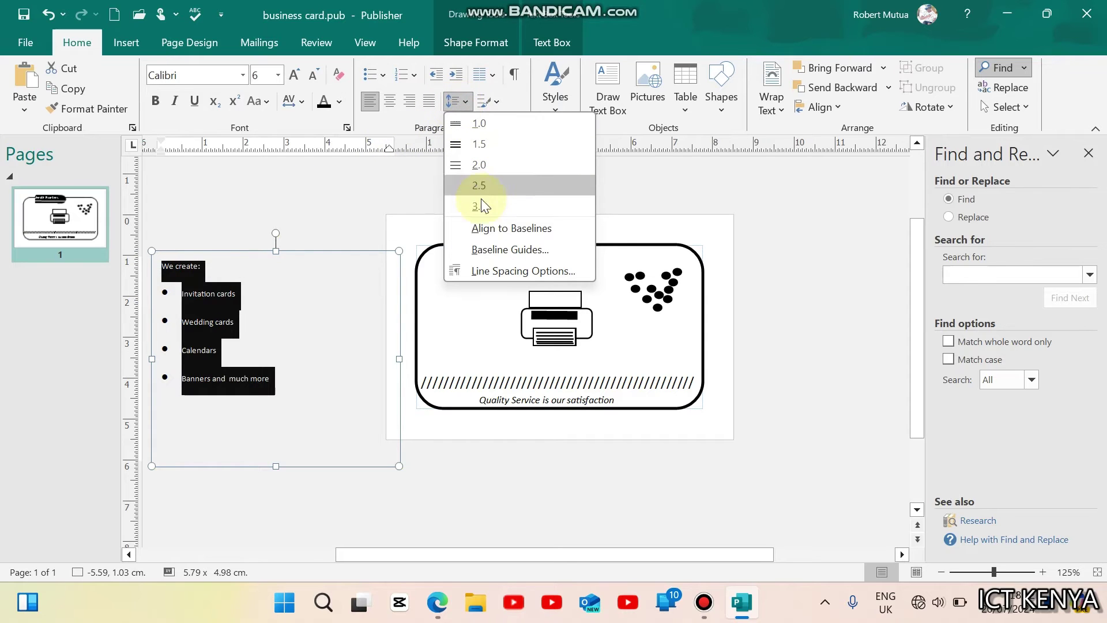
left_click(483, 250)
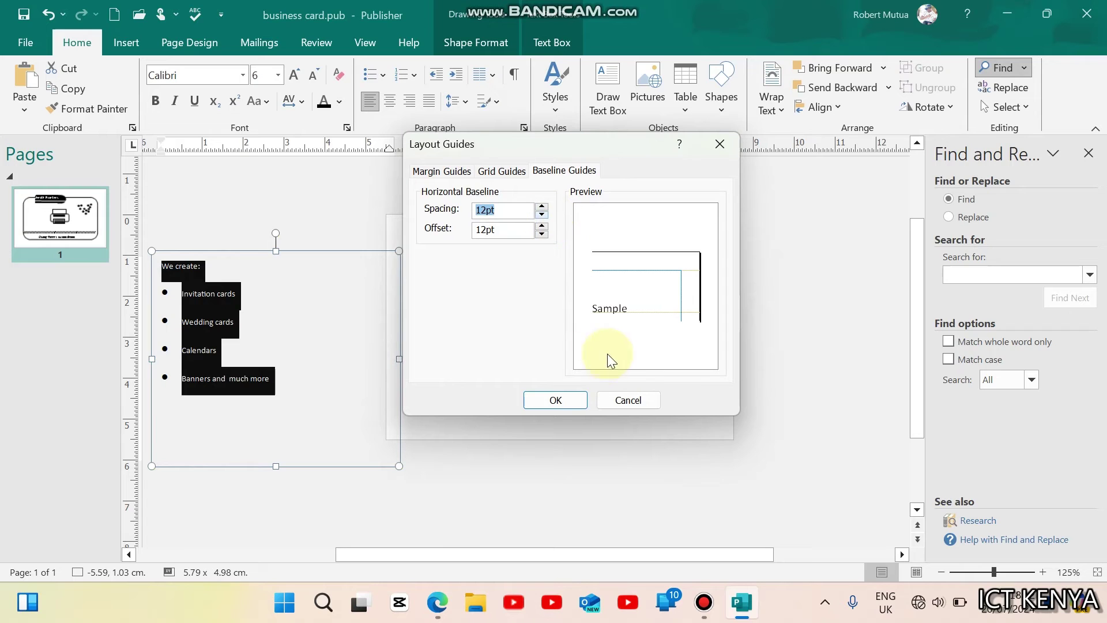
left_click(620, 400)
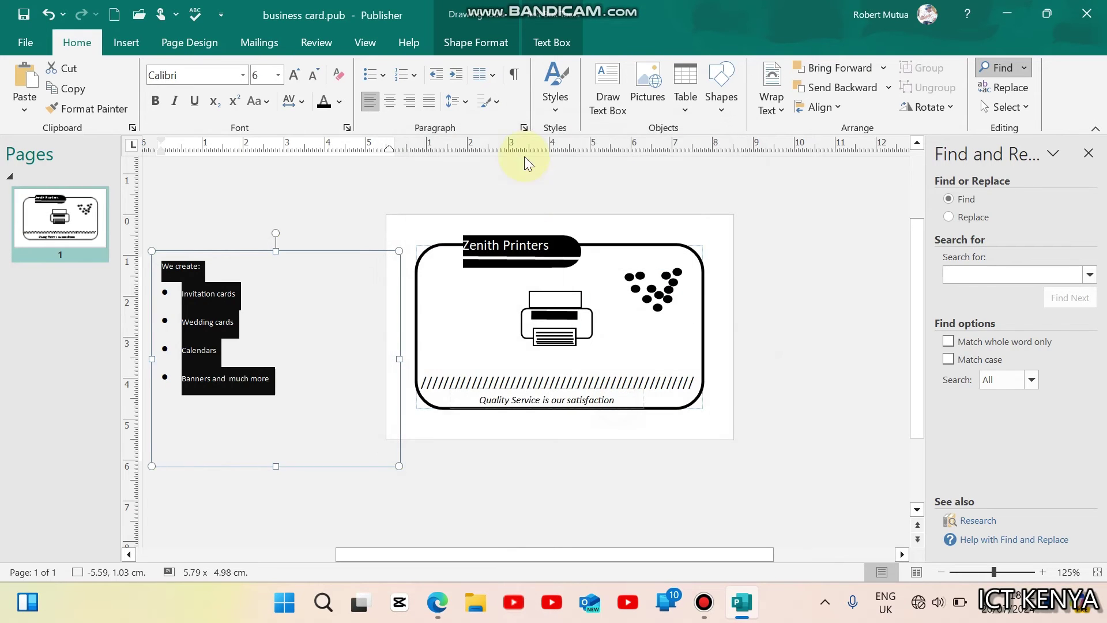
left_click(459, 105)
left_click(502, 272)
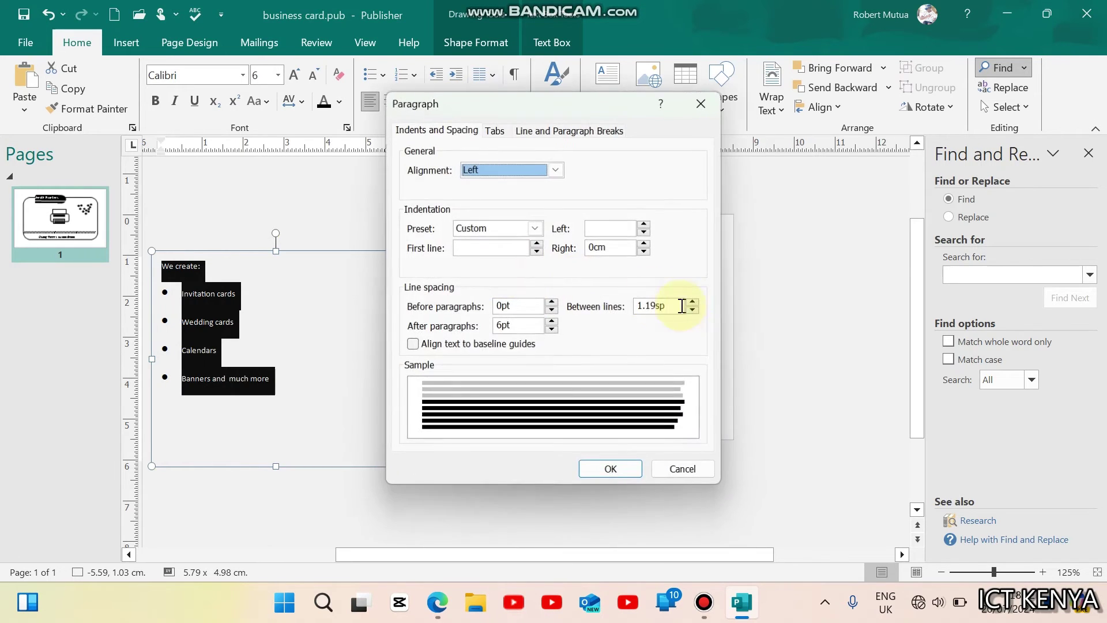
left_click(693, 311)
left_click(694, 311)
left_click(618, 469)
left_click(310, 361)
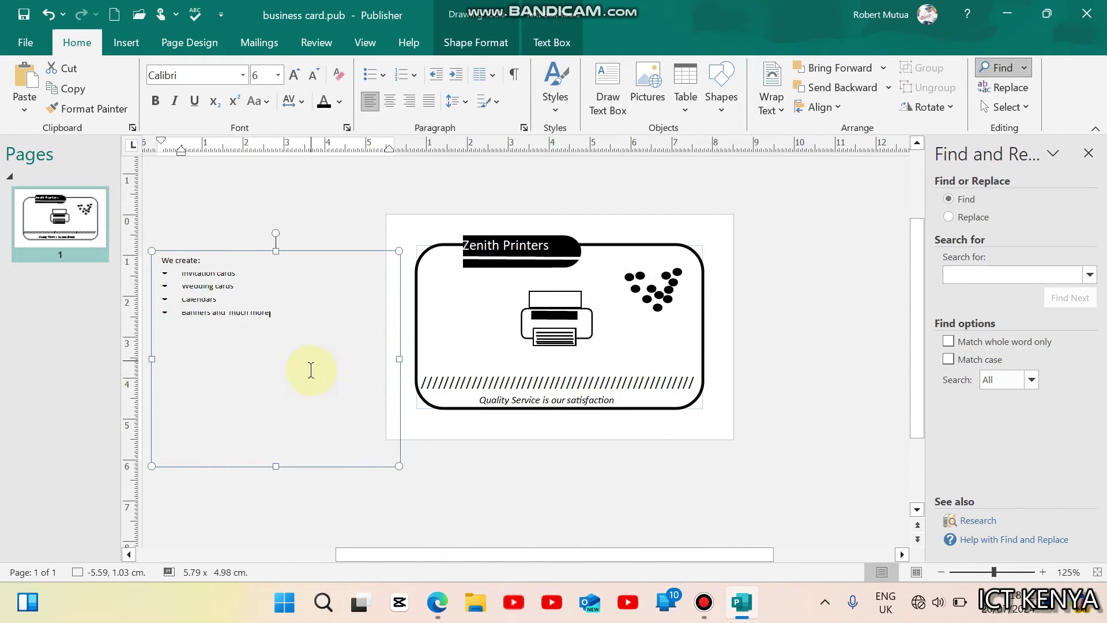
left_click(330, 515)
Step: Shrink the We create list box and move it onto the card below the dots
left_click(230, 361)
left_click_drag(276, 466, 238, 334)
left_click_drag(394, 294, 284, 295)
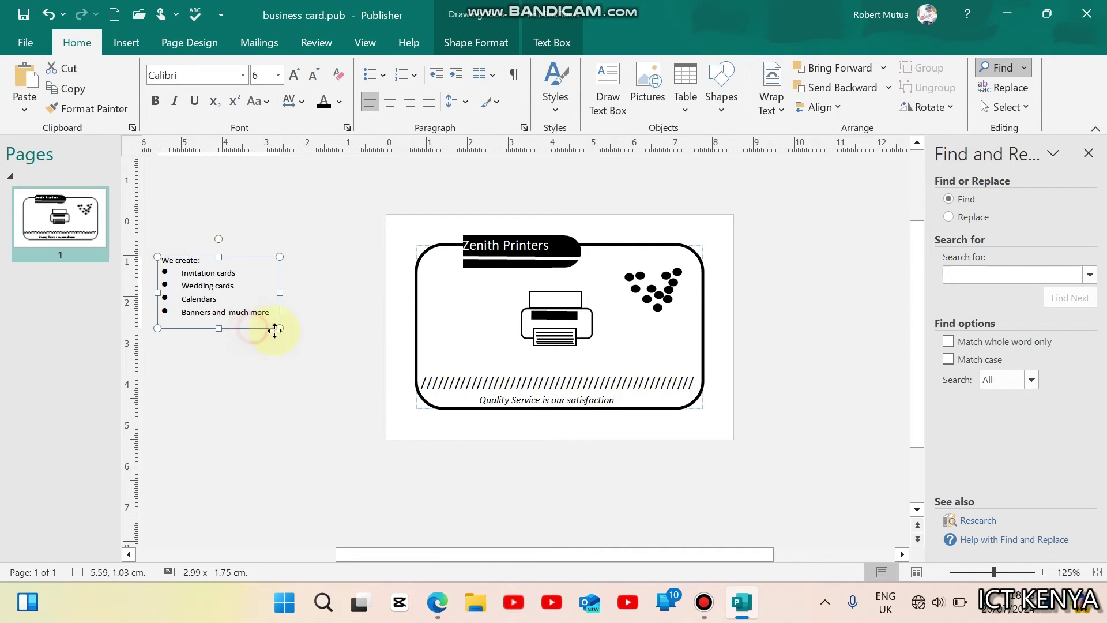
left_click_drag(346, 342, 692, 375)
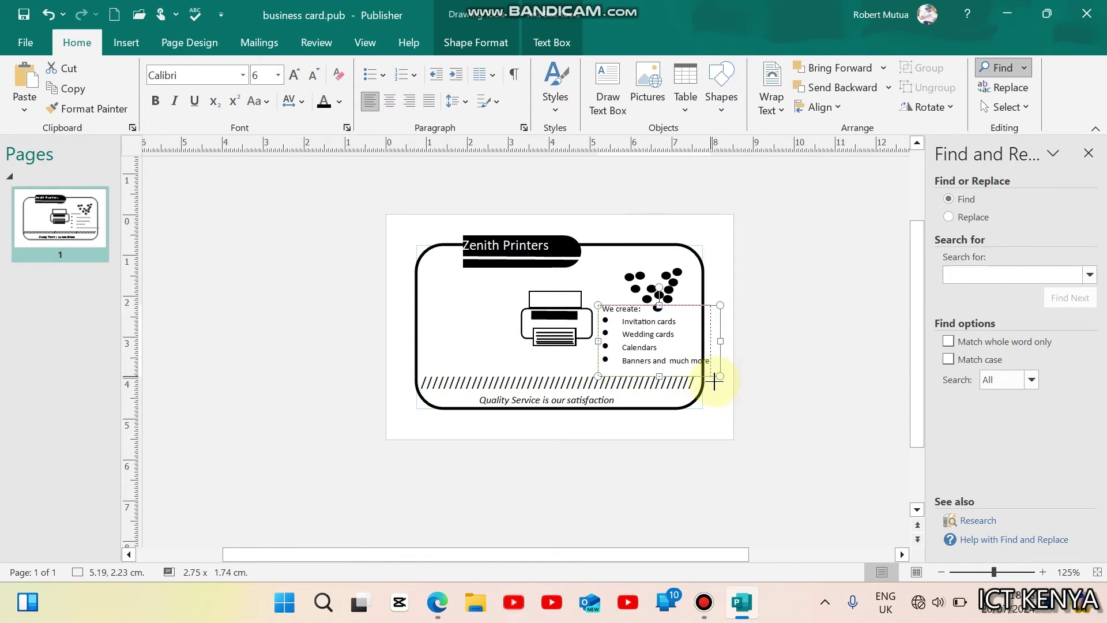
left_click_drag(718, 381, 714, 378)
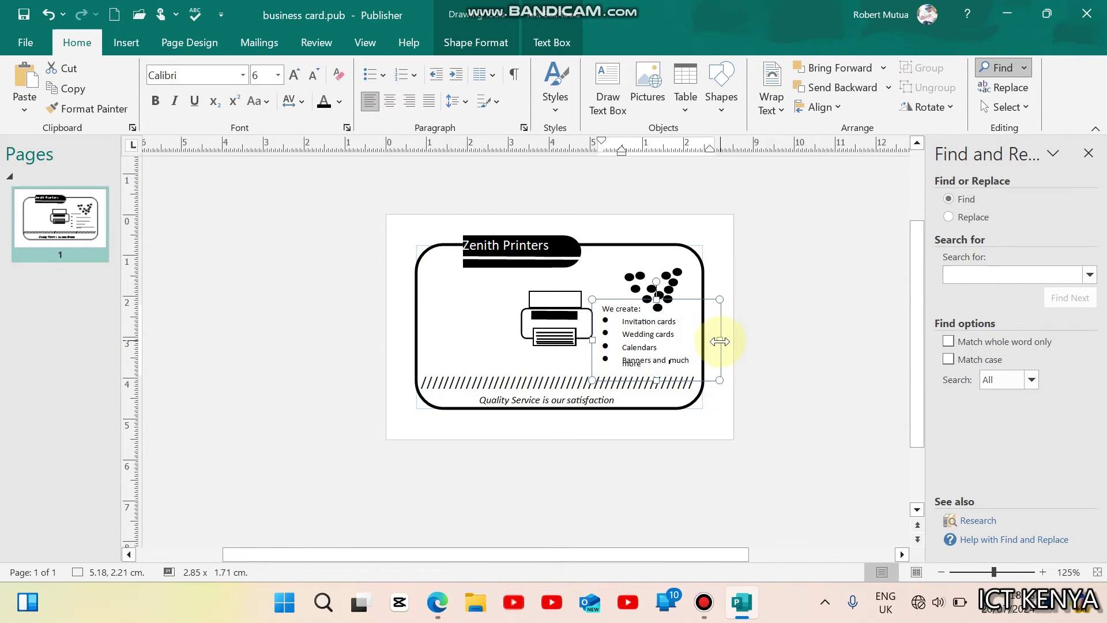
left_click_drag(717, 335, 720, 352)
left_click(745, 382)
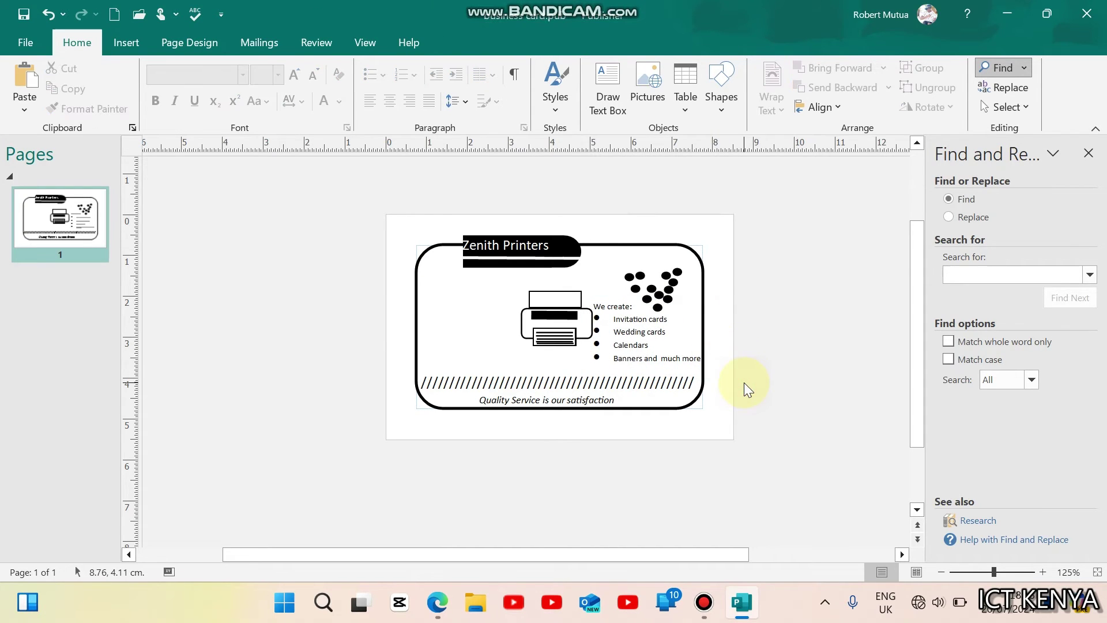
Step: Reduce the list text to size 5 and narrow its box to 2.78 × 1.71 cm
left_click_drag(614, 330, 640, 346)
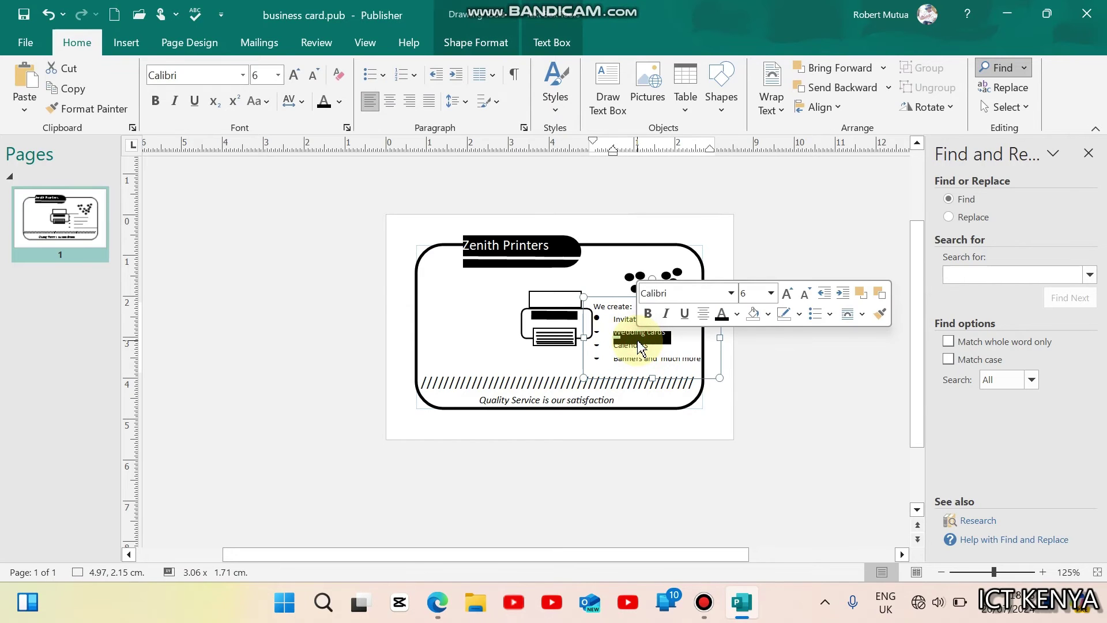
key("ctrl+a")
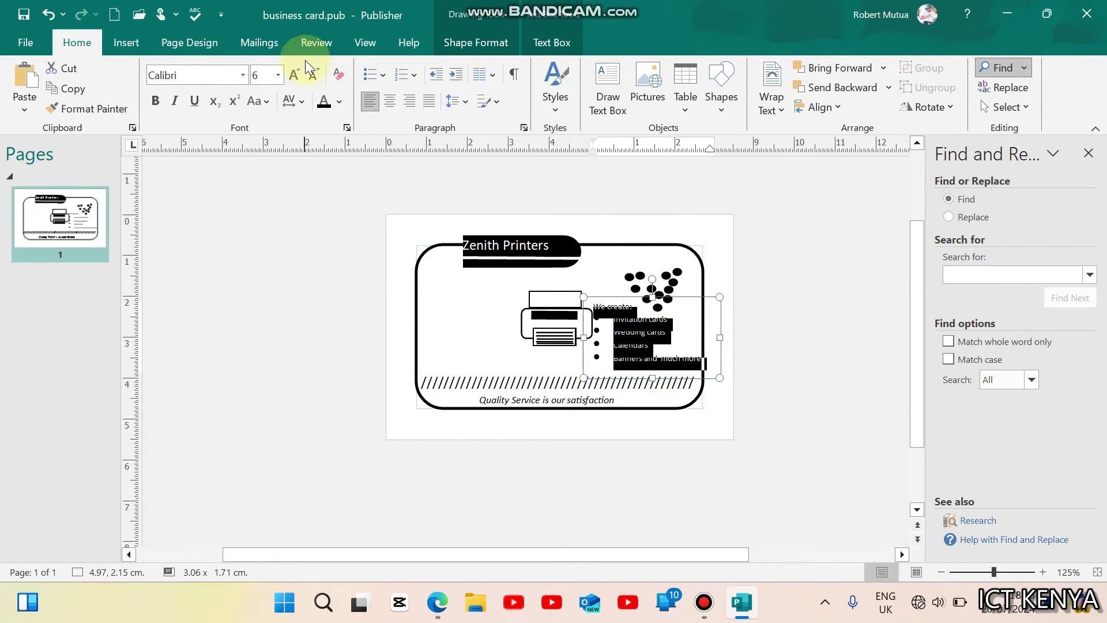
left_click(312, 74)
left_click(750, 397)
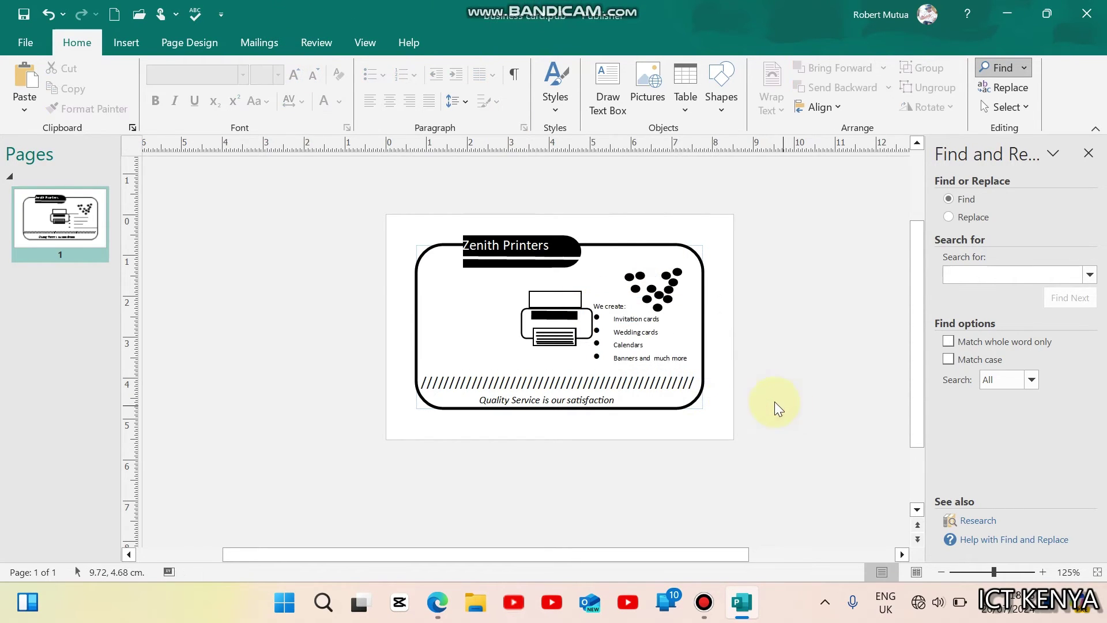
left_click(646, 347)
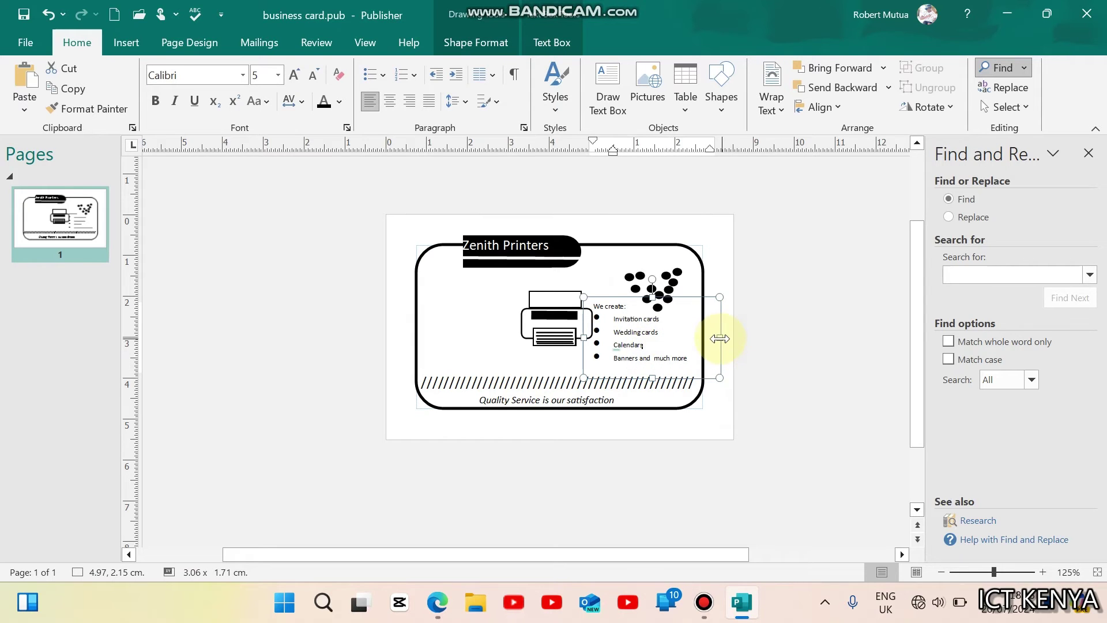
left_click_drag(720, 337, 708, 338)
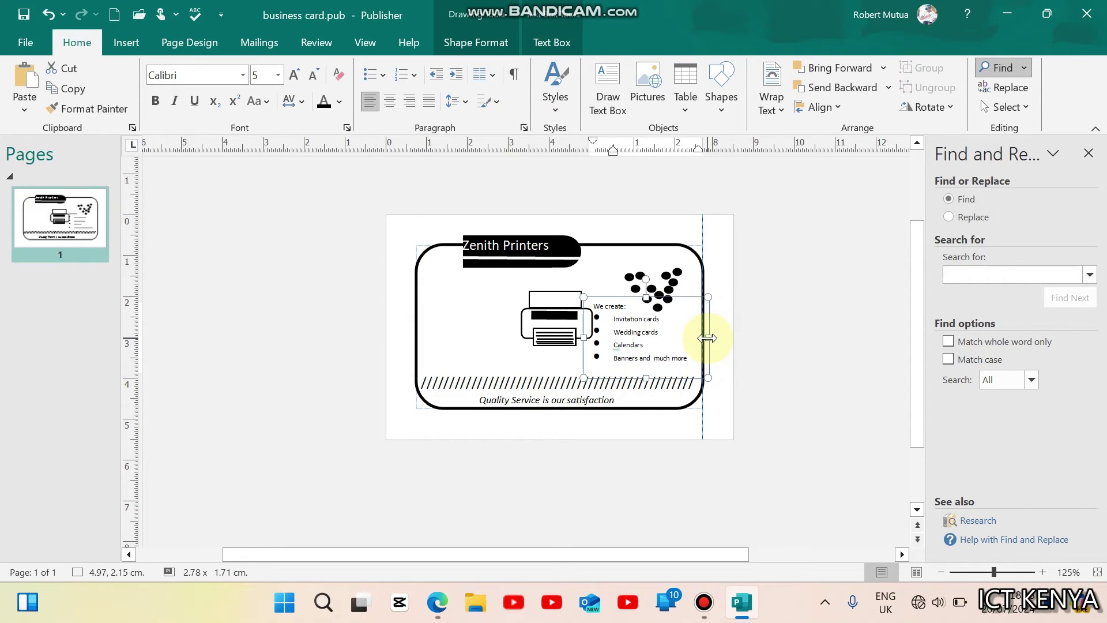
left_click(438, 602)
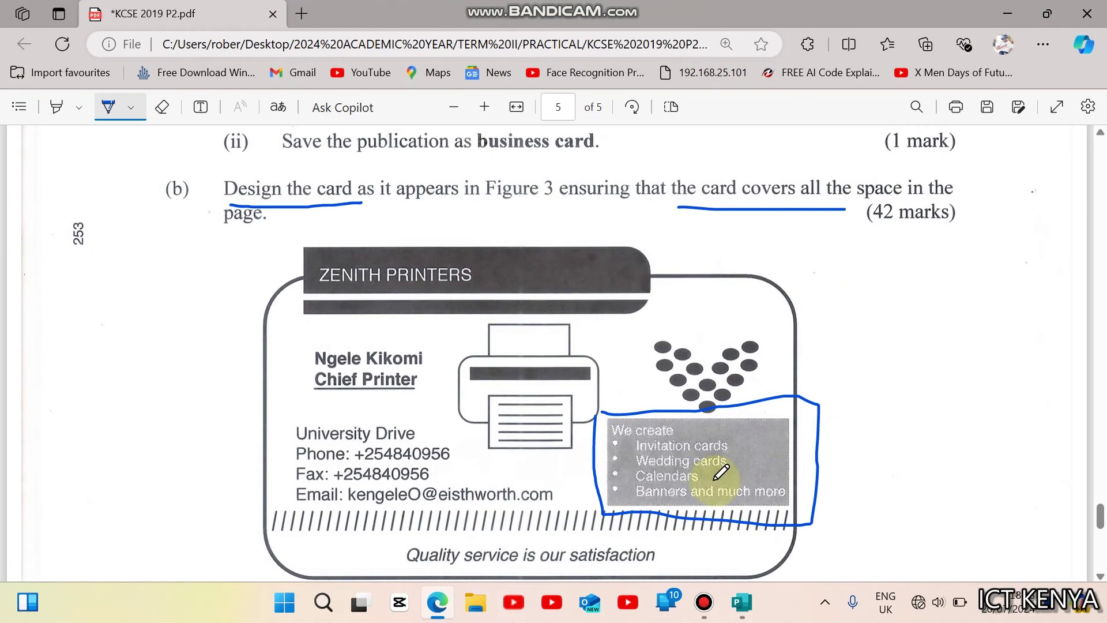
left_click(438, 603)
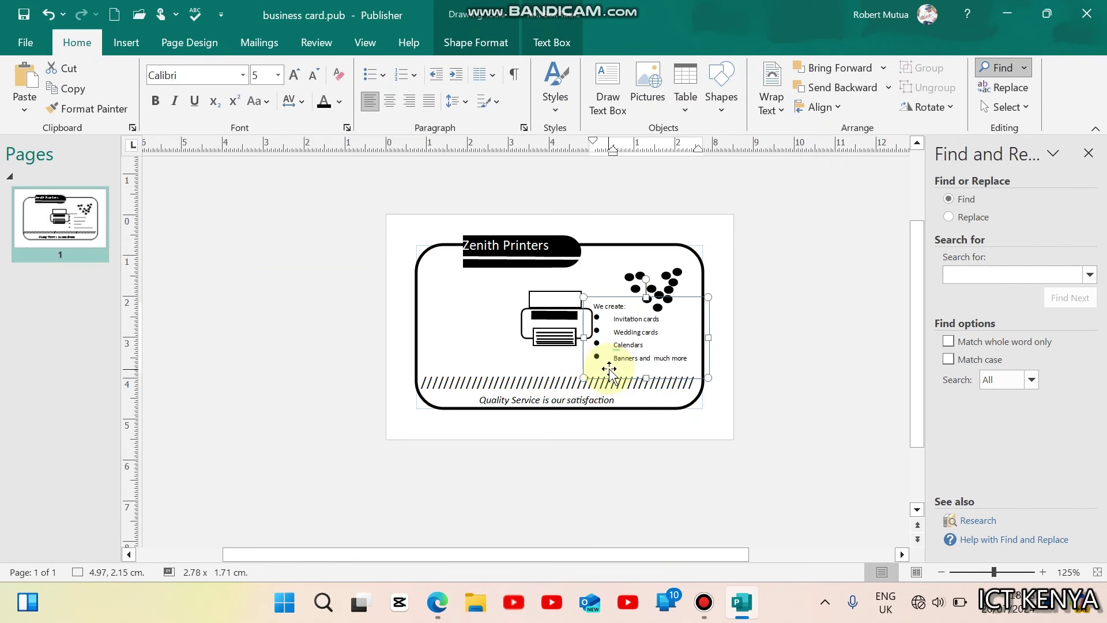
Step: Fill the list box with grey and make its text white
left_click(487, 51)
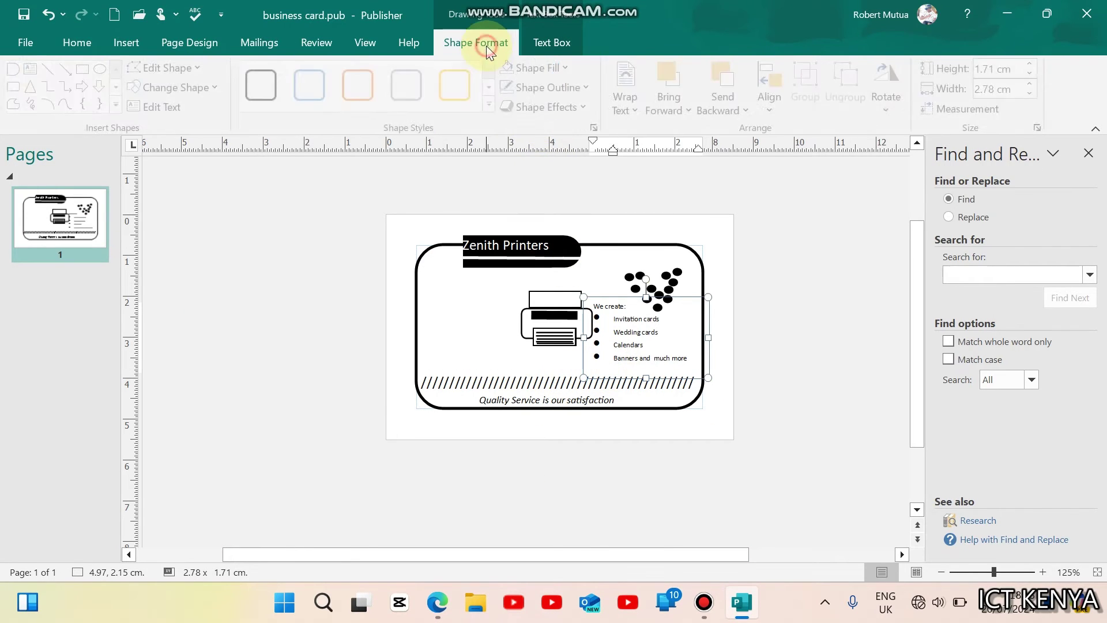
left_click(538, 68)
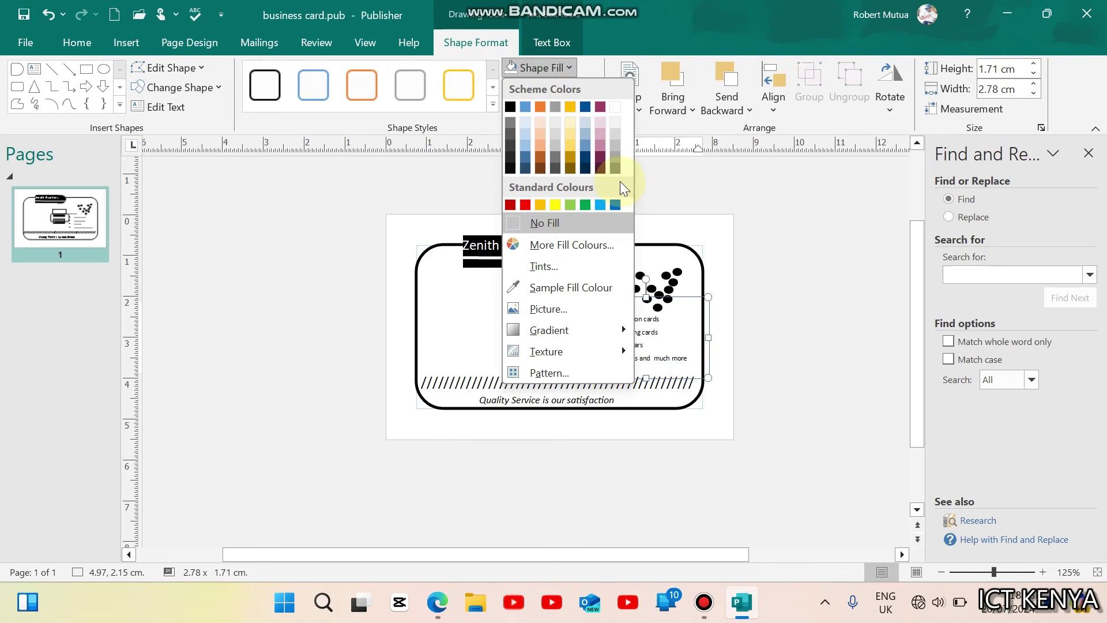
left_click(616, 158)
left_click(786, 376)
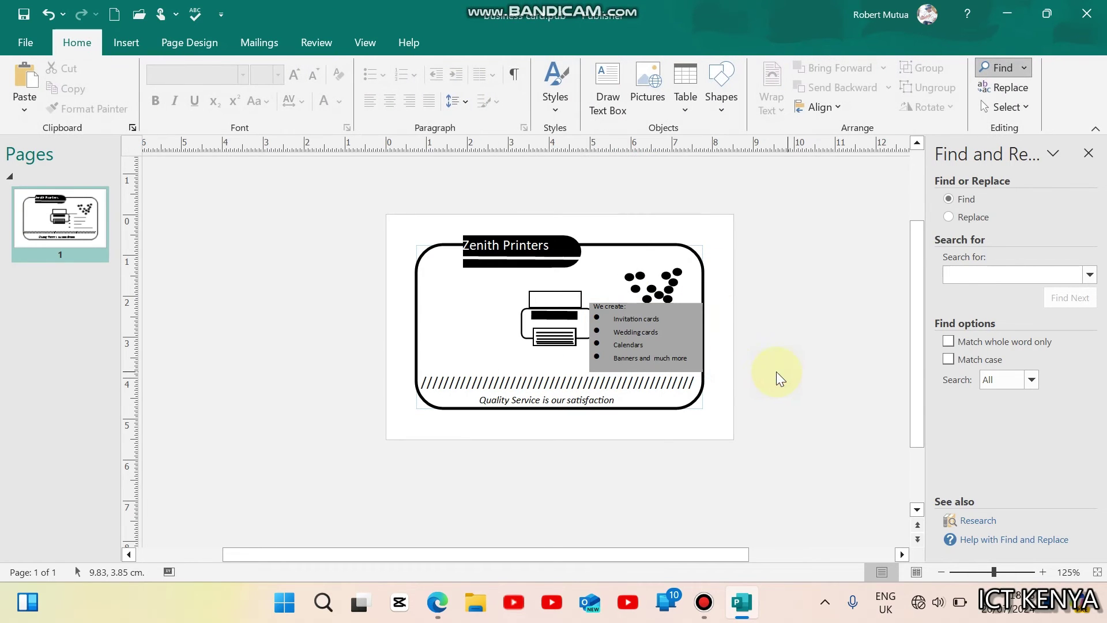
left_click_drag(688, 361, 591, 309)
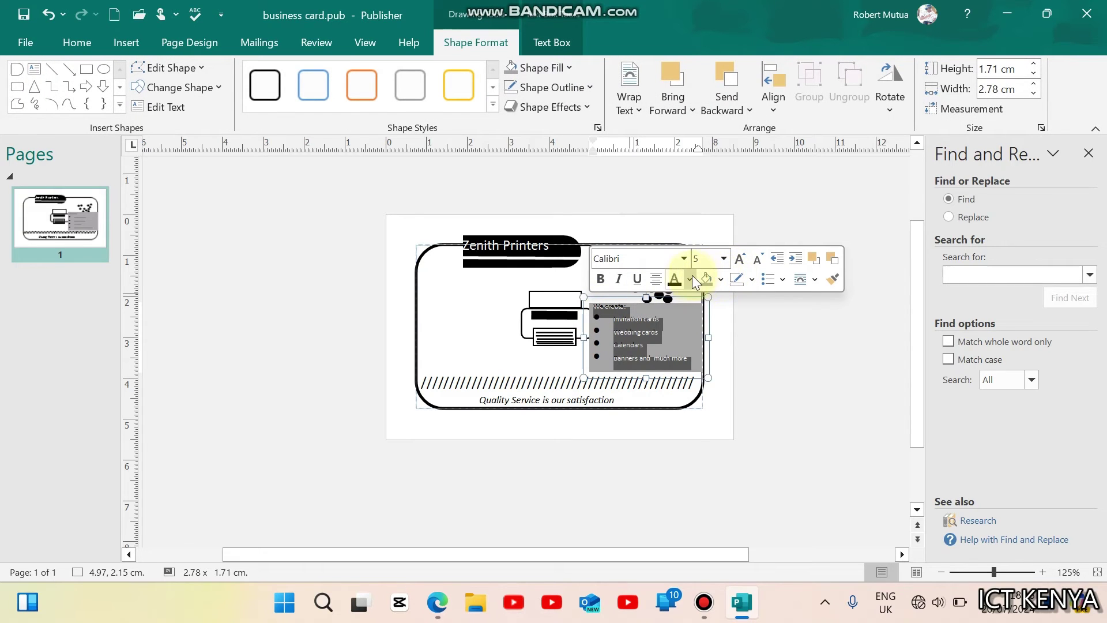
left_click(691, 280)
left_click(779, 320)
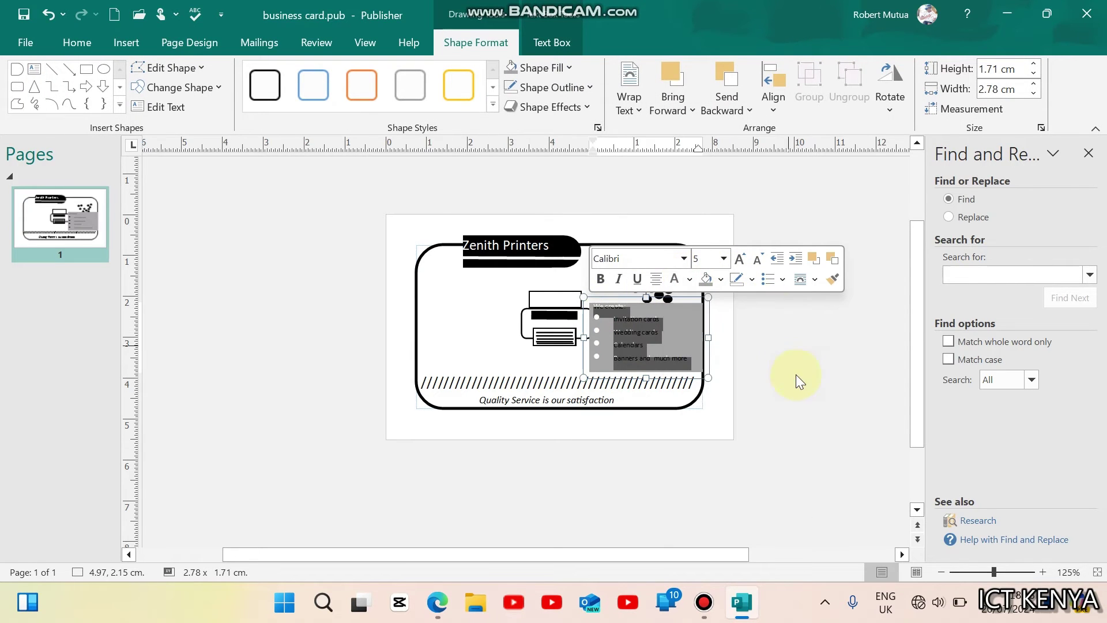
left_click(796, 375)
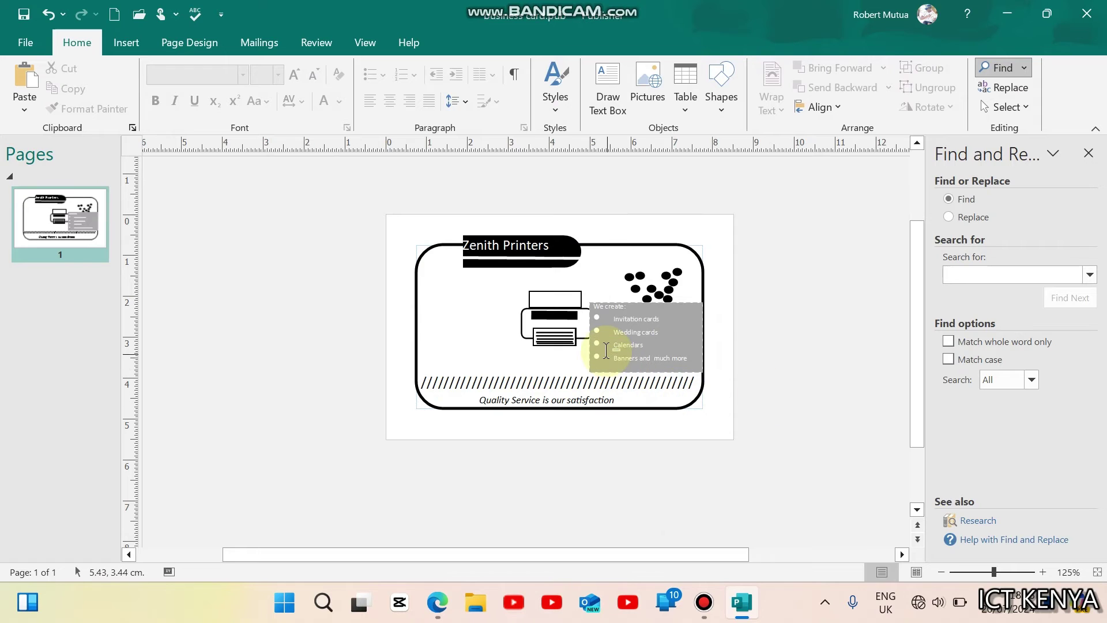
Step: Resize the grey list box to 2.61 × 1.71 cm and fit it inside the card's right edge
left_click(620, 360)
left_click(643, 352)
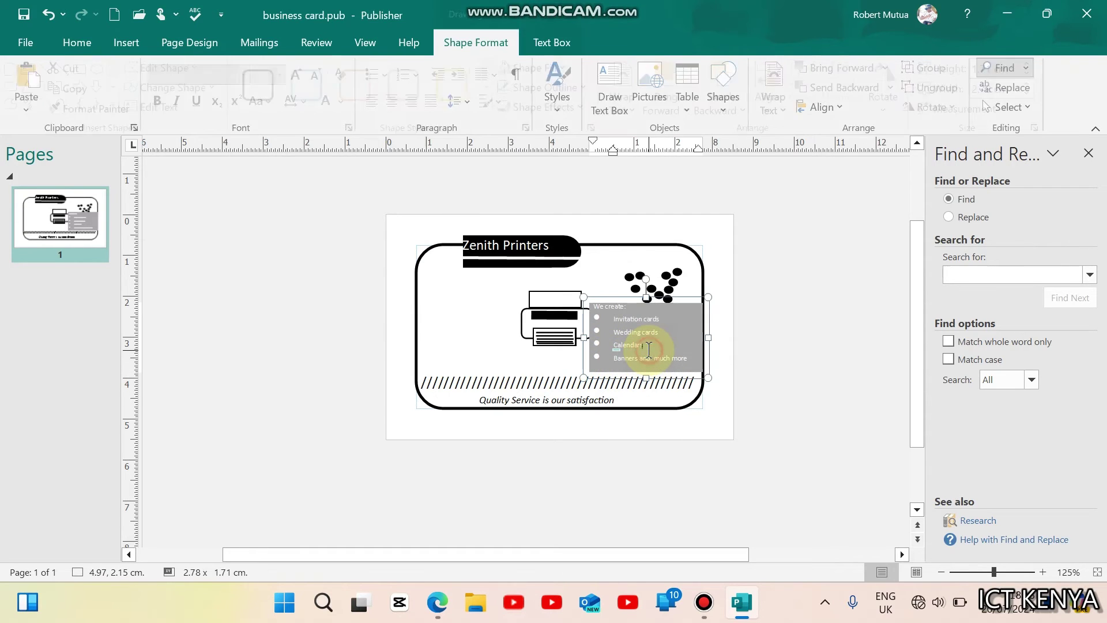
left_click(705, 375)
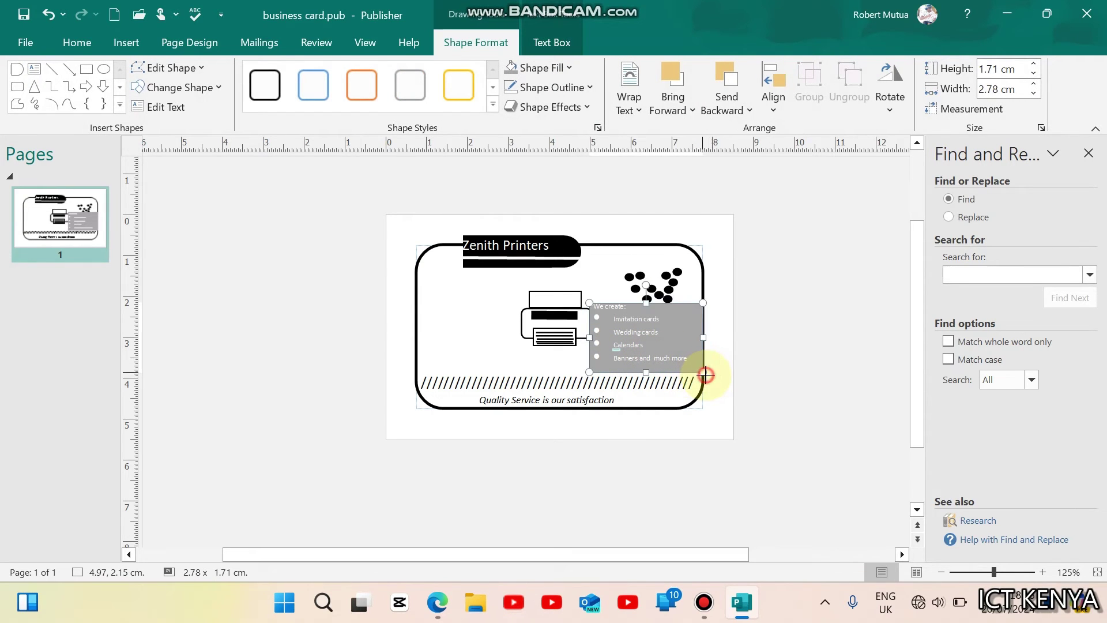
left_click_drag(702, 374, 705, 377)
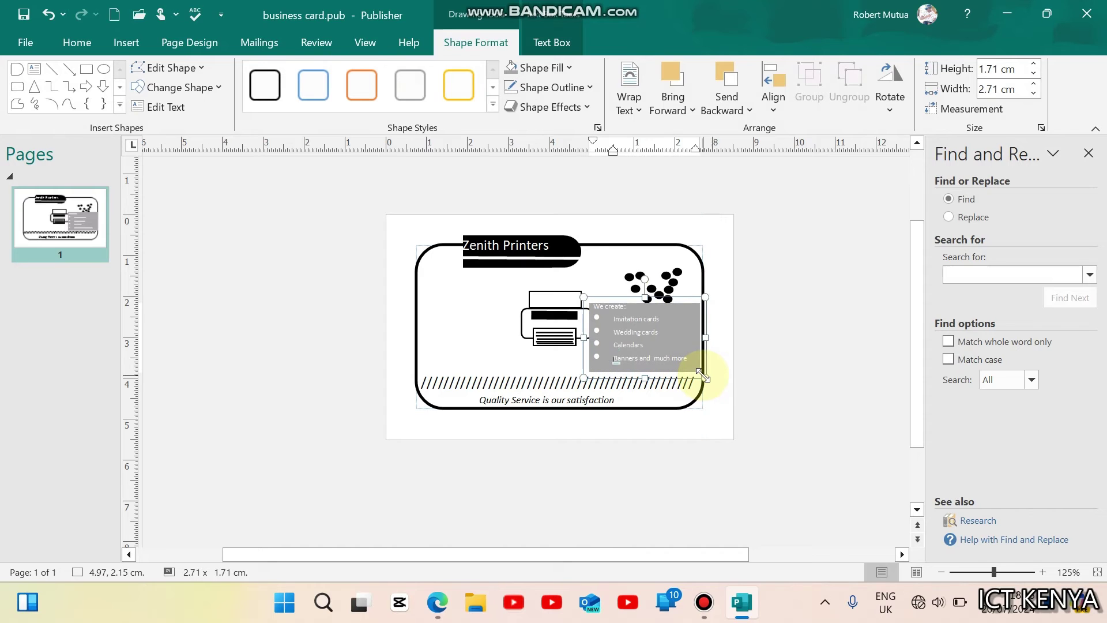
left_click(704, 362)
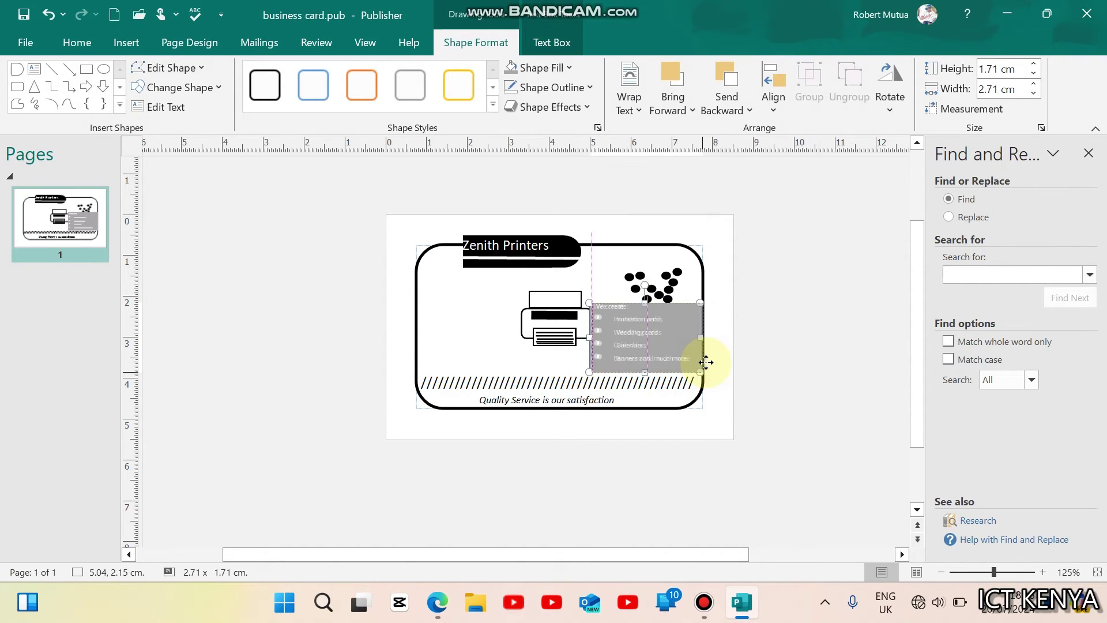
left_click_drag(706, 362, 709, 362)
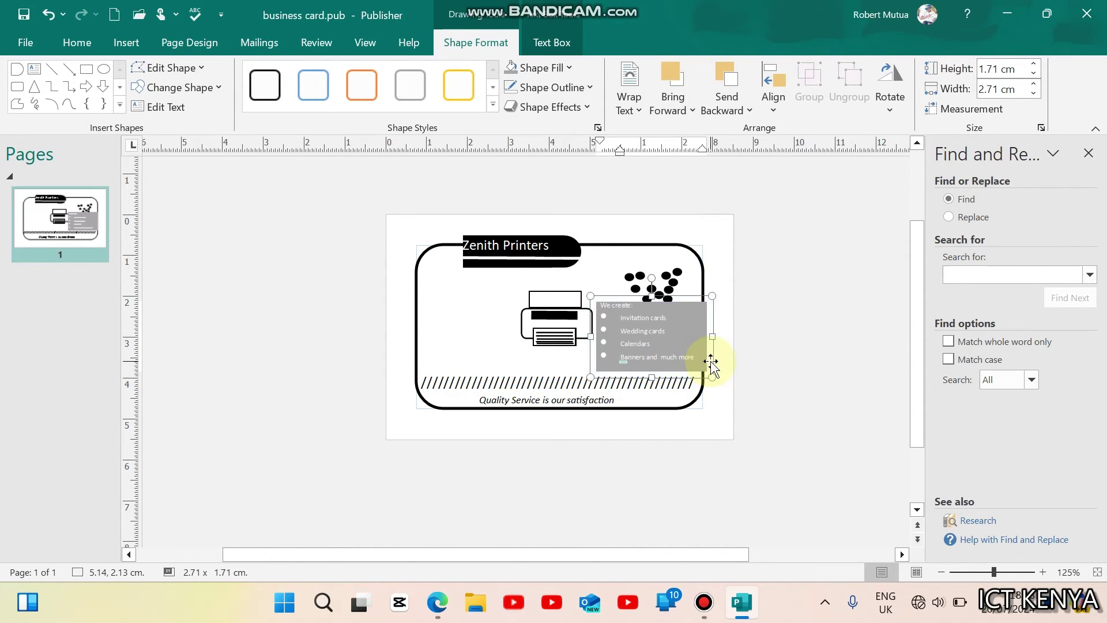
left_click(744, 410)
left_click(700, 346)
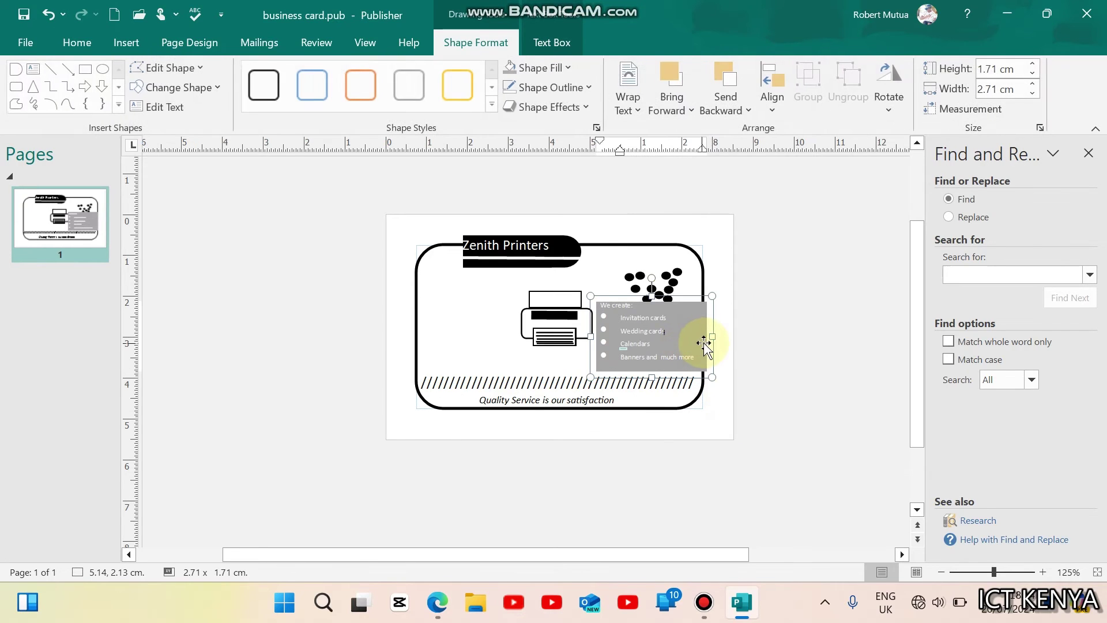
left_click_drag(708, 339, 708, 338)
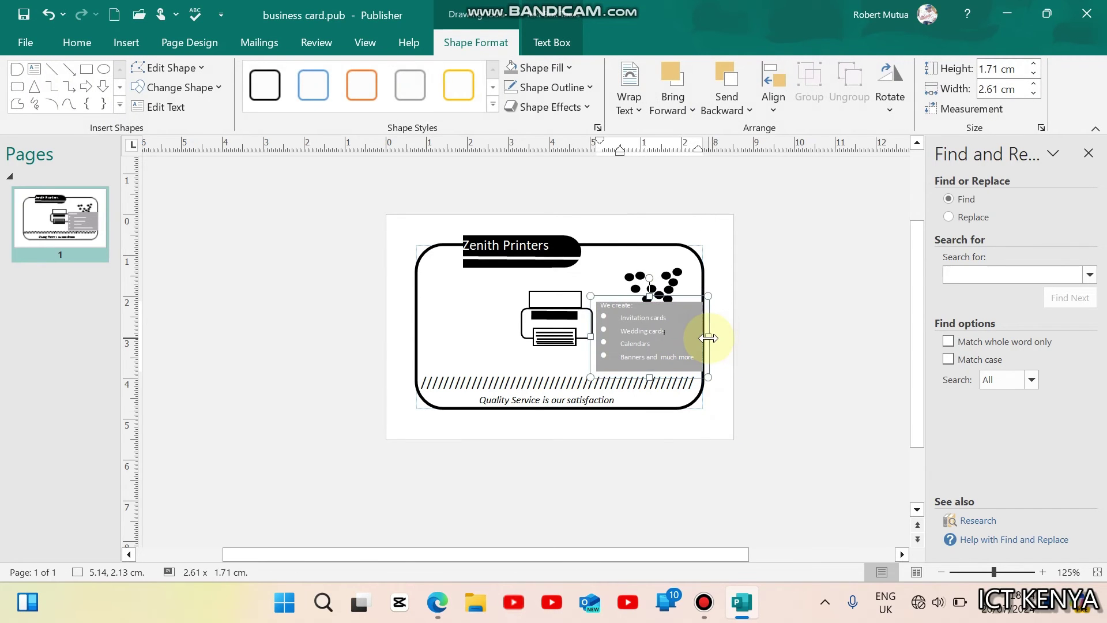
left_click(756, 371)
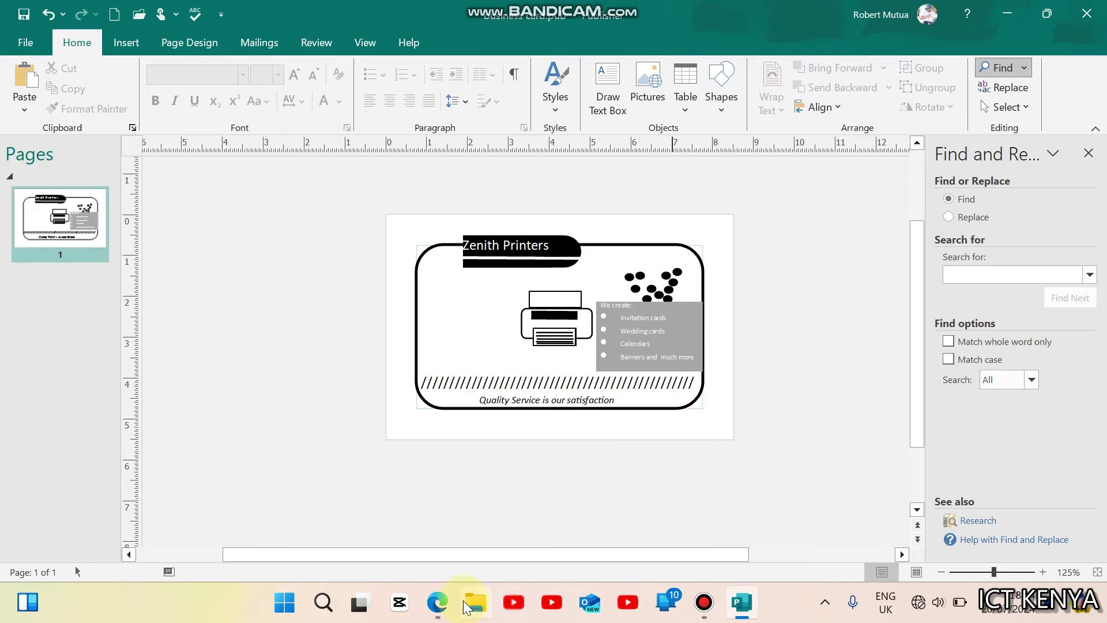
Step: In Edge, circle the name-and-title and contact blocks on Figure 3, then return to Publisher
left_click(438, 602)
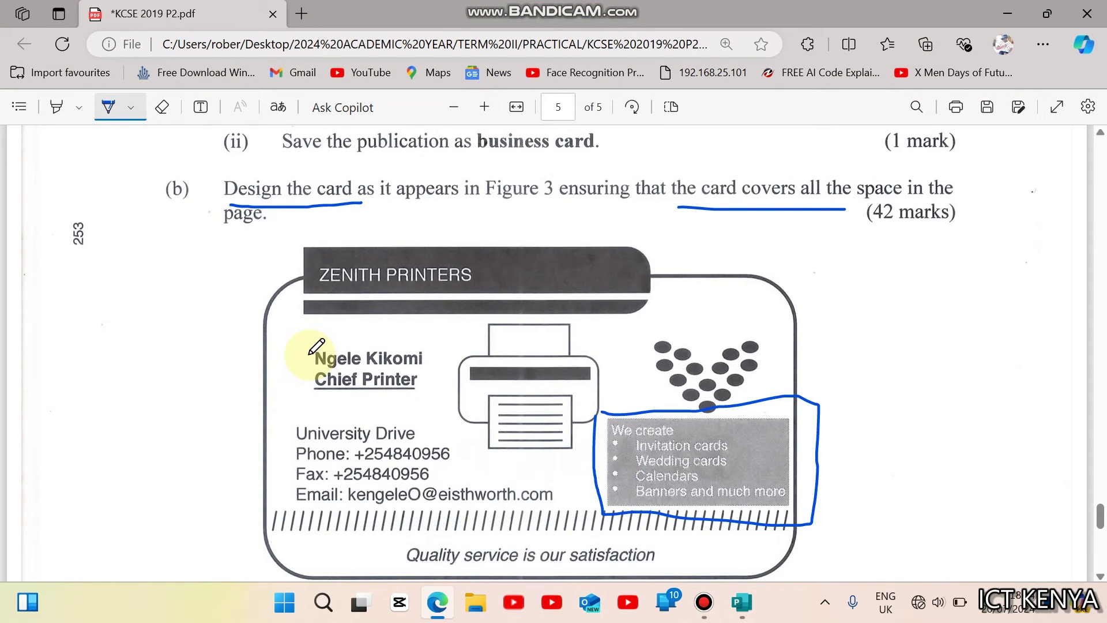
mouse_move(285, 352)
left_mouse_down()
mouse_move(281, 470)
mouse_move(293, 506)
mouse_move(554, 500)
mouse_move(492, 468)
mouse_move(432, 406)
mouse_move(283, 416)
mouse_move(292, 344)
mouse_move(300, 378)
mouse_move(372, 392)
mouse_move(439, 375)
mouse_move(401, 337)
mouse_move(282, 345)
left_mouse_up()
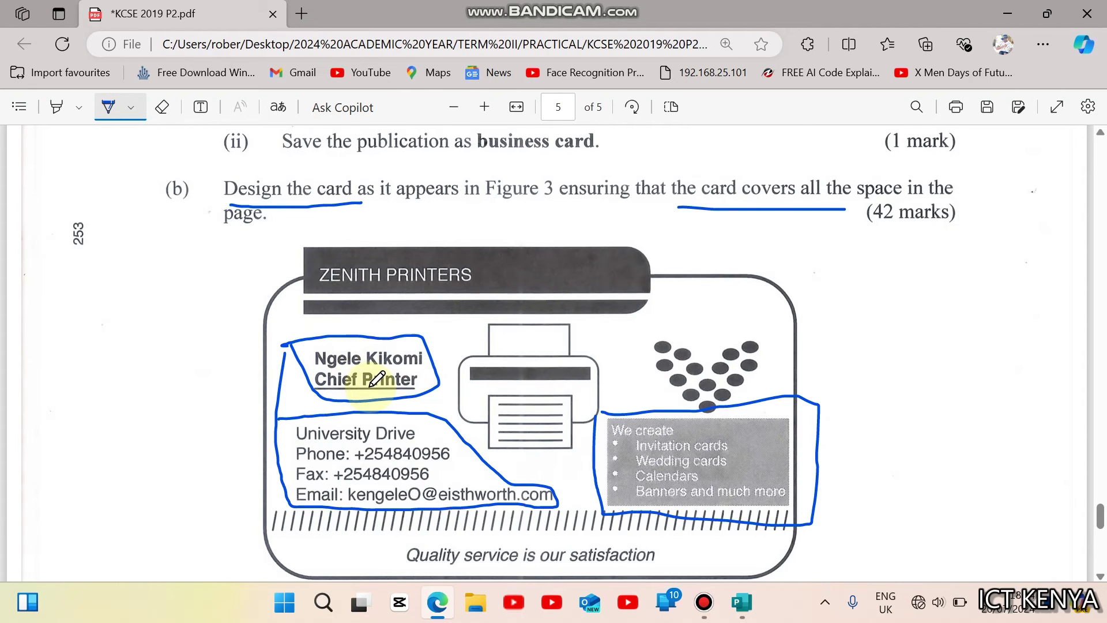
left_click(742, 602)
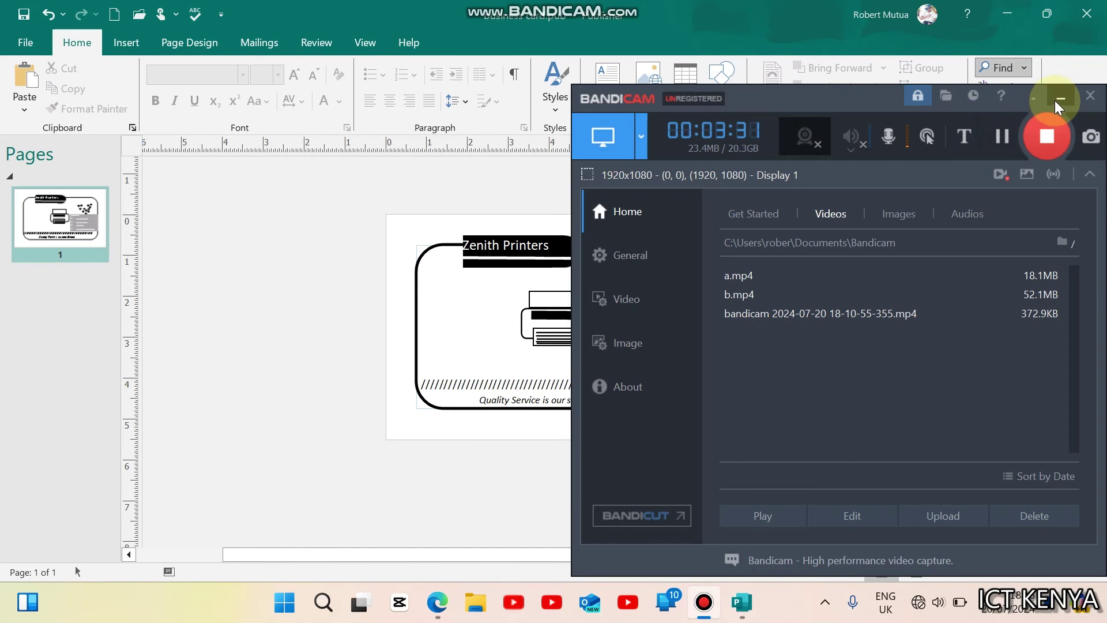
Step: Draw a new text box and type the person's name and the 'Chief Printer' title
left_click(1049, 95)
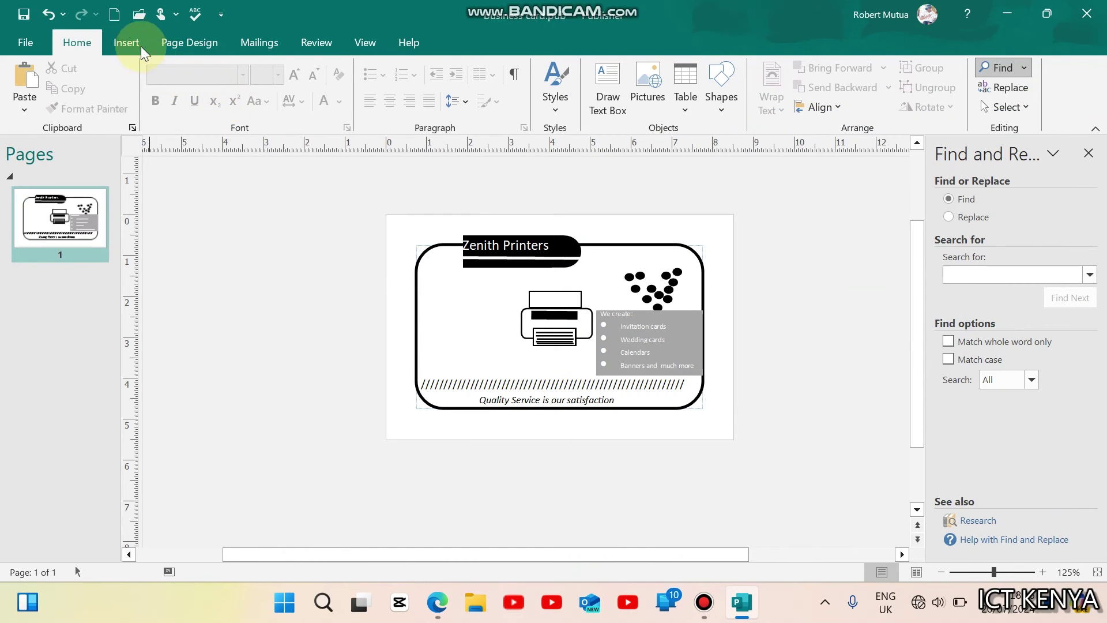
left_click(136, 42)
left_click(584, 89)
mouse_move(429, 282)
left_mouse_down()
mouse_move(447, 299)
mouse_move(515, 316)
left_mouse_up()
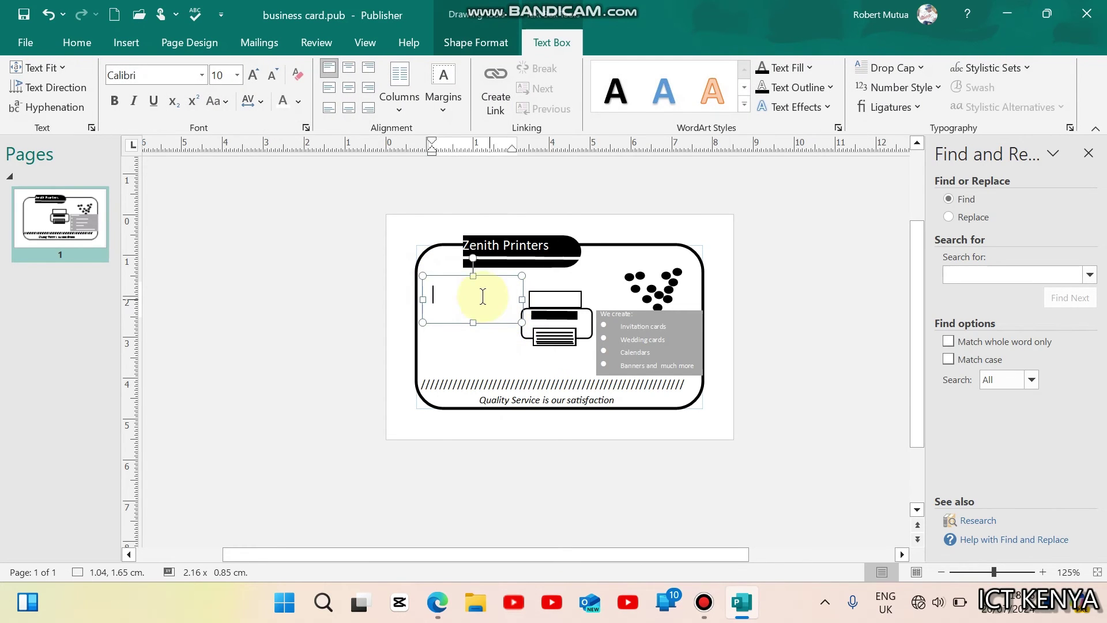
left_click_drag(444, 277, 206, 393)
left_click_drag(255, 430, 258, 505)
left_click_drag(302, 446, 446, 452)
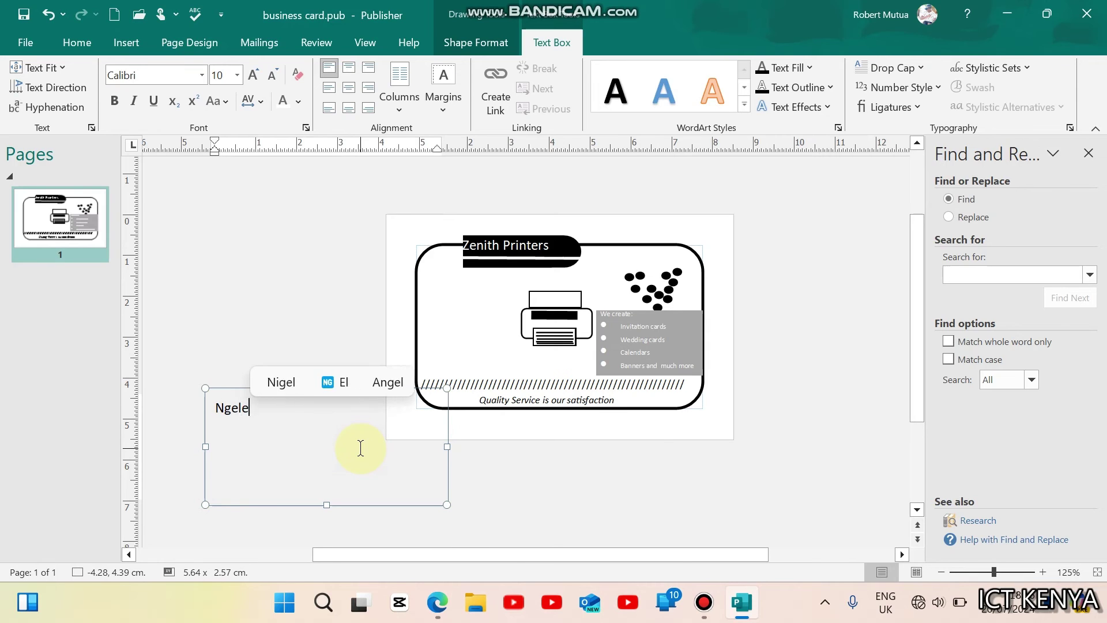
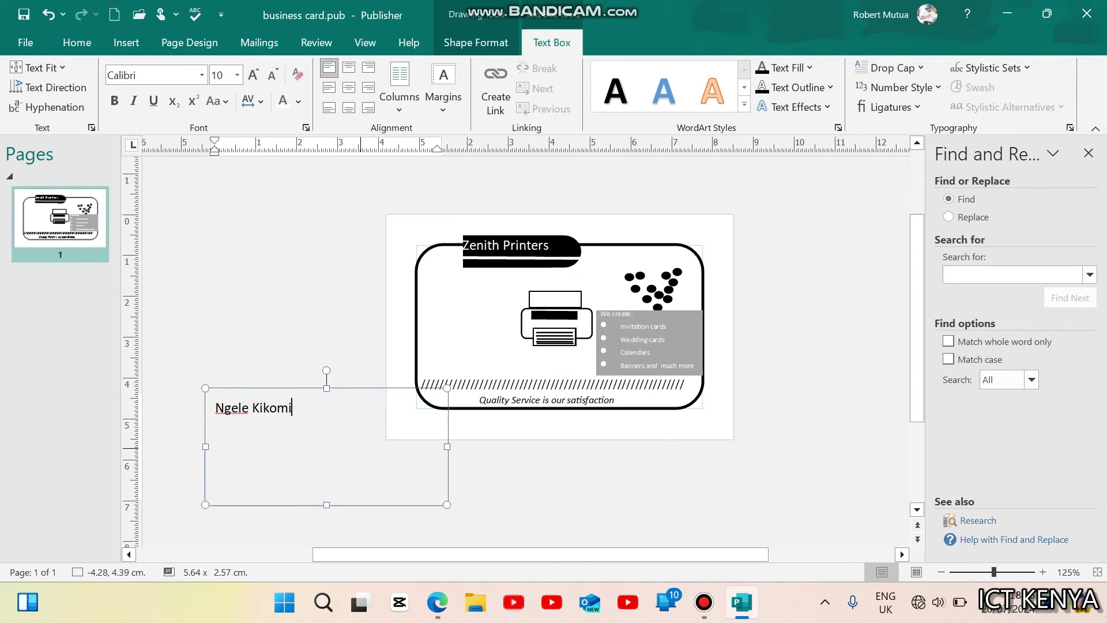
type("Chief Printer")
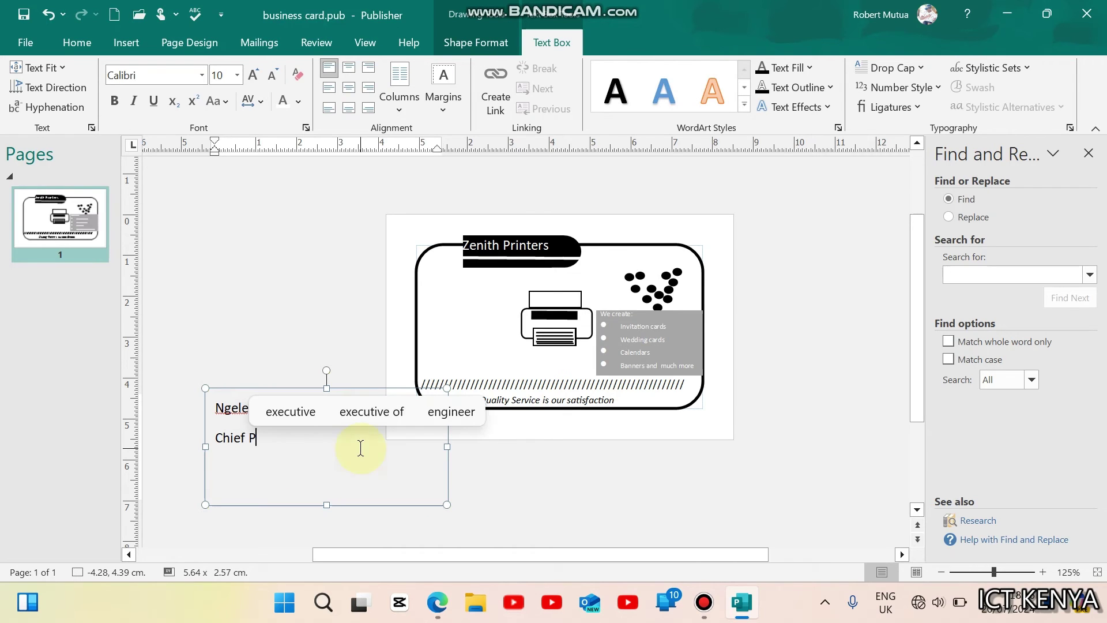
Step: Make both lines bold and set their line spacing to 0.25sp
key("ctrl+a")
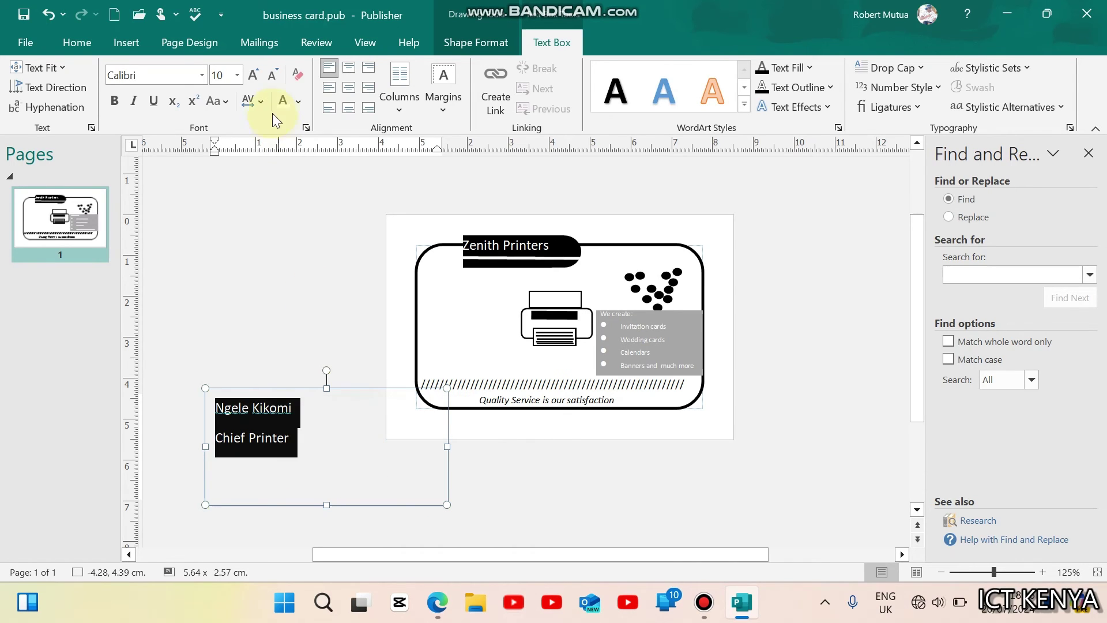
left_click(116, 103)
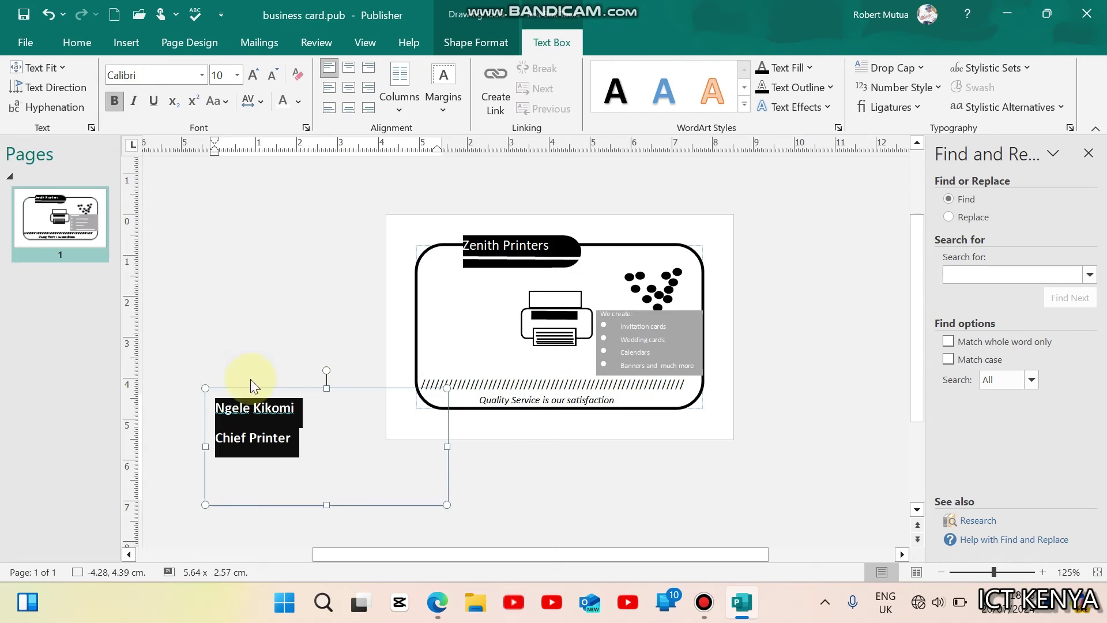
triple_click(253, 443)
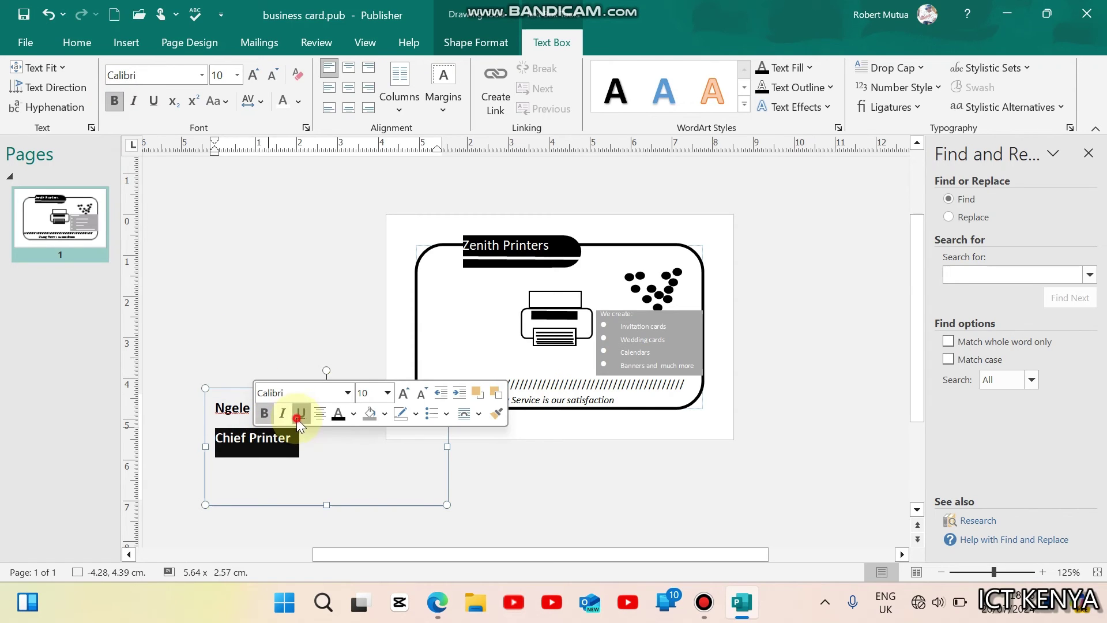
key("ctrl+a")
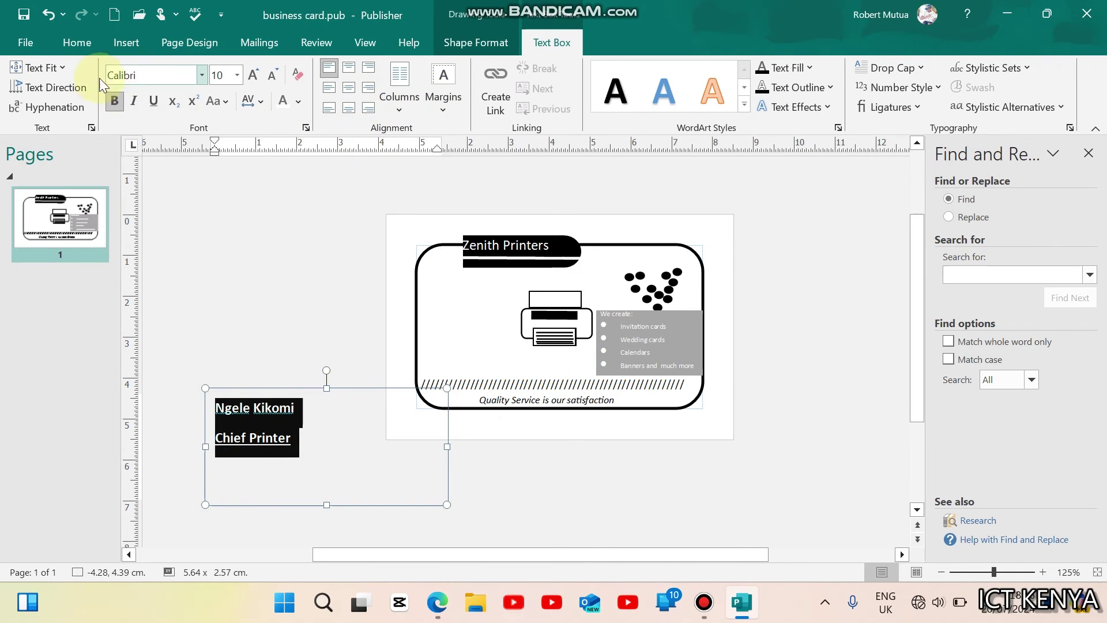
left_click(76, 43)
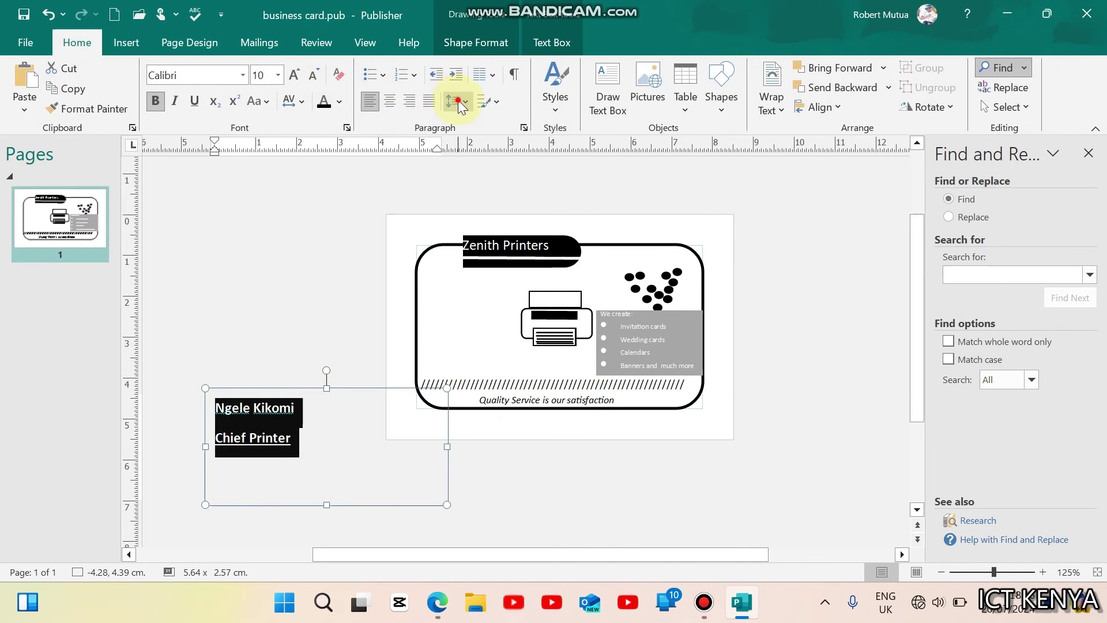
left_click(460, 103)
left_click(510, 269)
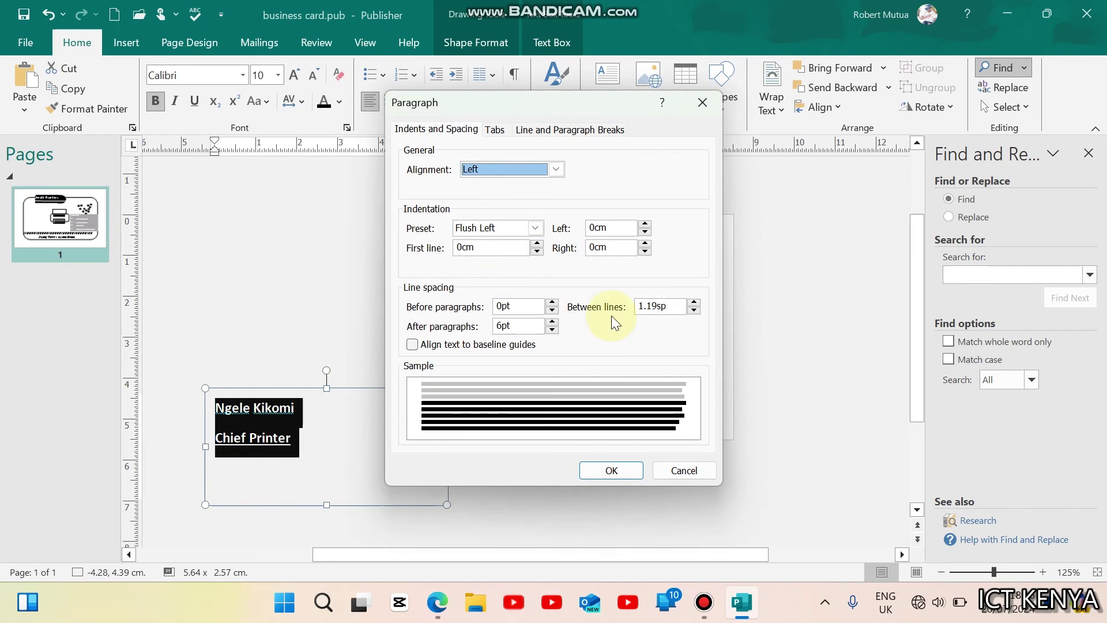
left_click(694, 311)
left_click(694, 311)
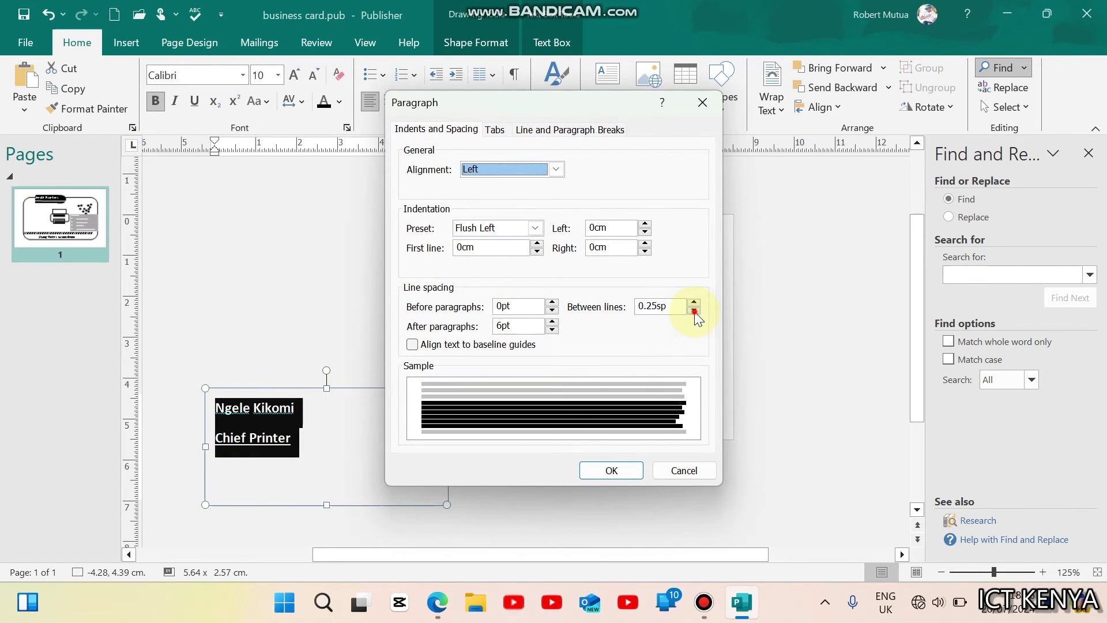
left_click(612, 469)
left_click(538, 501)
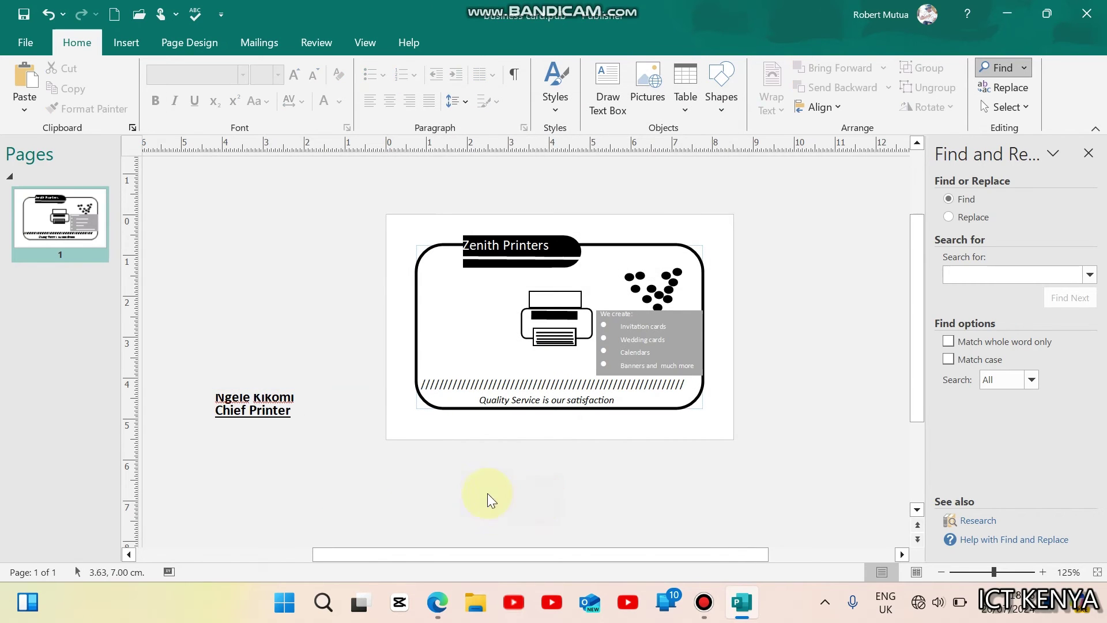
Step: Set the name and title to font size 6 and shrink the box tightly around them
left_click(270, 425)
triple_click(260, 412)
key("ctrl+a")
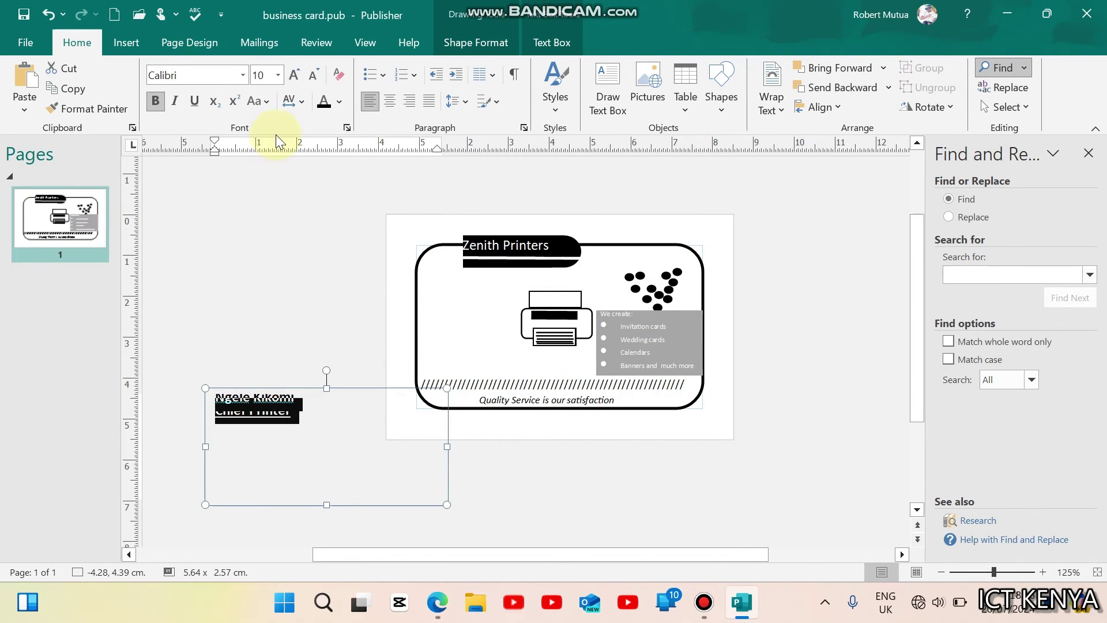
left_click(312, 76)
left_click(312, 76)
left_click(272, 269)
left_click(260, 411)
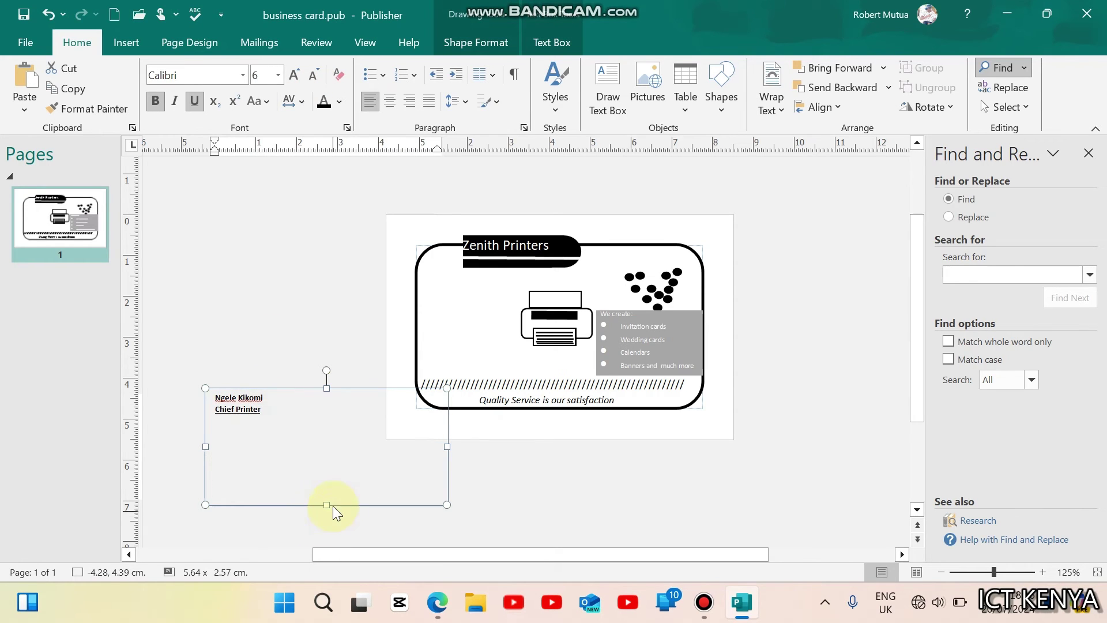
left_click_drag(326, 504, 271, 430)
left_click_drag(447, 430, 484, 319)
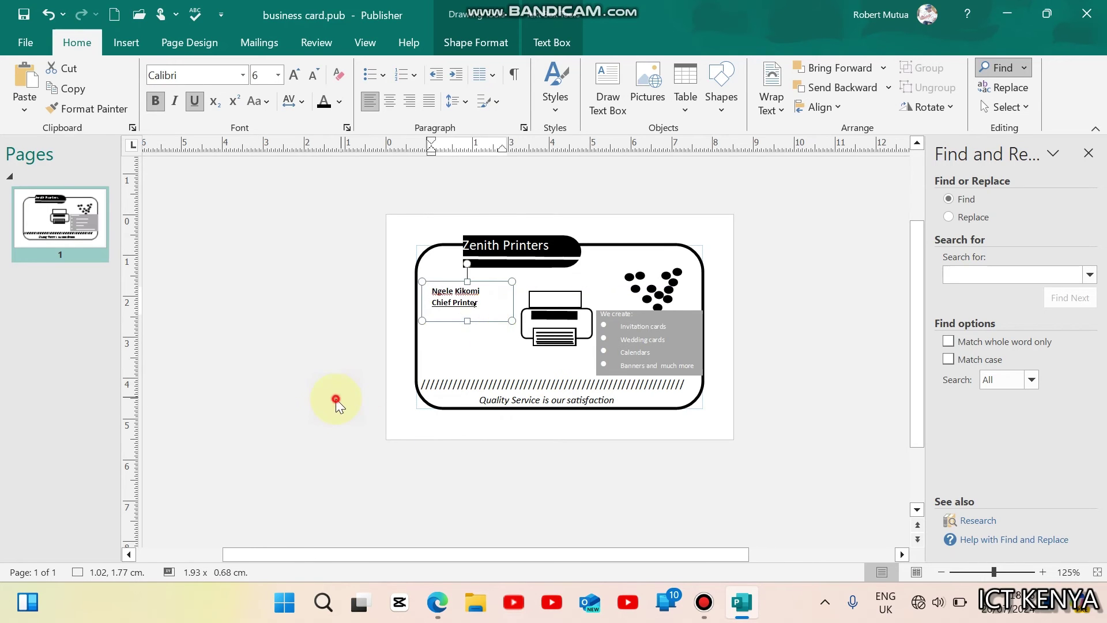
left_click(437, 602)
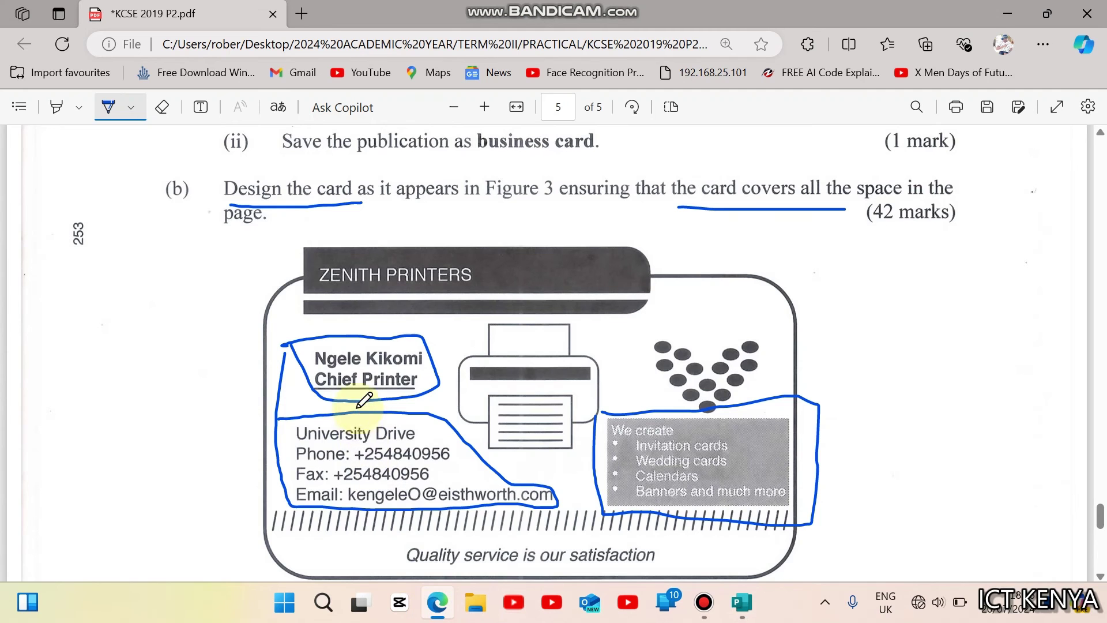
left_click(441, 603)
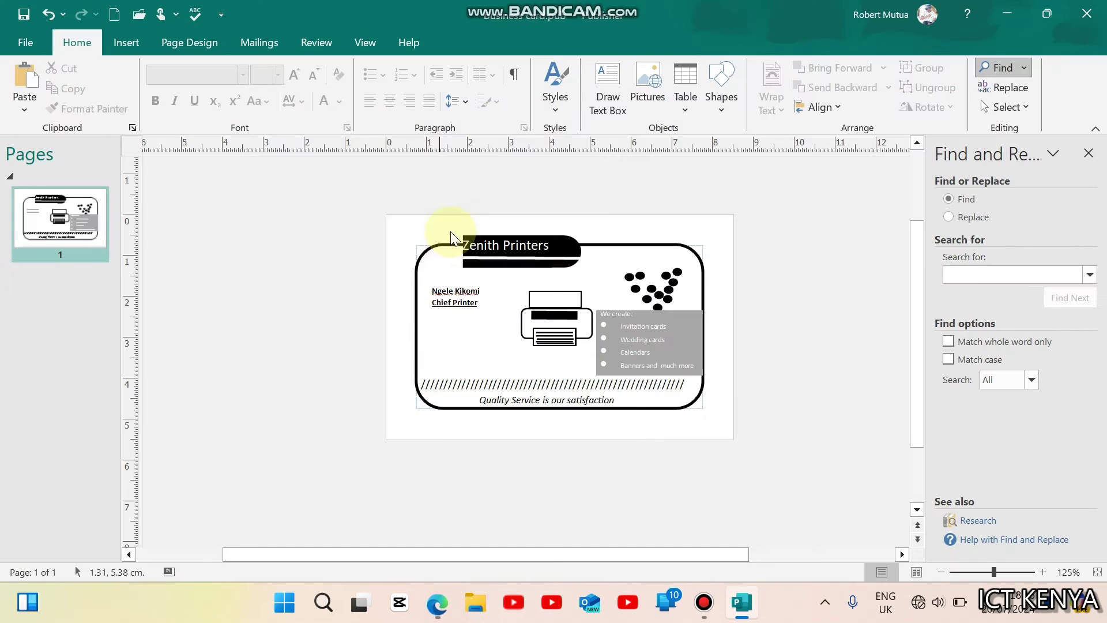
Step: Draw another text box beside the card with font size 6
left_click(598, 92)
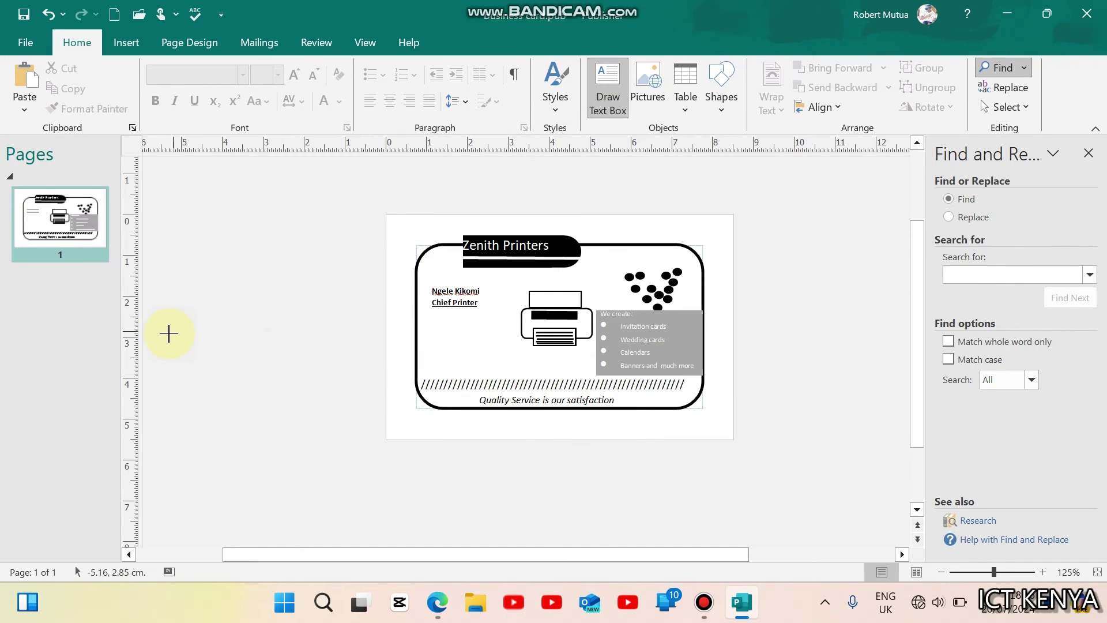
mouse_move(167, 334)
left_mouse_down()
mouse_move(227, 427)
mouse_move(401, 452)
left_mouse_up()
left_click(269, 72)
left_click(269, 72)
left_click(269, 73)
left_click(269, 72)
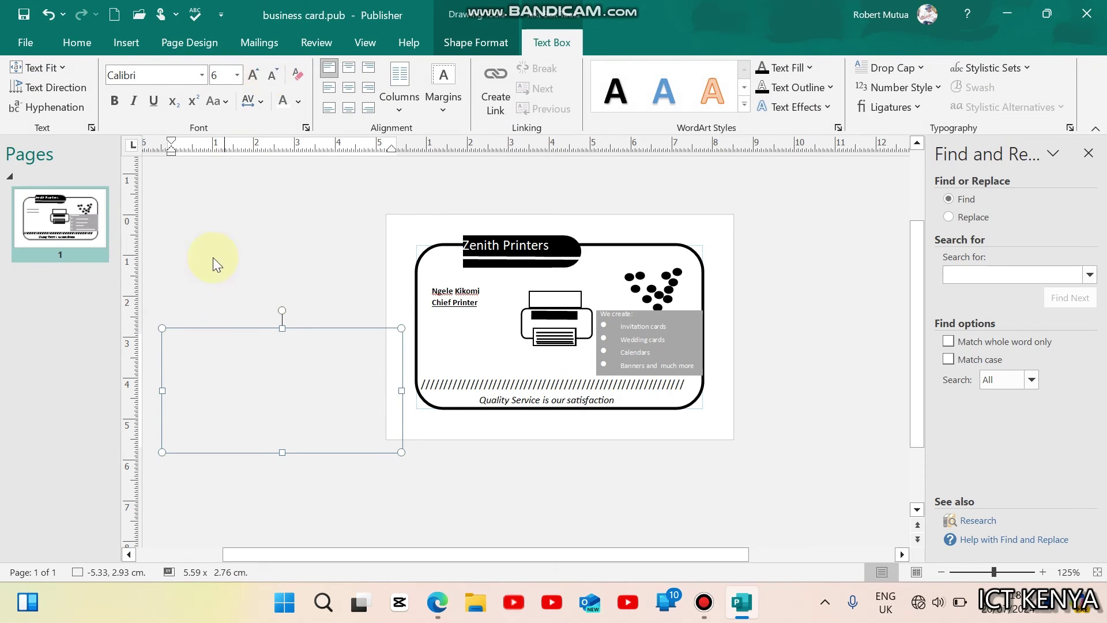
left_click(202, 334)
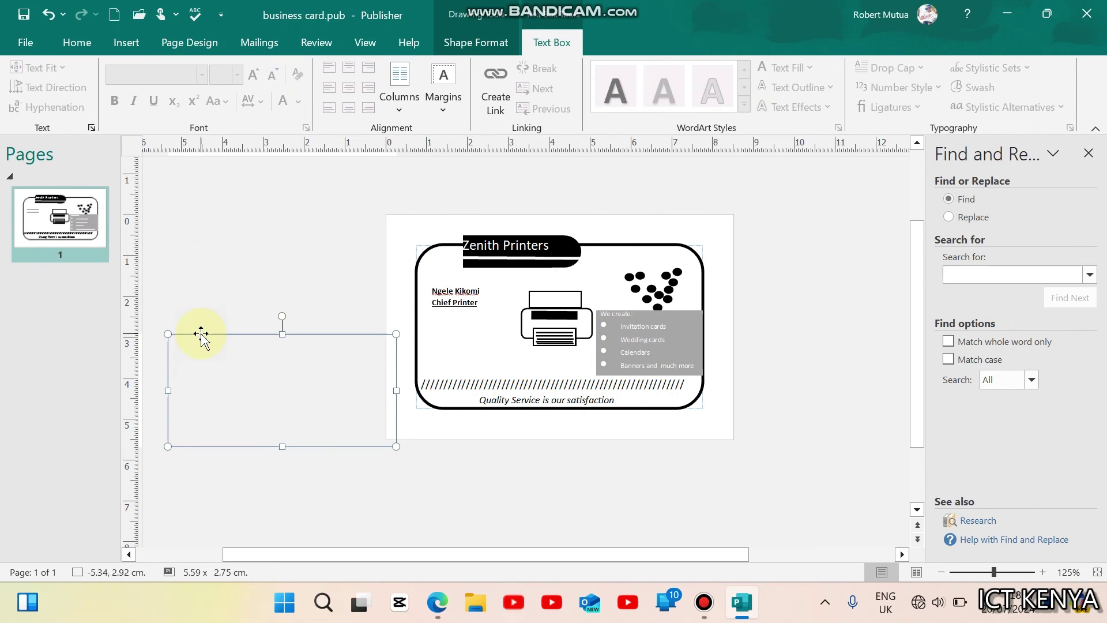
left_click(277, 371)
Step: Type the street address, phone, fax and e-mail lines into the new box
key("super+Down")
scroll(554, 496, "down", 5)
type("Un")
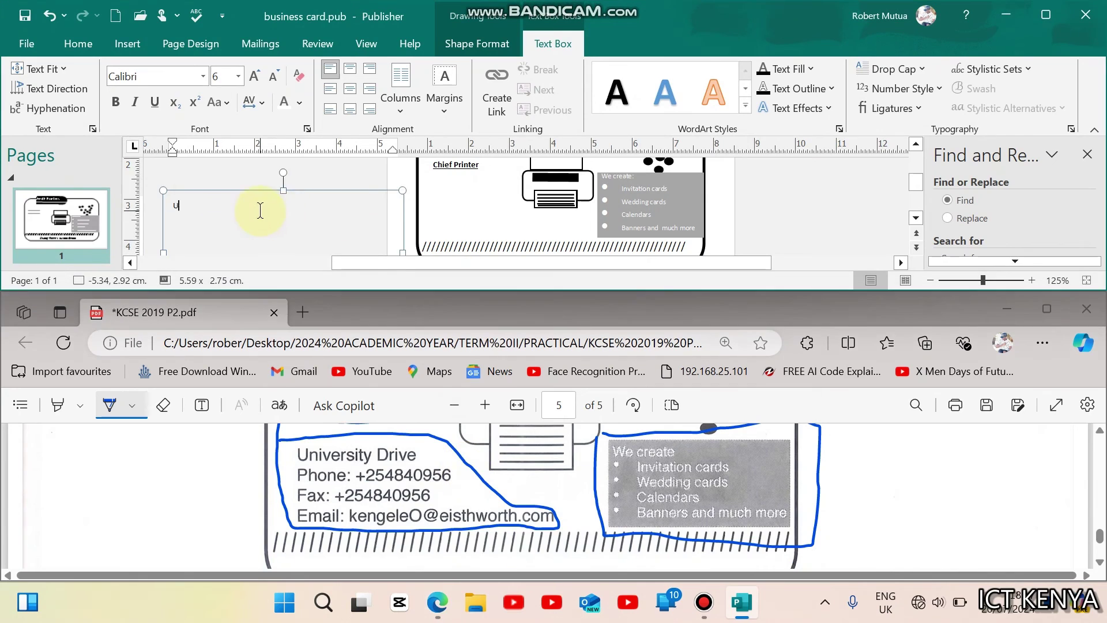
type("iversity Drive")
key("Return")
key("Return")
type("Phone: +254840956")
key("Return")
key("Return")
type("F")
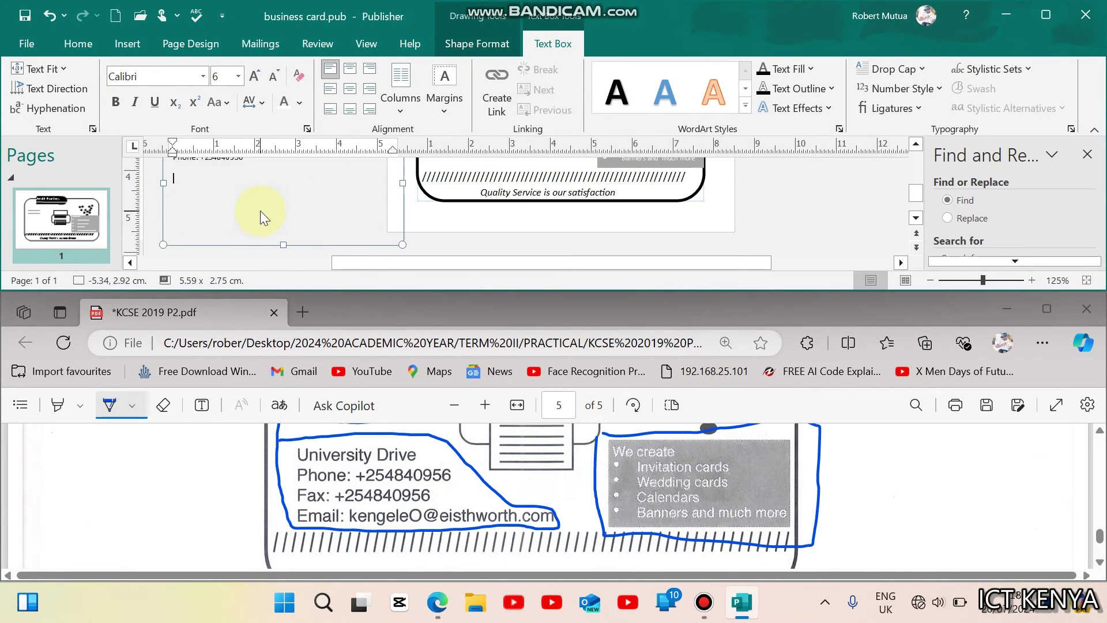
type("ax: +254840956")
key("Return")
key("Return")
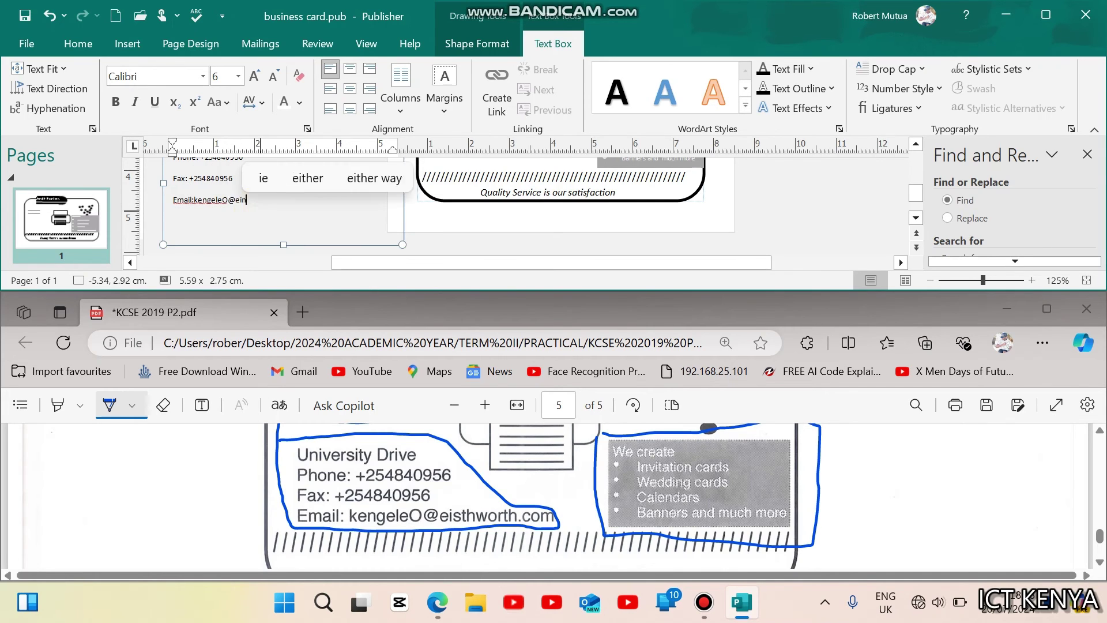
left_click(1046, 15)
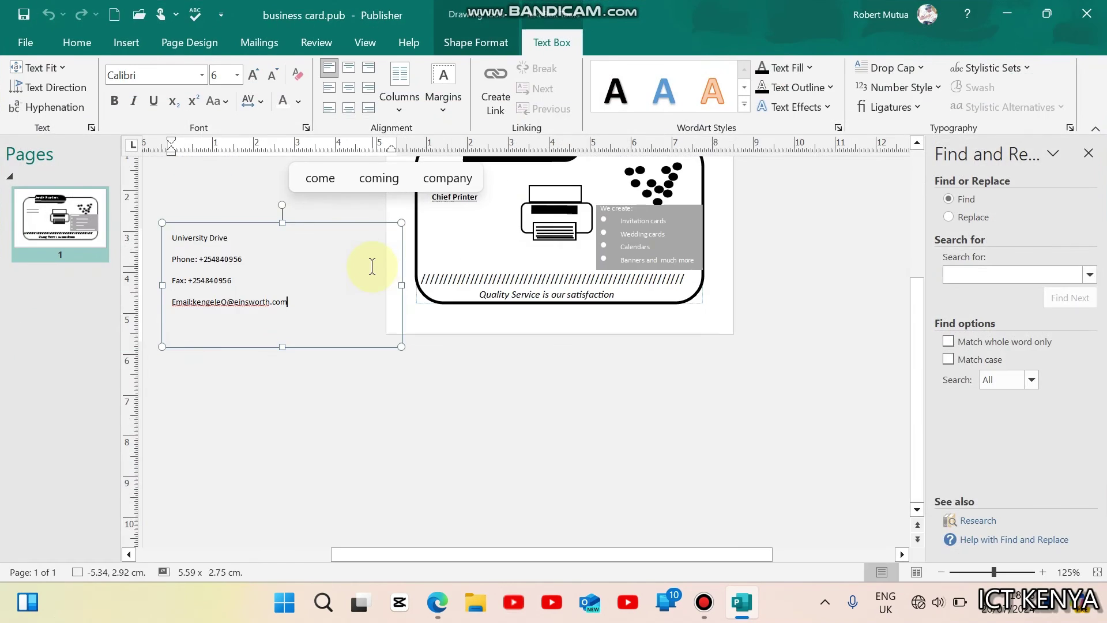
key("ctrl+a")
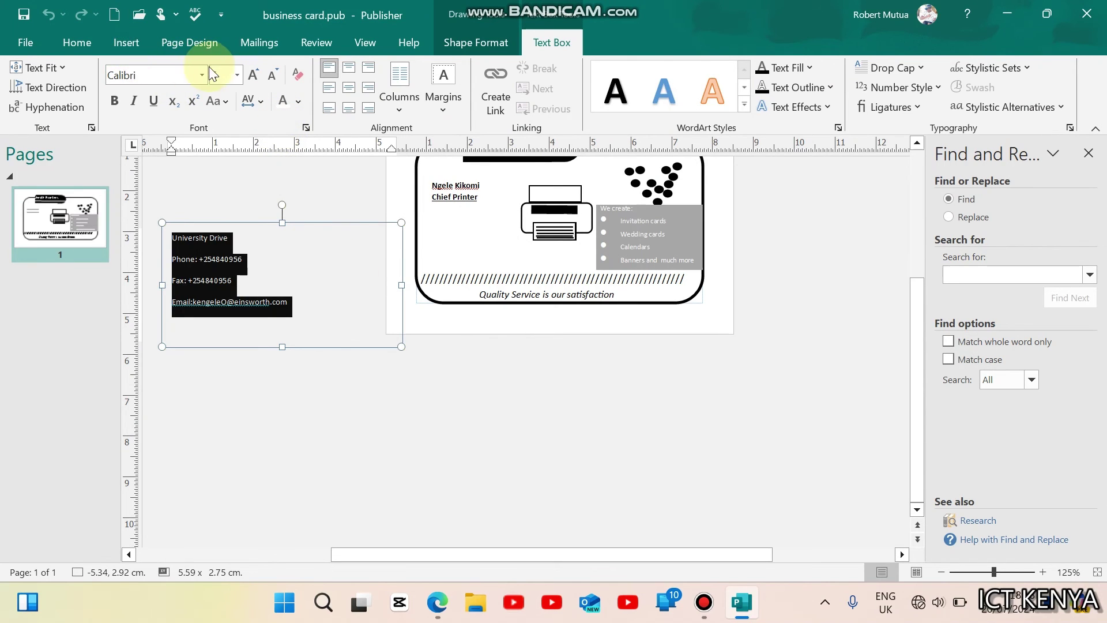
Step: Set the contact lines' between-lines spacing to 0.25sp
left_click(77, 42)
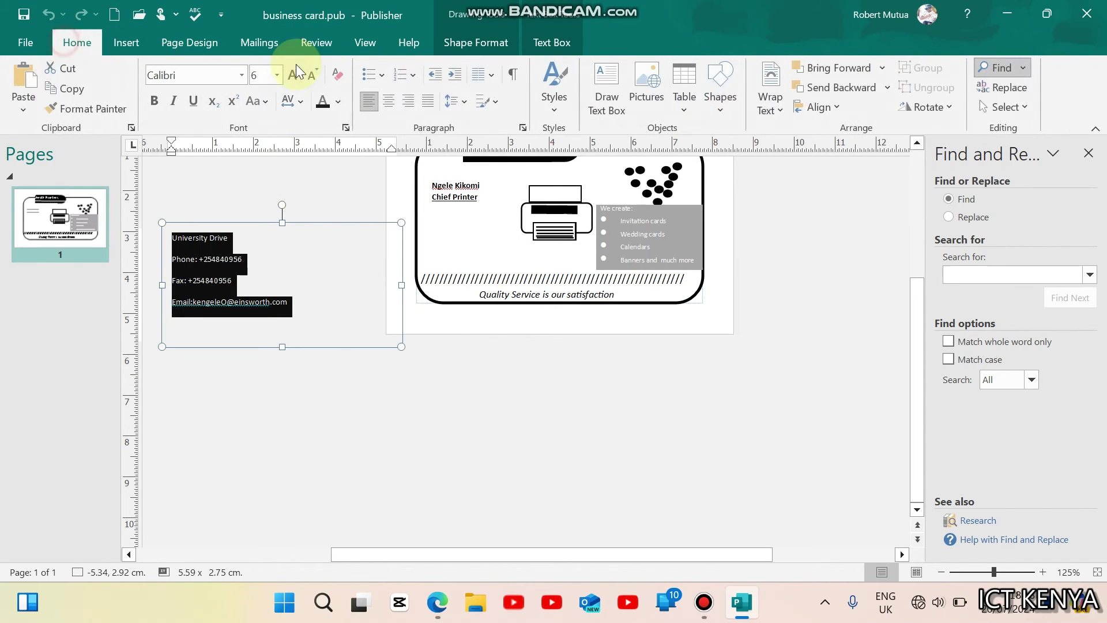
left_click(465, 103)
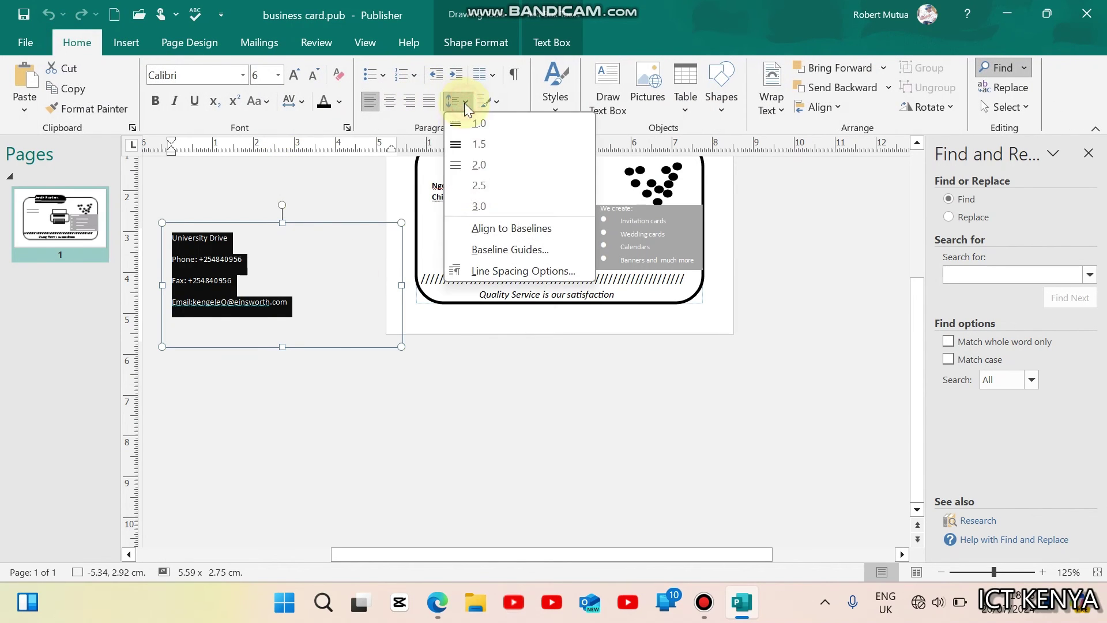
left_click(488, 270)
left_click(693, 311)
left_click(693, 311)
left_click(692, 311)
left_click(693, 312)
left_click(612, 470)
left_click(392, 477)
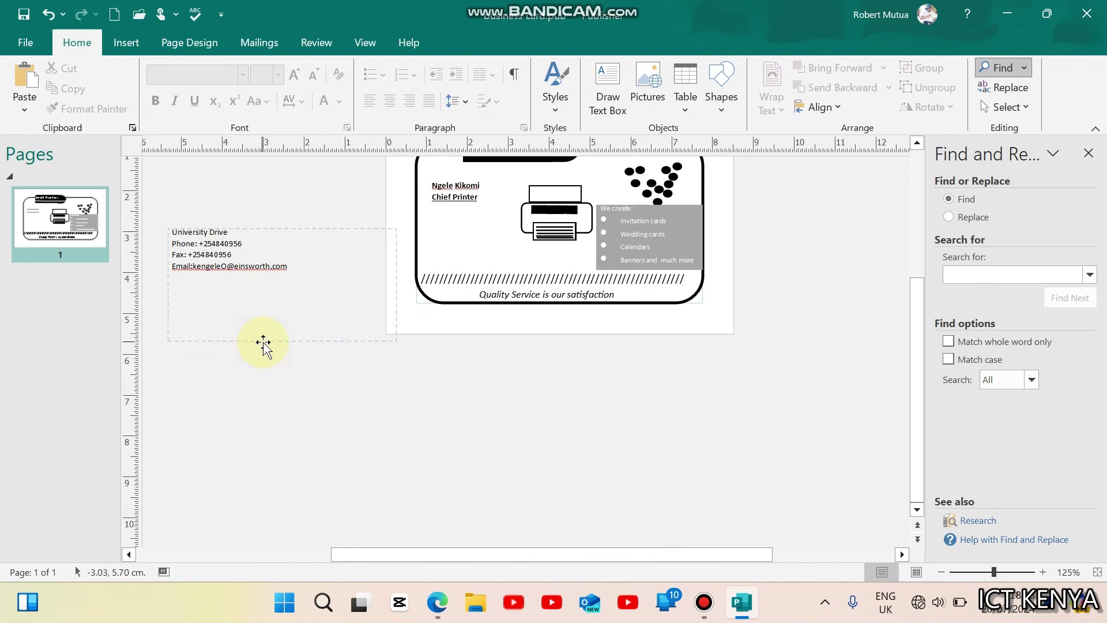
Step: Shrink the contact box to 3.36 × 1.38 cm and place it below Chief Printer
left_click(263, 342)
left_click_drag(284, 341, 252, 285)
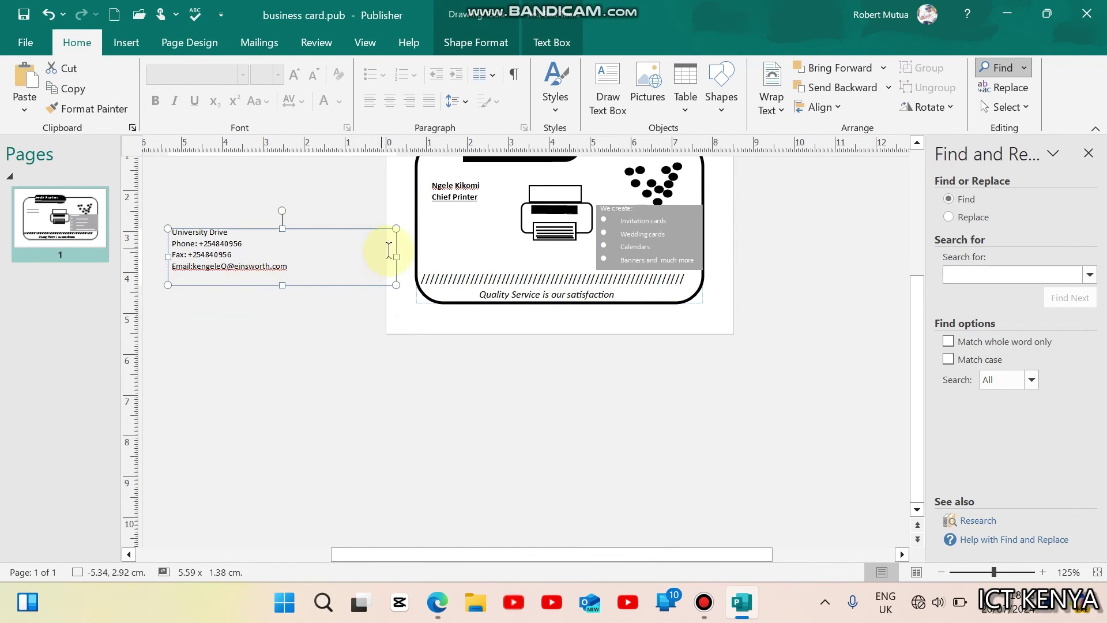
left_click(403, 339)
left_click(395, 255)
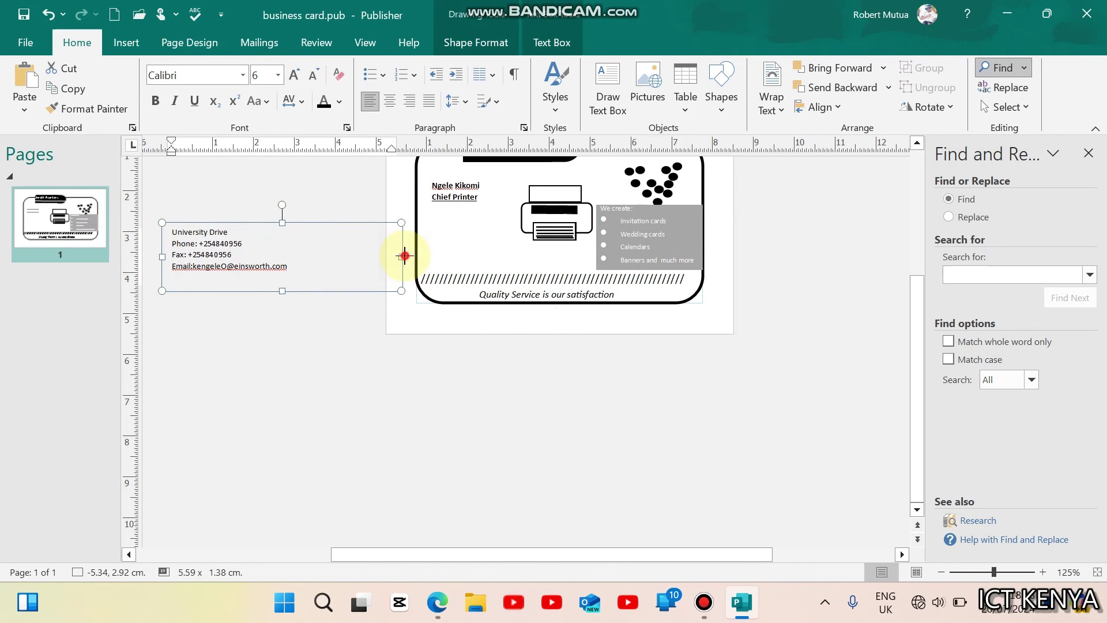
left_click_drag(404, 255, 312, 256)
left_click_drag(267, 227, 517, 206)
left_click(276, 370)
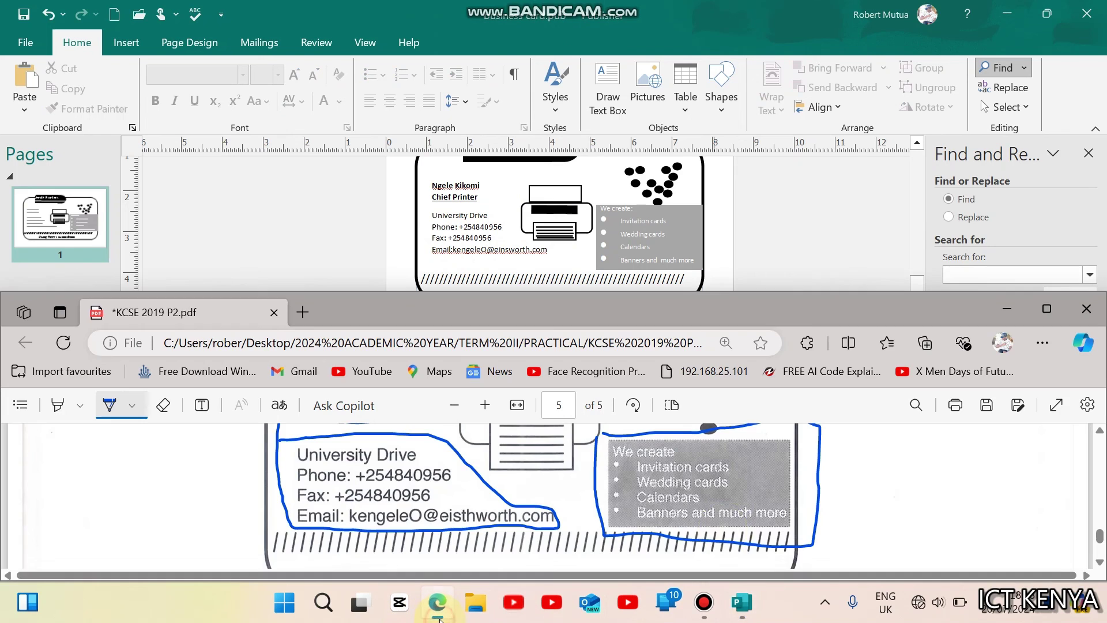
Step: Underline part (c), printing 10 card copies on one A4 page, in the Edge PDF
left_click(430, 617)
left_click(1051, 306)
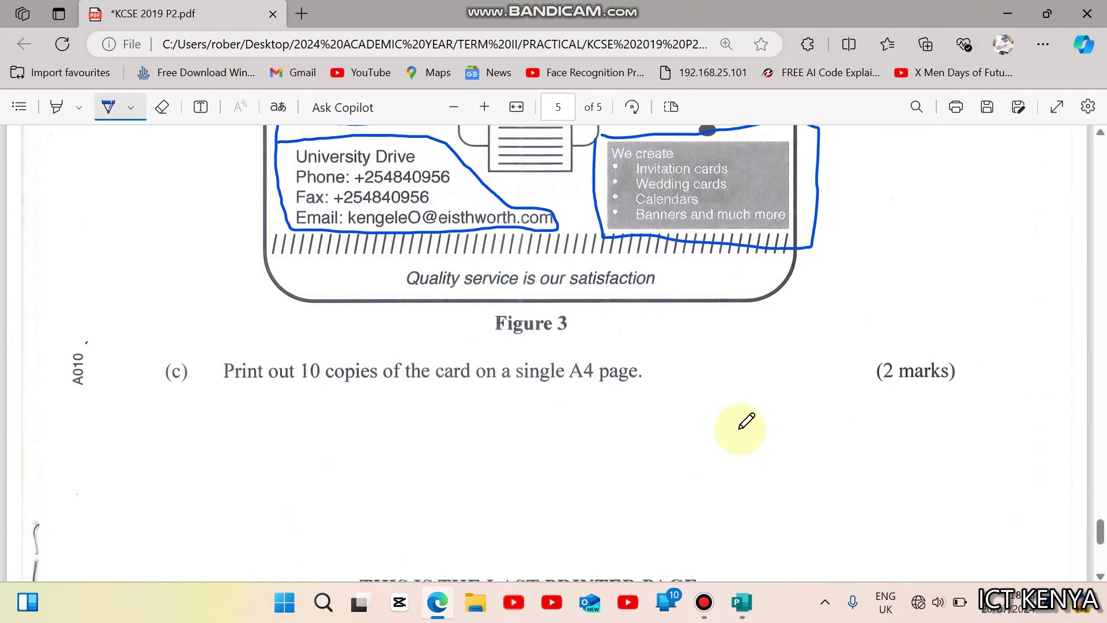
scroll(744, 424, "up", 1)
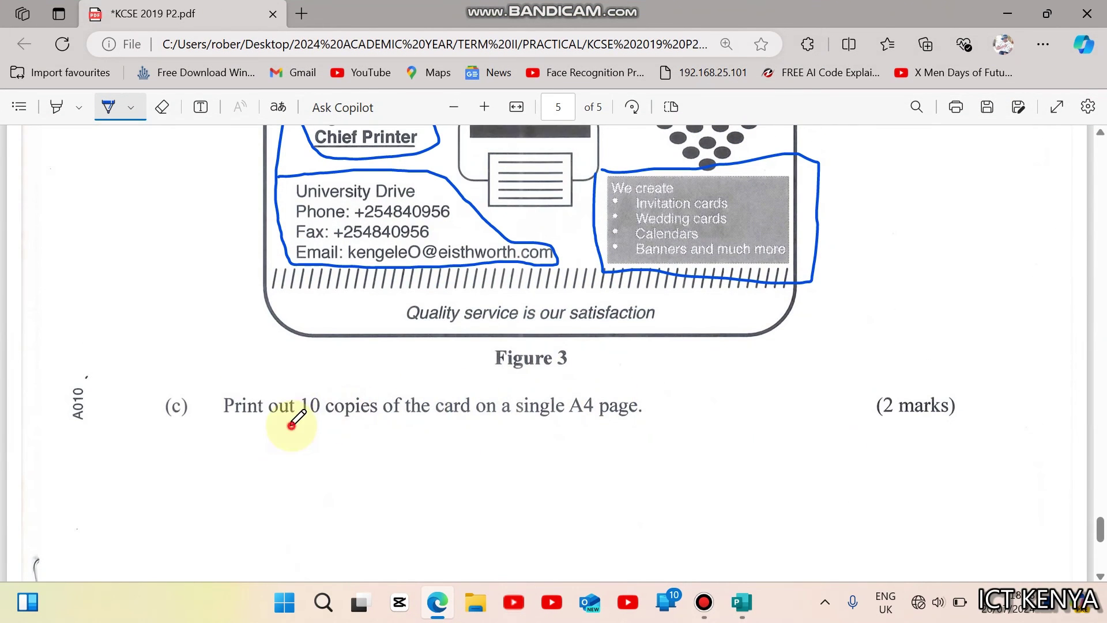
left_click_drag(292, 426, 645, 428)
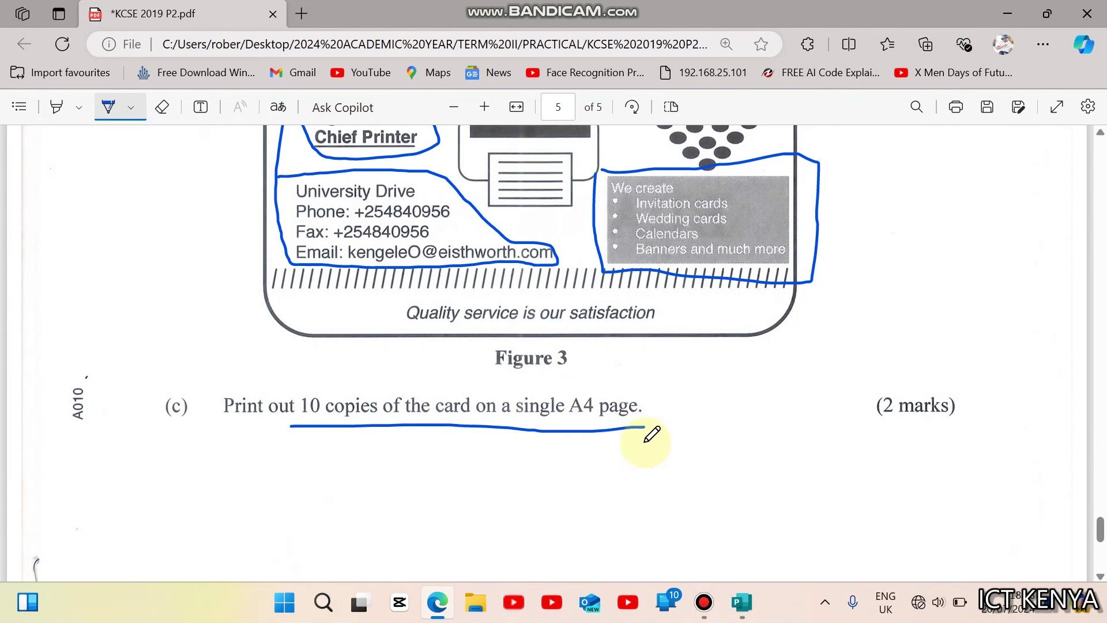
left_click(740, 603)
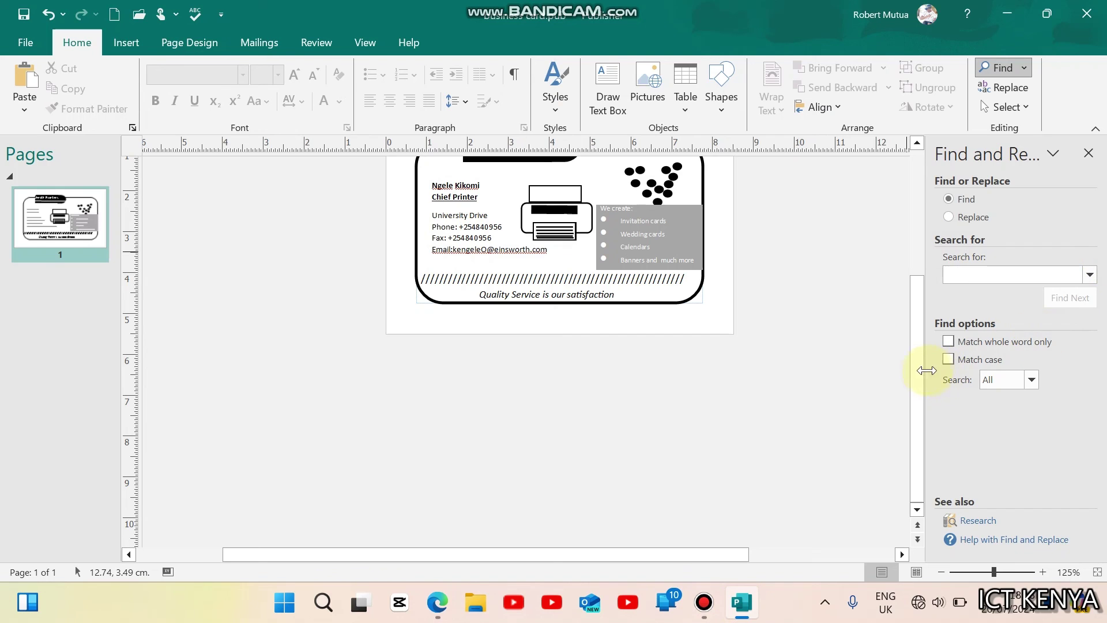
Step: Group all card objects into one 7.02 × 4.34 cm object and position it on the page
scroll(919, 350, "up", 1)
left_click_drag(918, 350, 905, 291)
key("ctrl+a")
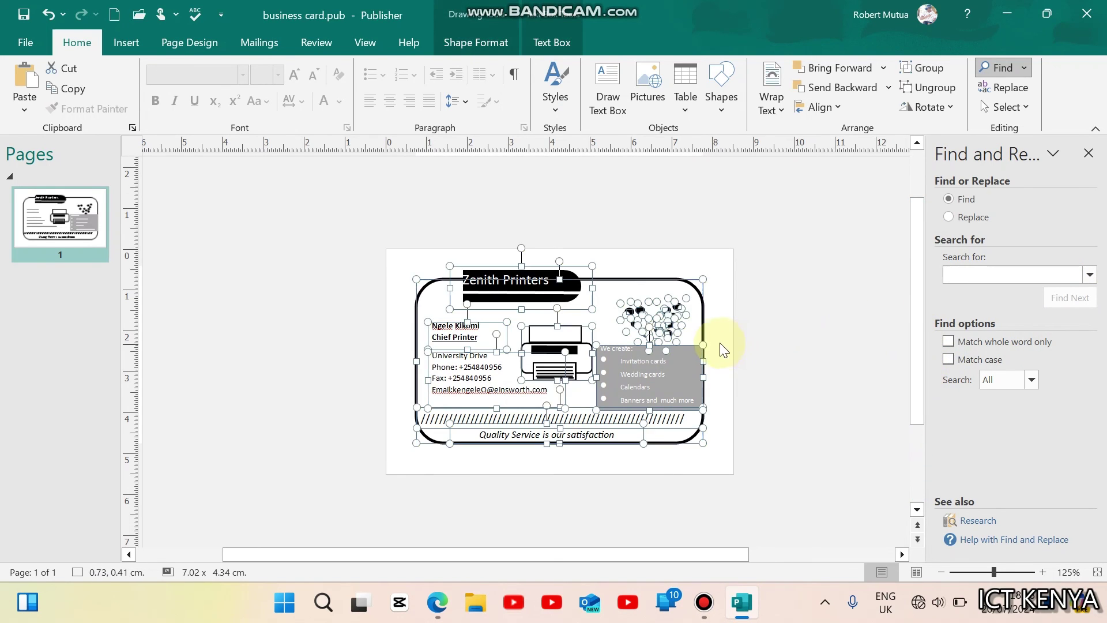
left_click(494, 42)
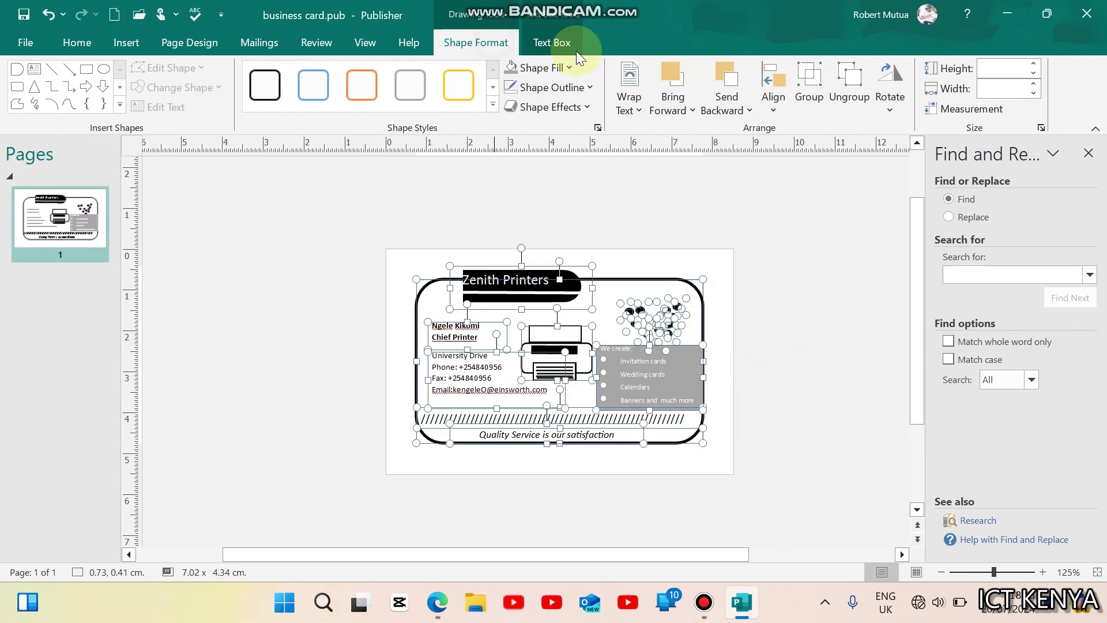
left_click(813, 79)
left_click(759, 324)
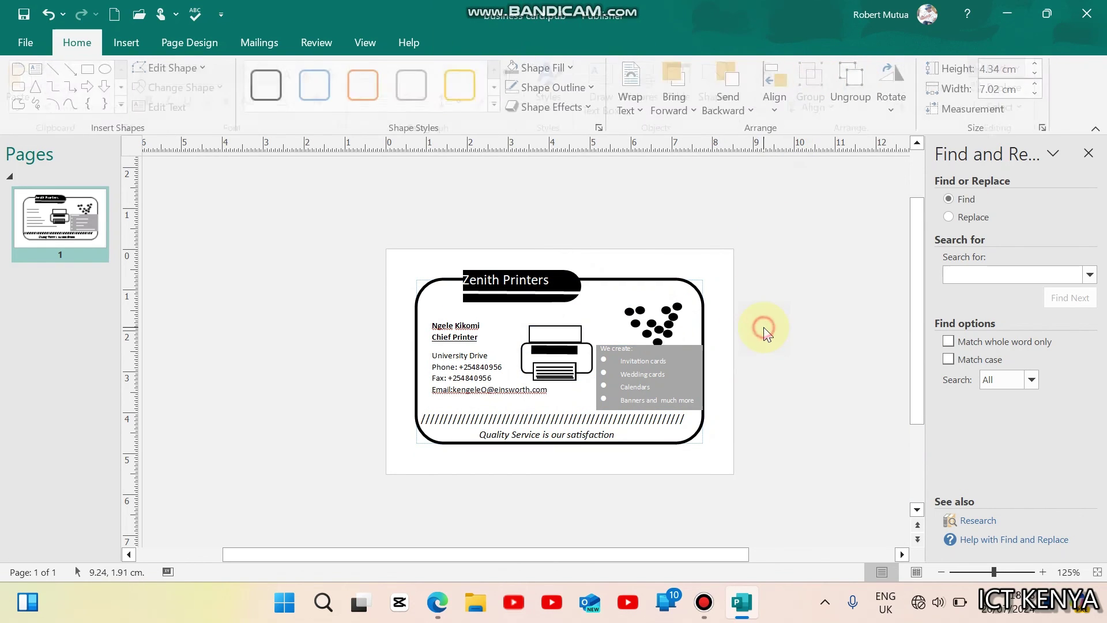
left_click(586, 312)
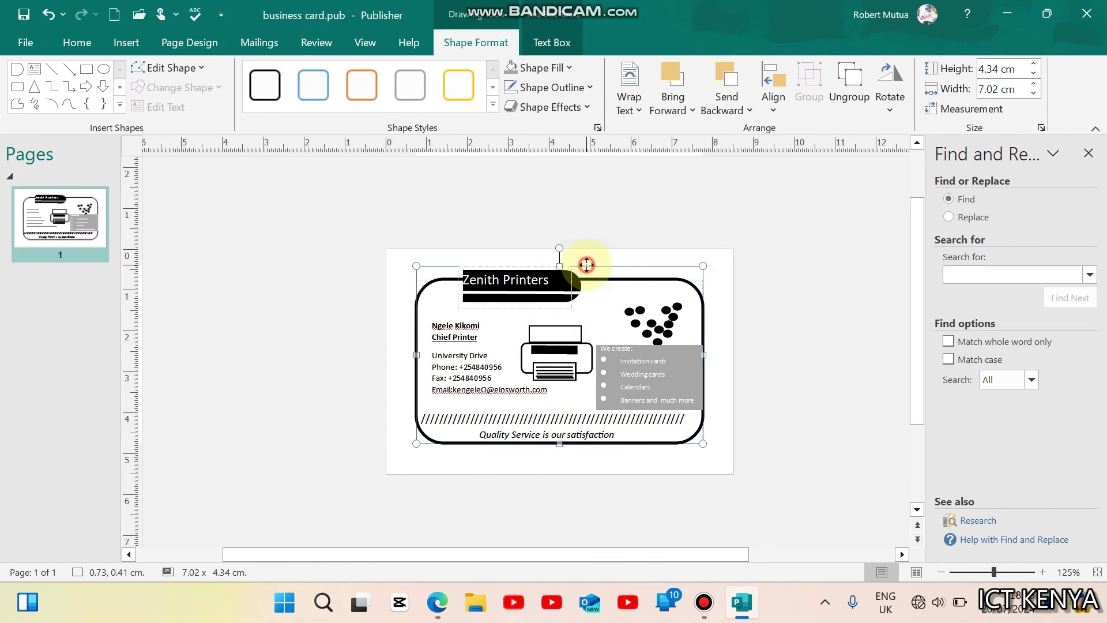
left_click_drag(583, 262, 586, 265)
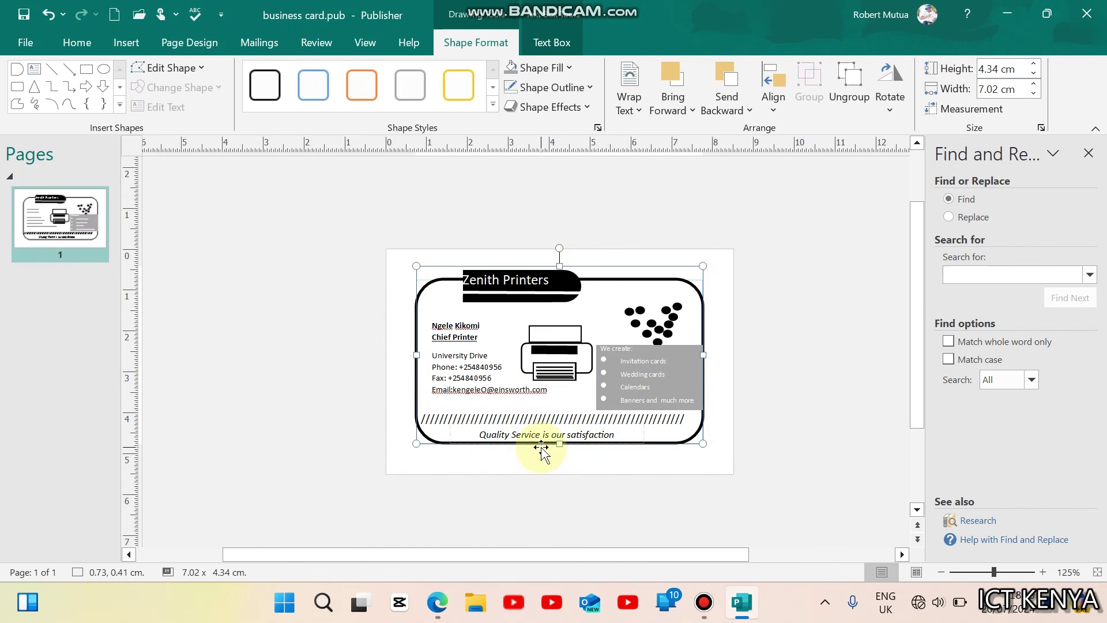
left_click_drag(541, 443, 544, 450)
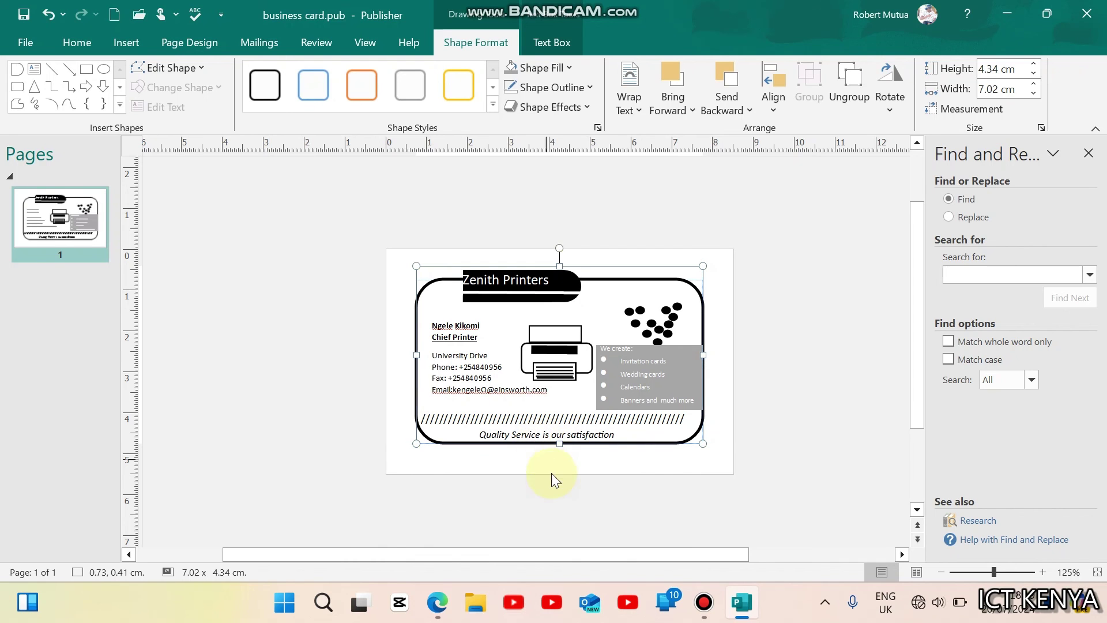
Step: Preview 10 copies of the card on one A4 sheet at 100% zoom, then return to Edge
left_click(556, 497)
key("ctrl+p")
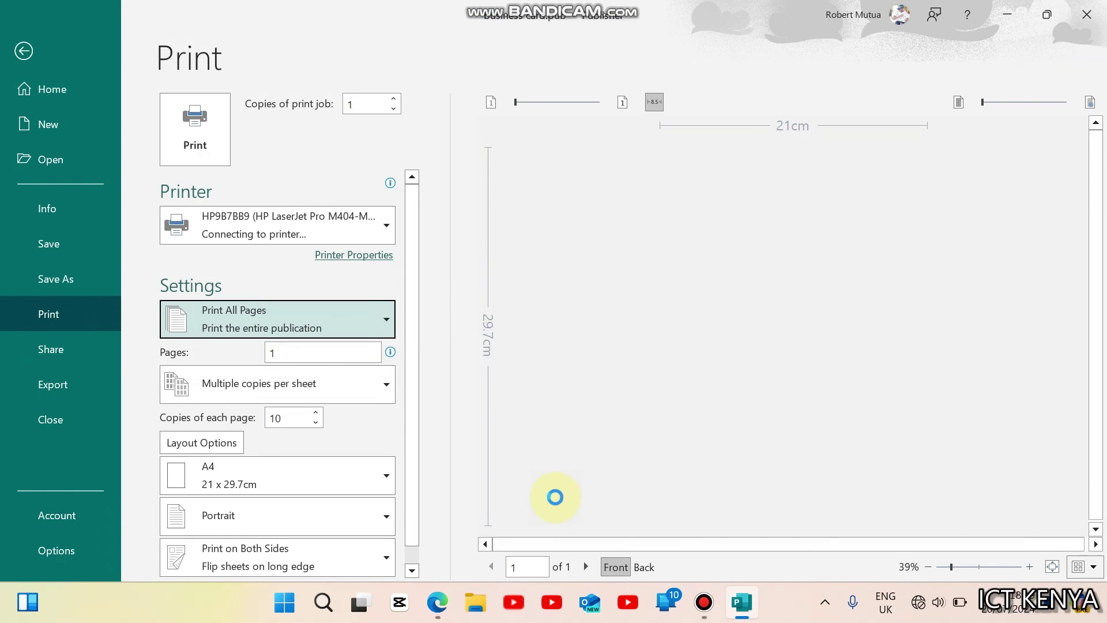
left_click(732, 205)
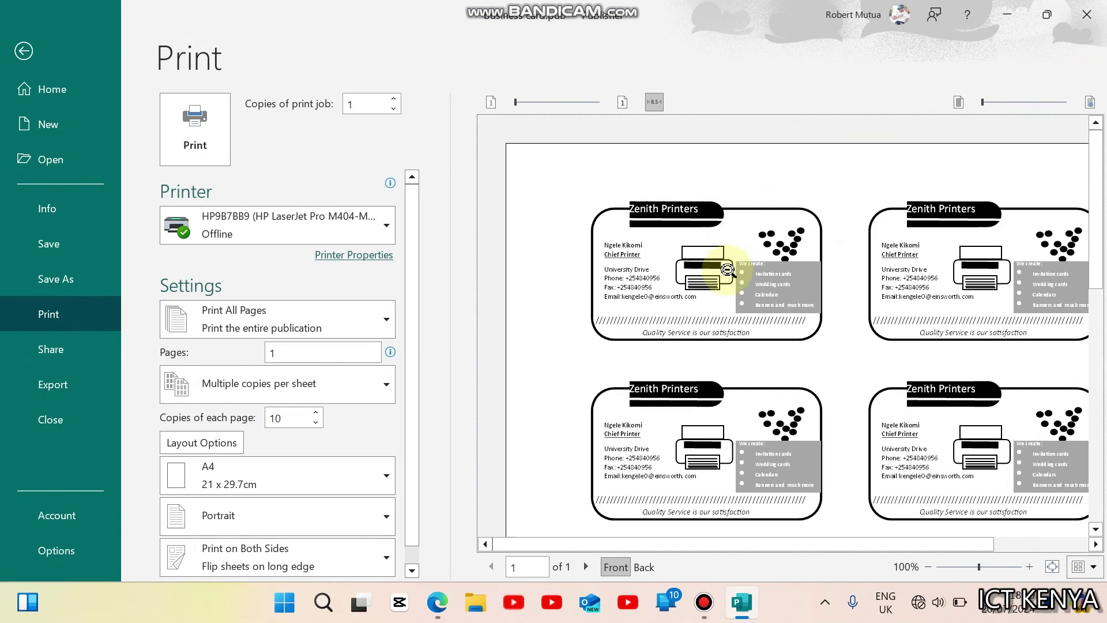
left_click_drag(1103, 274, 1104, 504)
left_click(24, 50)
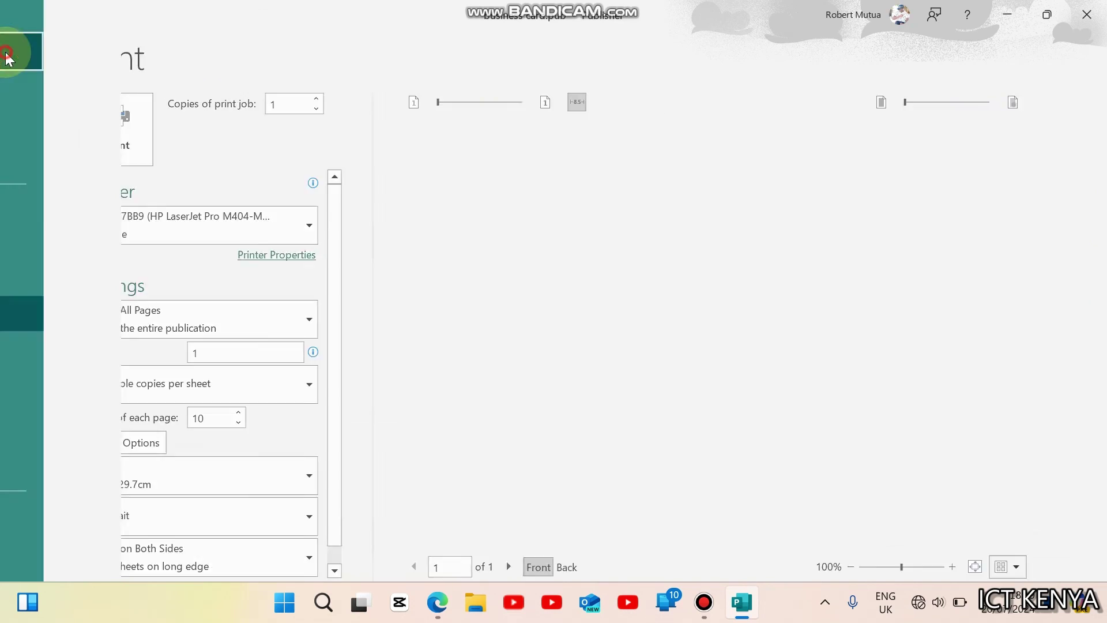
left_click(437, 602)
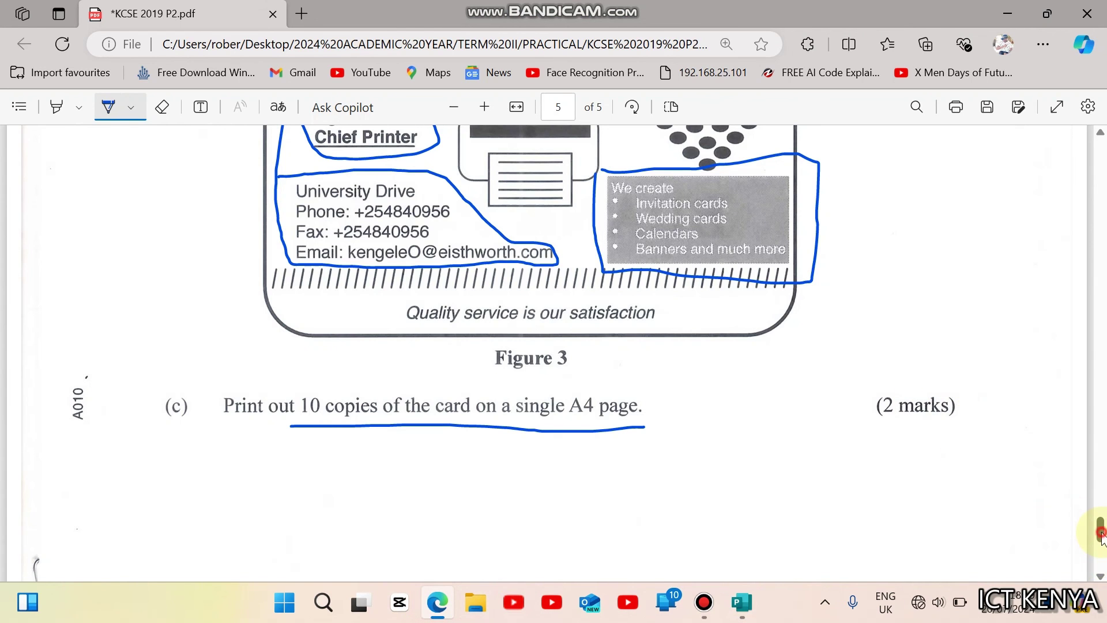
Step: Close the Edge question paper PDF, leaving the page without saving the ink marks
left_click_drag(1102, 533, 1101, 529)
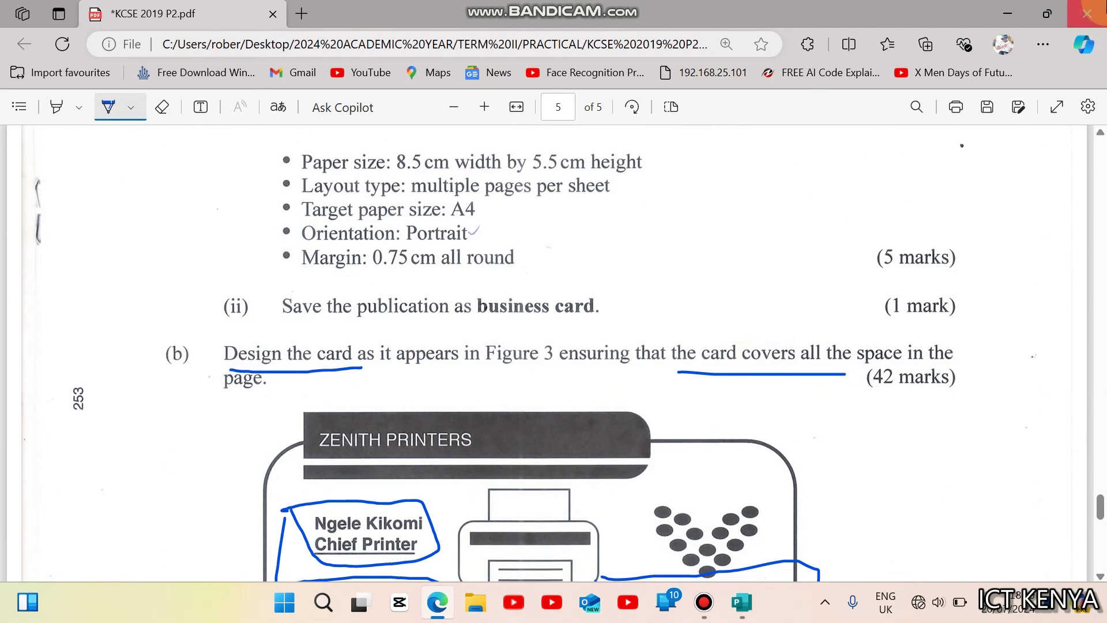
left_click(1087, 13)
left_click(632, 136)
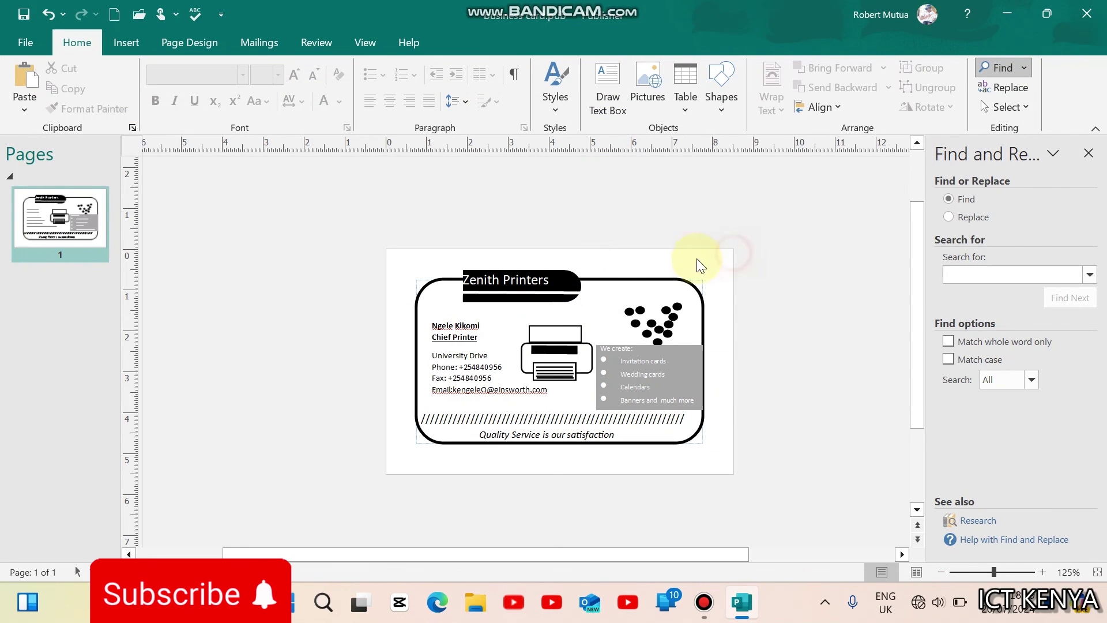